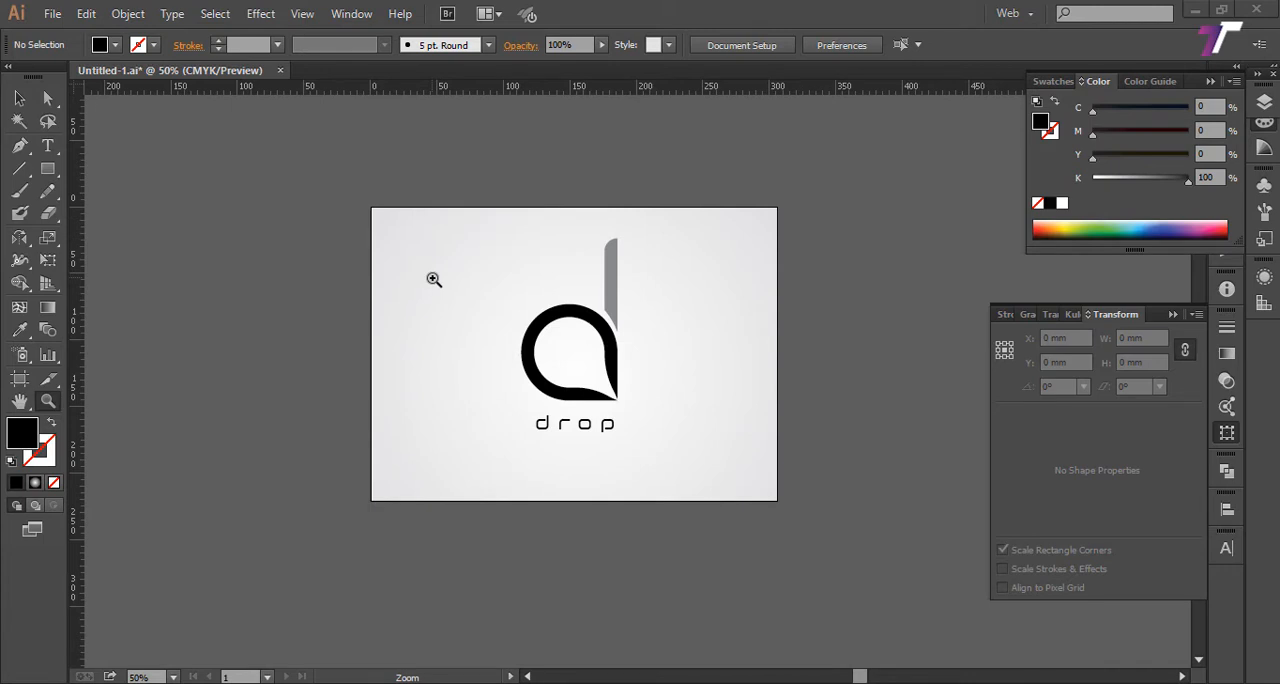
Step: Draw a black 127 mm square with the Rectangle tool in the empty space to the right of the artboard
left_click(47, 171)
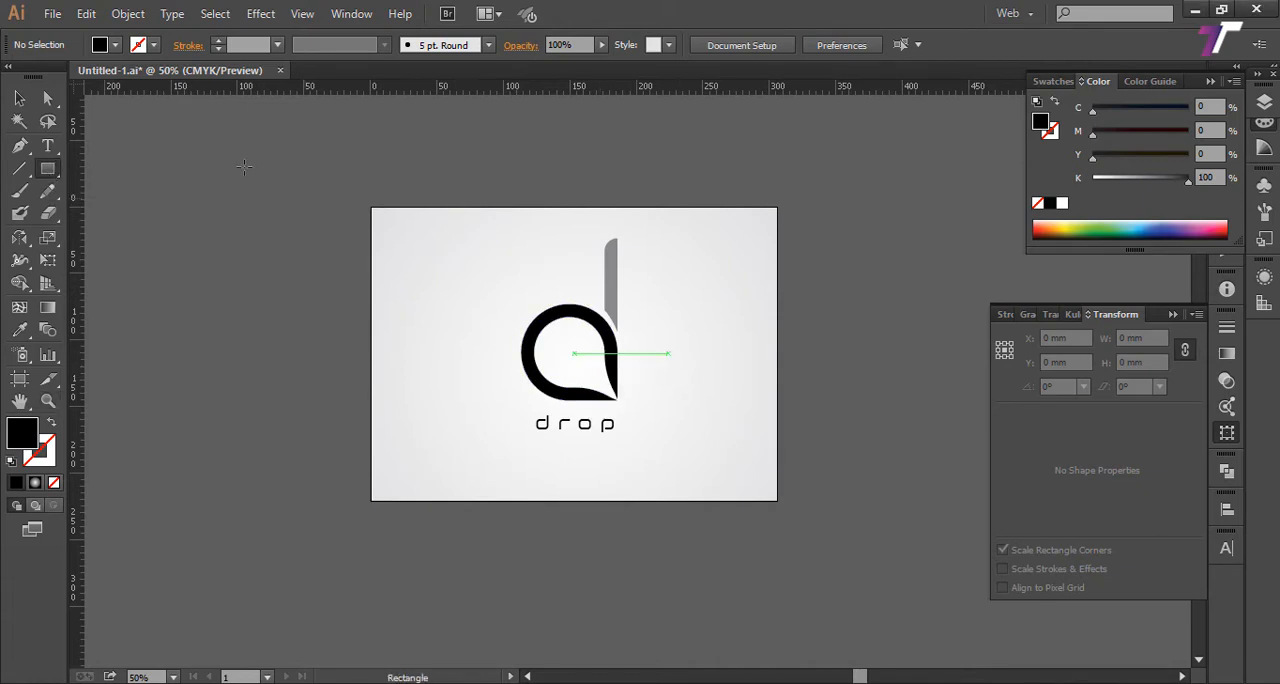
key("v")
left_click_drag(47, 174, 168, 173)
key("space")
left_click_drag(614, 270, 280, 256)
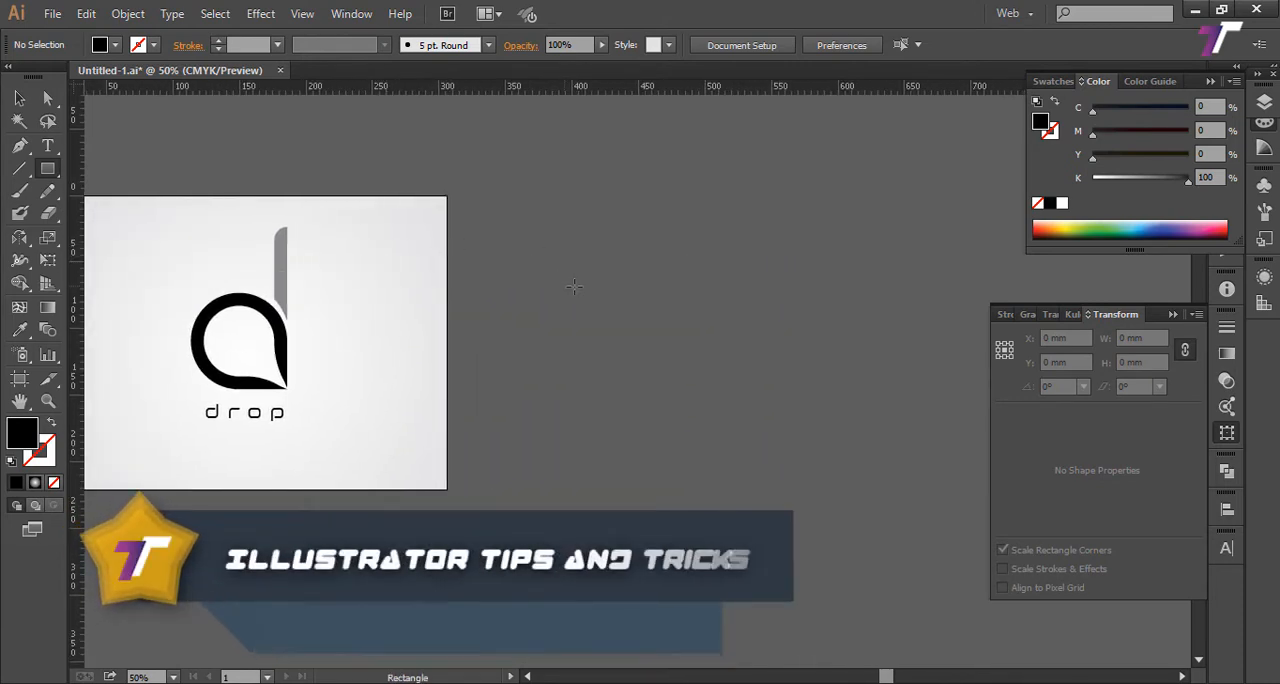
left_click_drag(613, 289, 617, 380)
left_click_drag(683, 324, 602, 352)
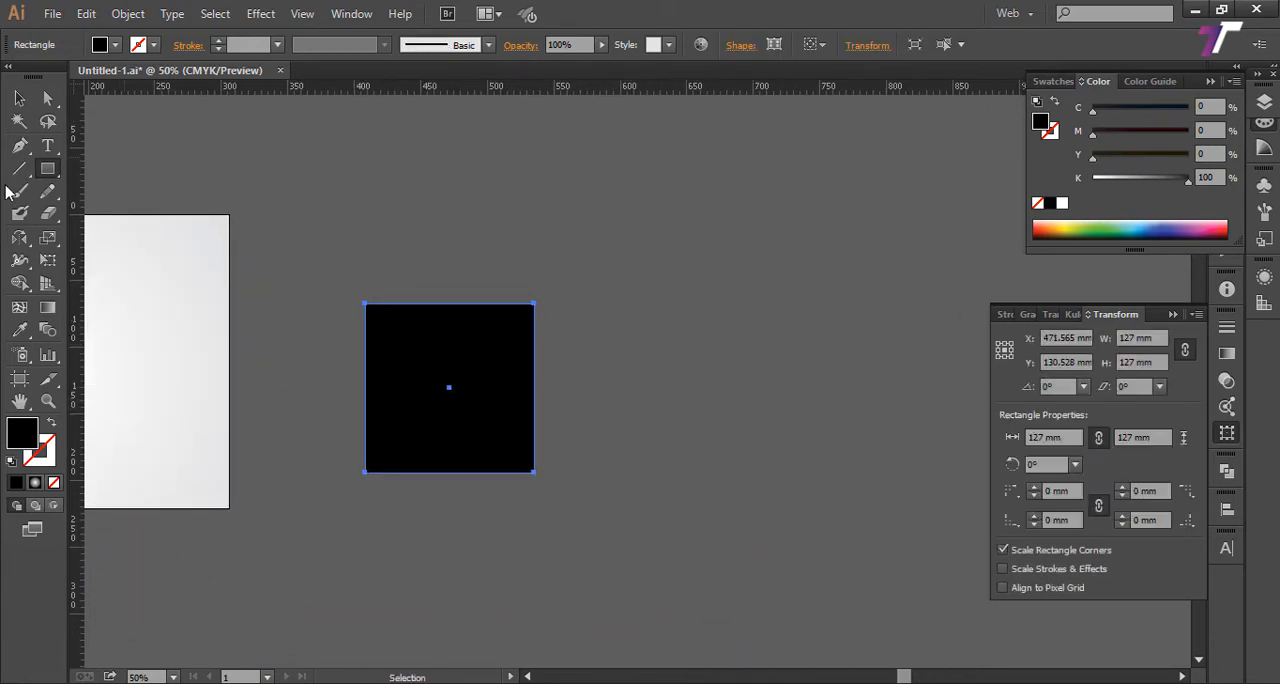
Step: Move the square slightly up and to the right, to about X 483 mm, Y 104 mm, and deselect it
left_click(19, 98)
left_click_drag(465, 376, 480, 341)
key("ctrl+shift+a")
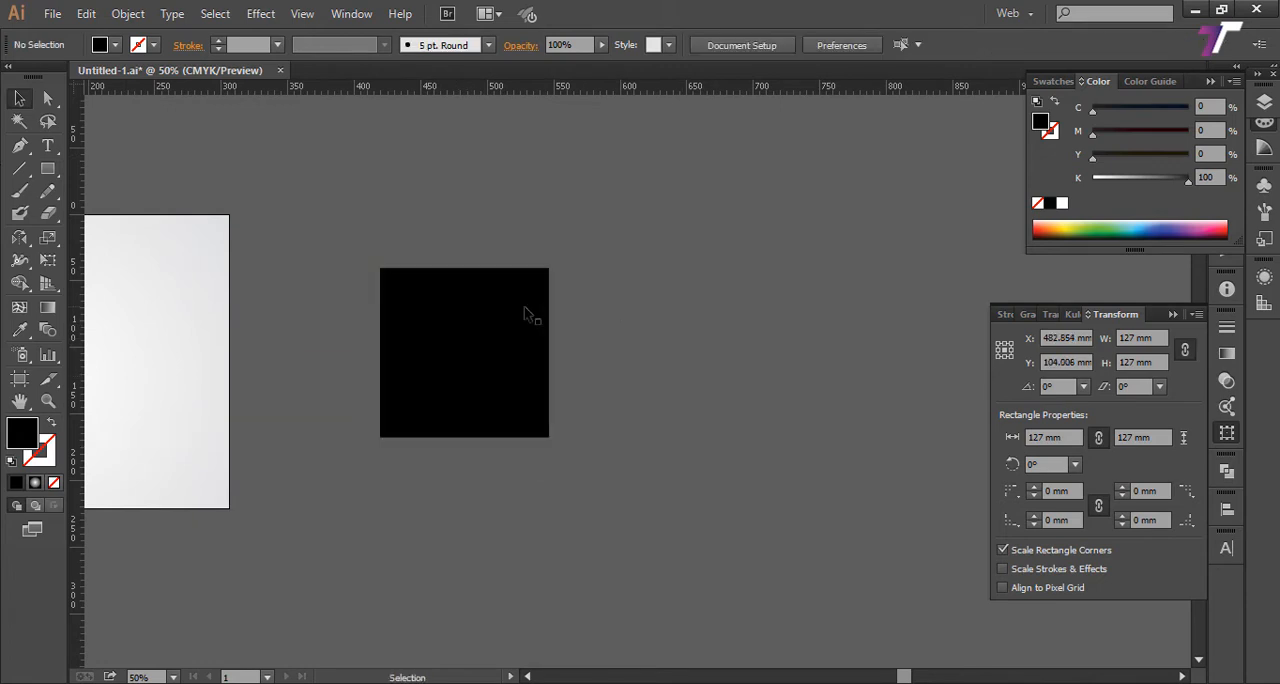
Step: Round the square's upper-left, upper-right and lower-left corners to 63.5 mm, keeping the lower-right corner sharp
key("a")
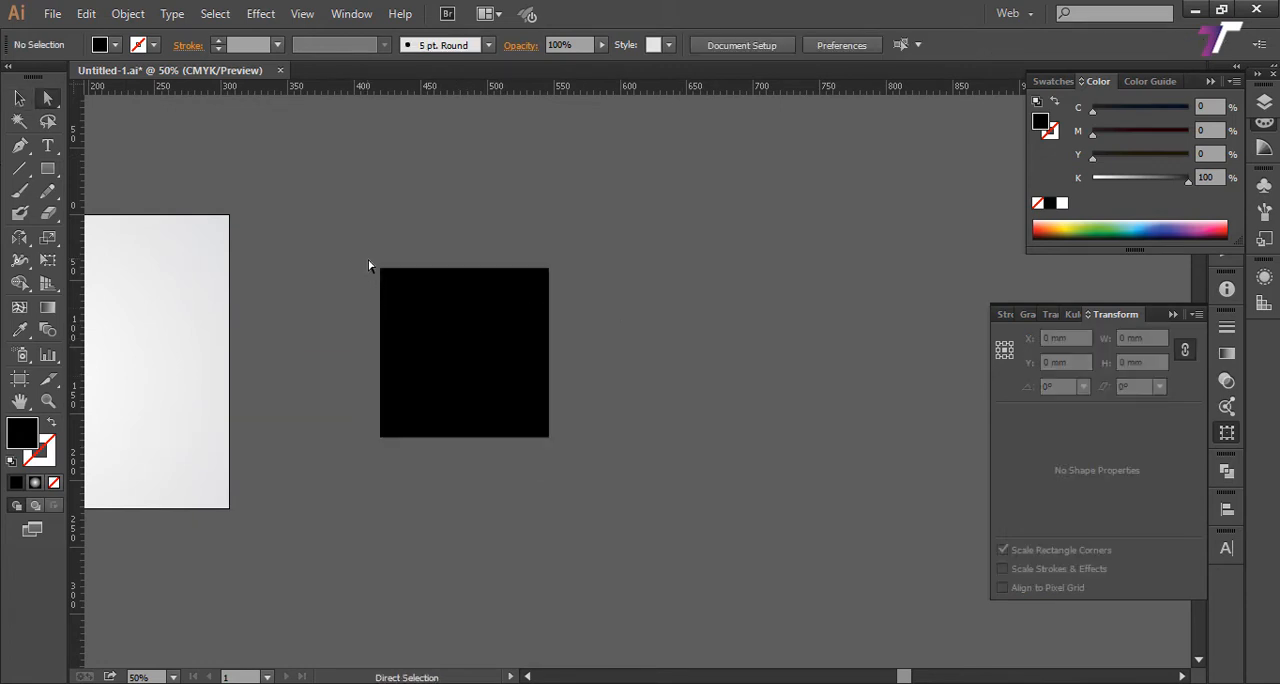
left_click_drag(368, 266, 408, 316)
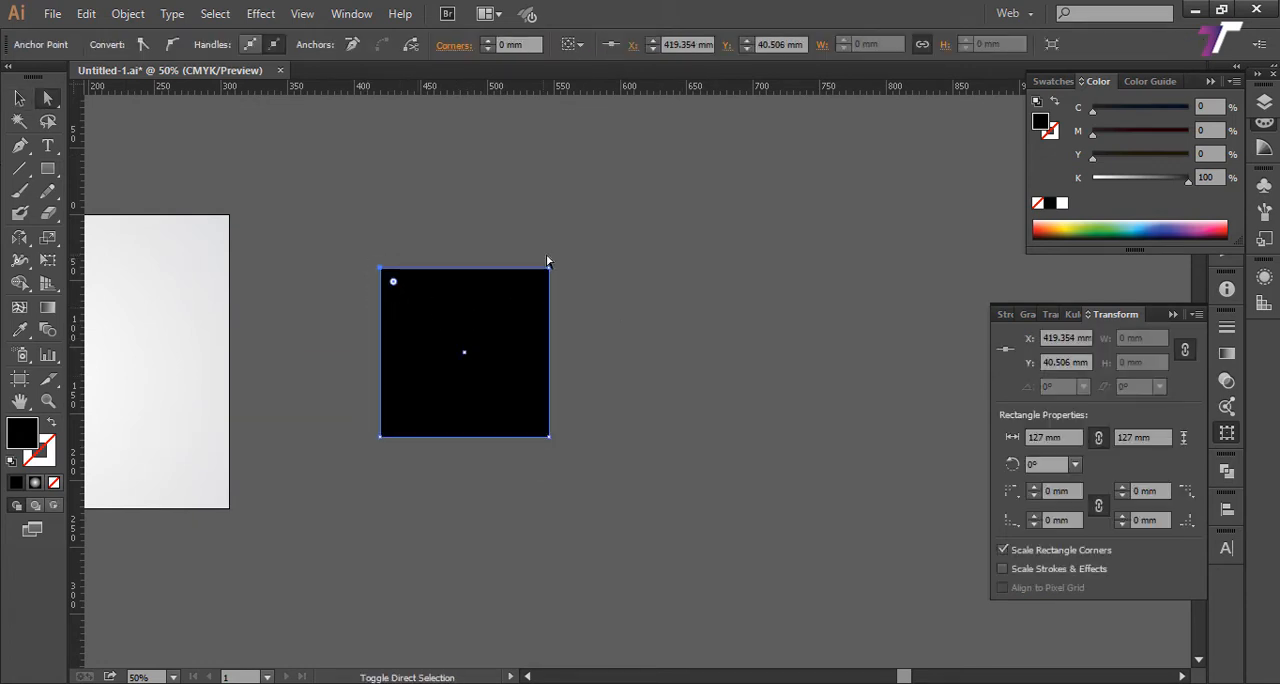
left_click_drag(617, 252, 501, 307)
left_click_drag(363, 412, 417, 480)
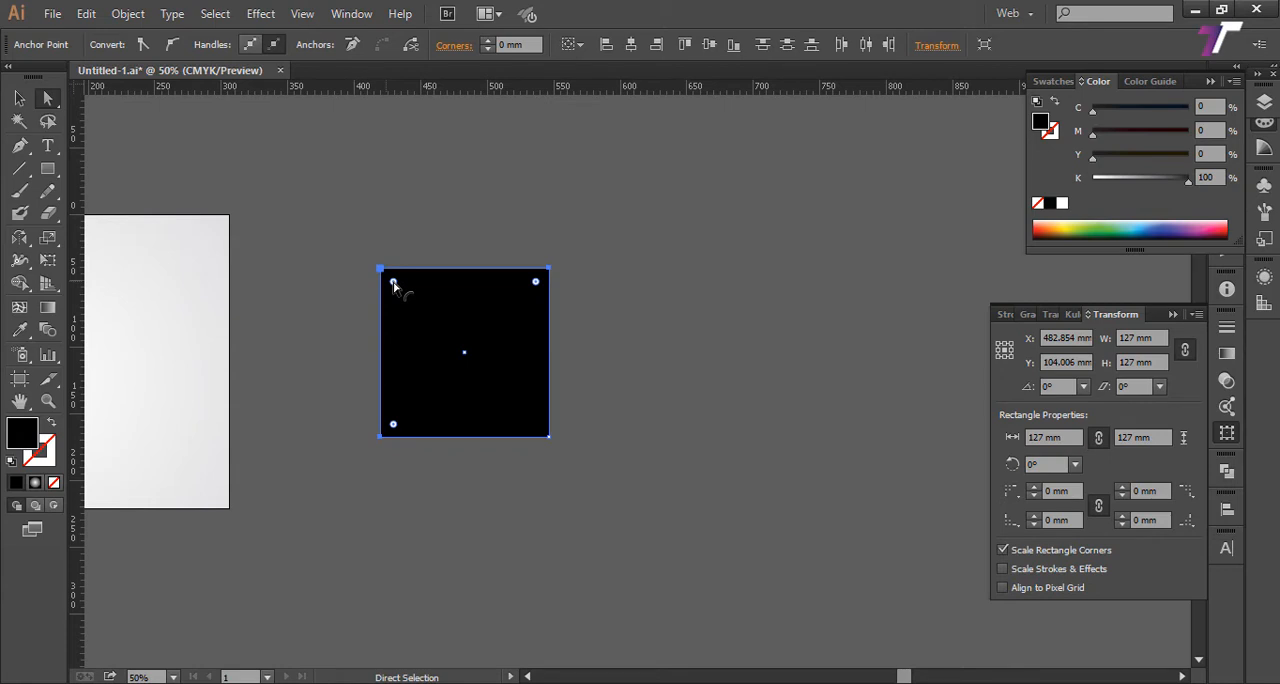
left_click_drag(393, 283, 489, 443)
left_click_drag(624, 342, 735, 376)
left_click_drag(724, 418, 707, 468)
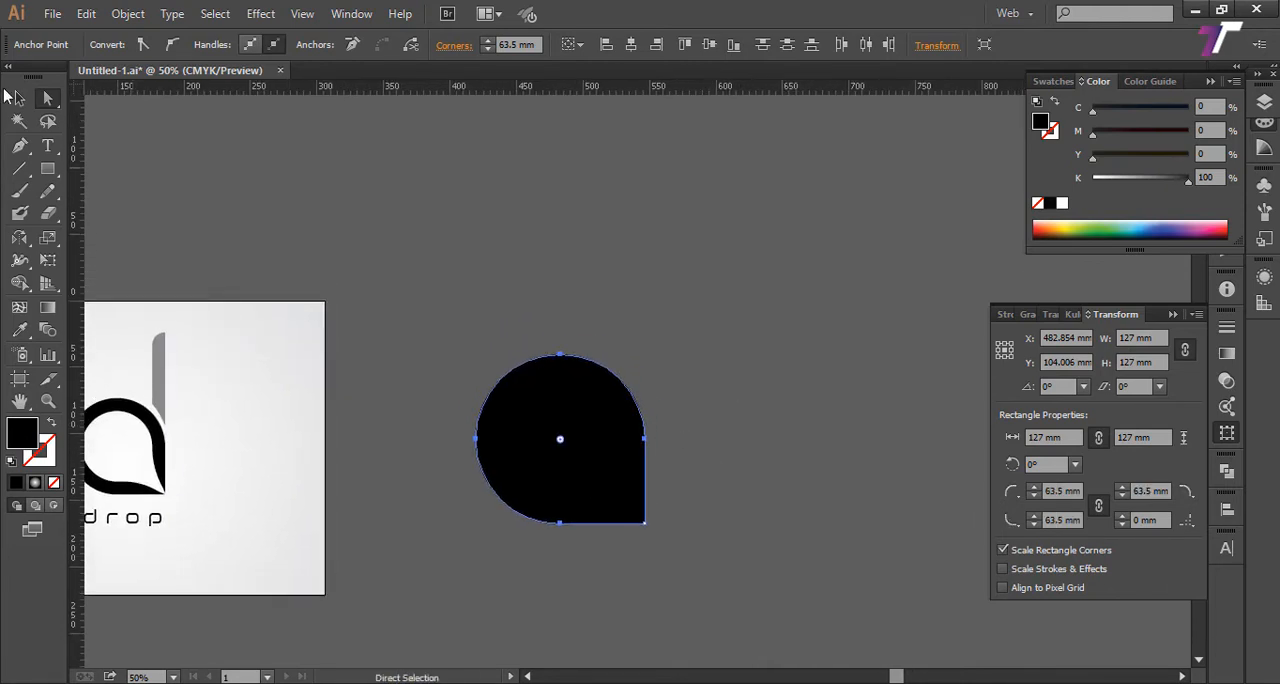
Step: Select the whole drop shape, try moving it up and to the right, and undo the move
left_click(15, 102)
left_click_drag(406, 242, 607, 452)
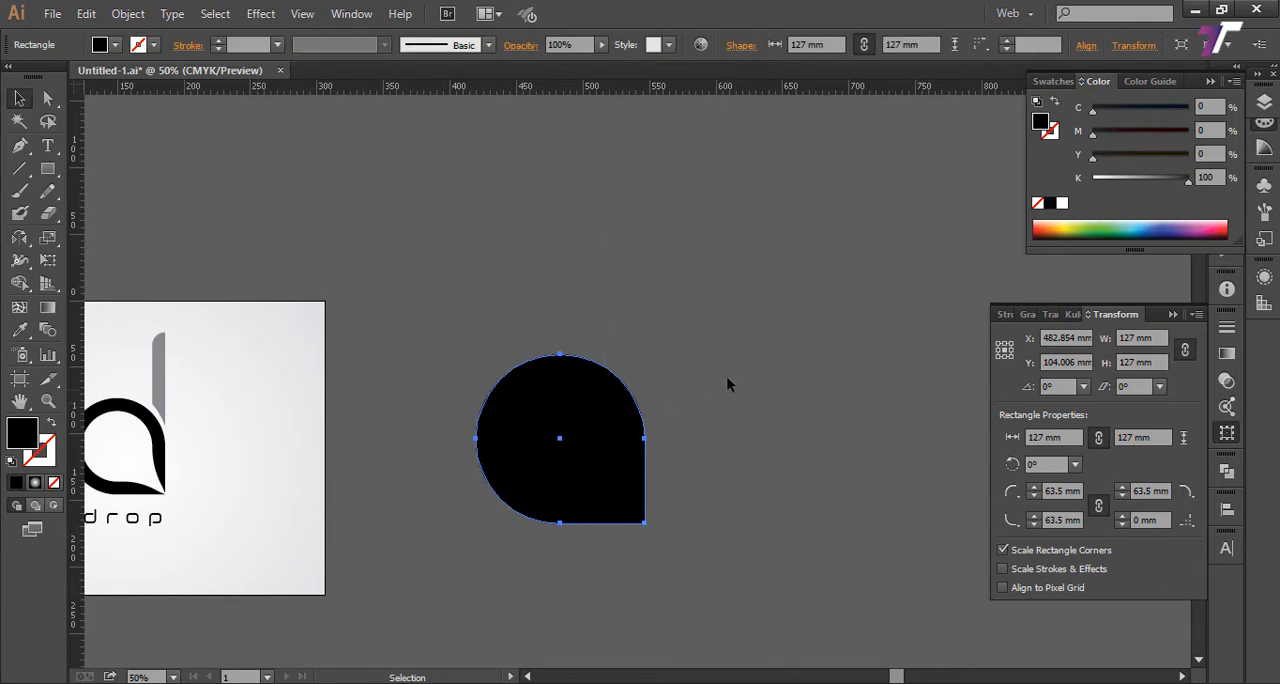
left_click_drag(729, 380, 694, 297)
left_click_drag(518, 413, 611, 340)
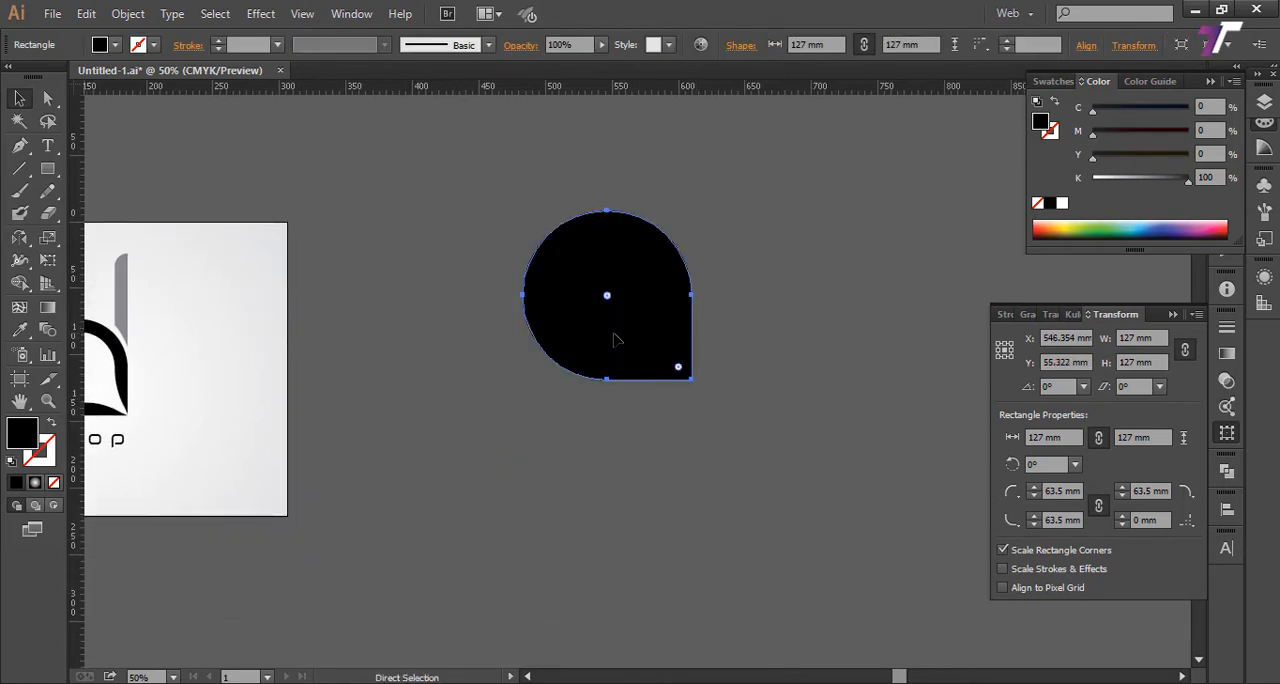
key("ctrl+z")
Step: Try offsetting the drop shape's path by -10 mm
left_click(127, 14)
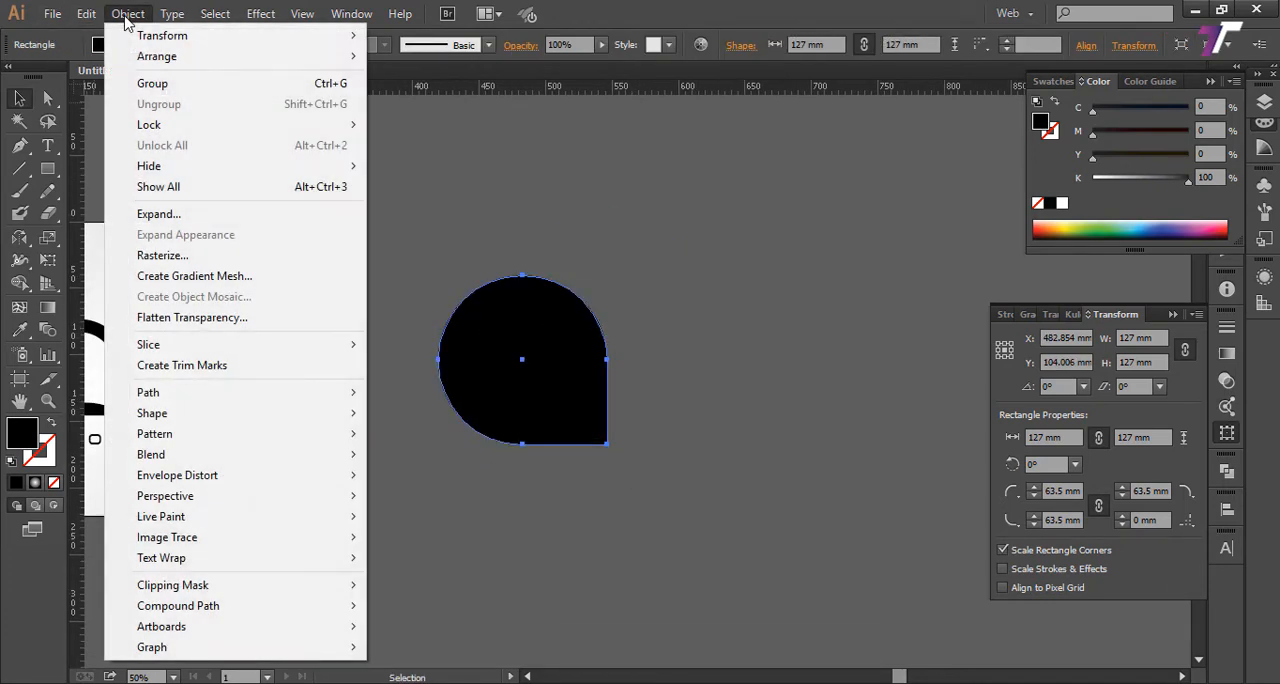
mouse_move(170, 398)
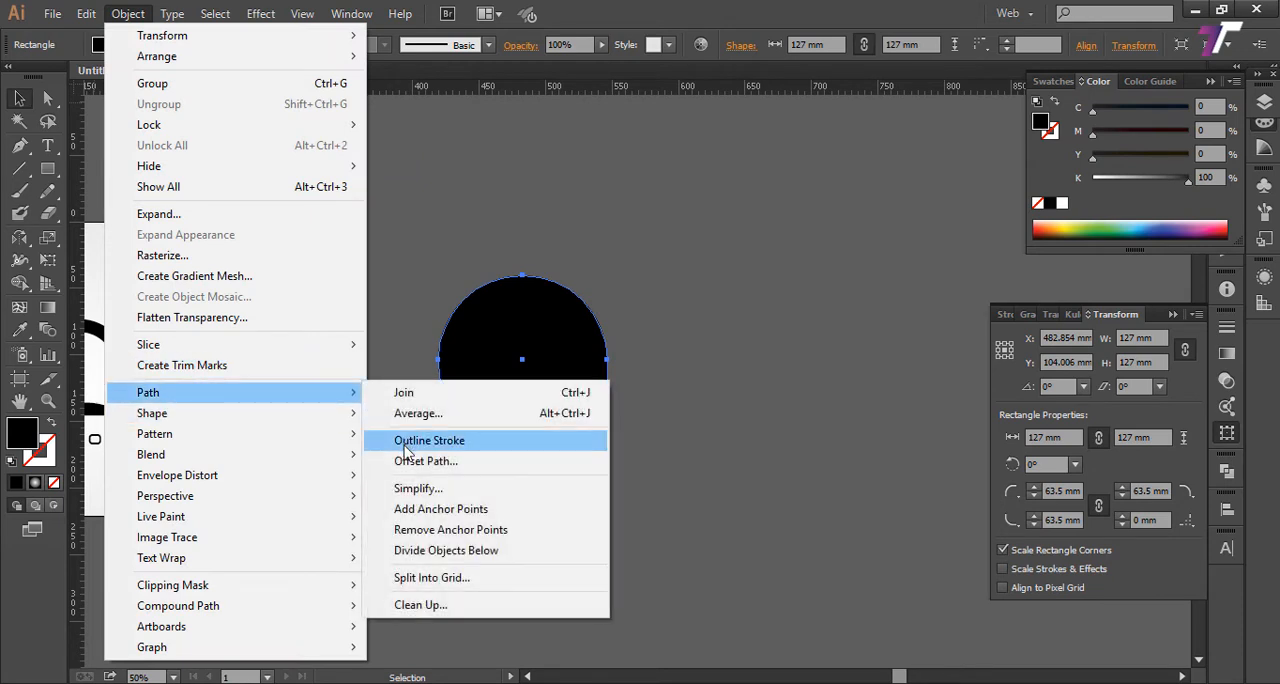
left_click(458, 465)
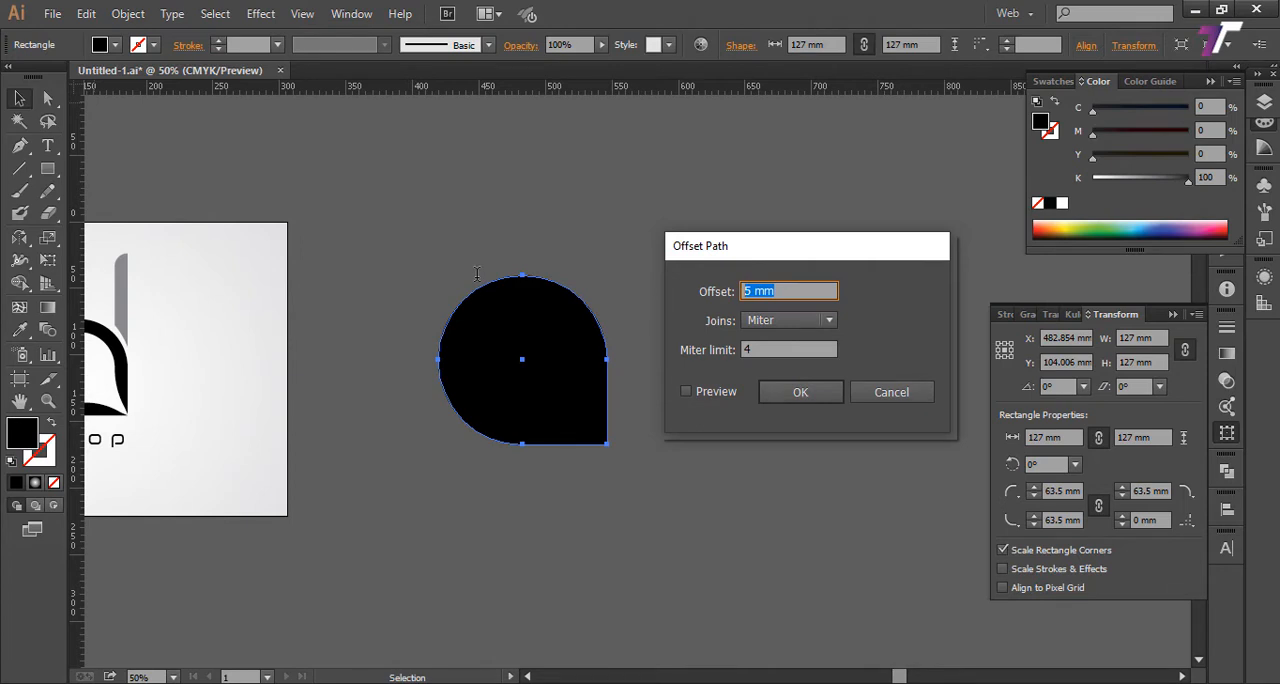
type("-10")
left_click(797, 393)
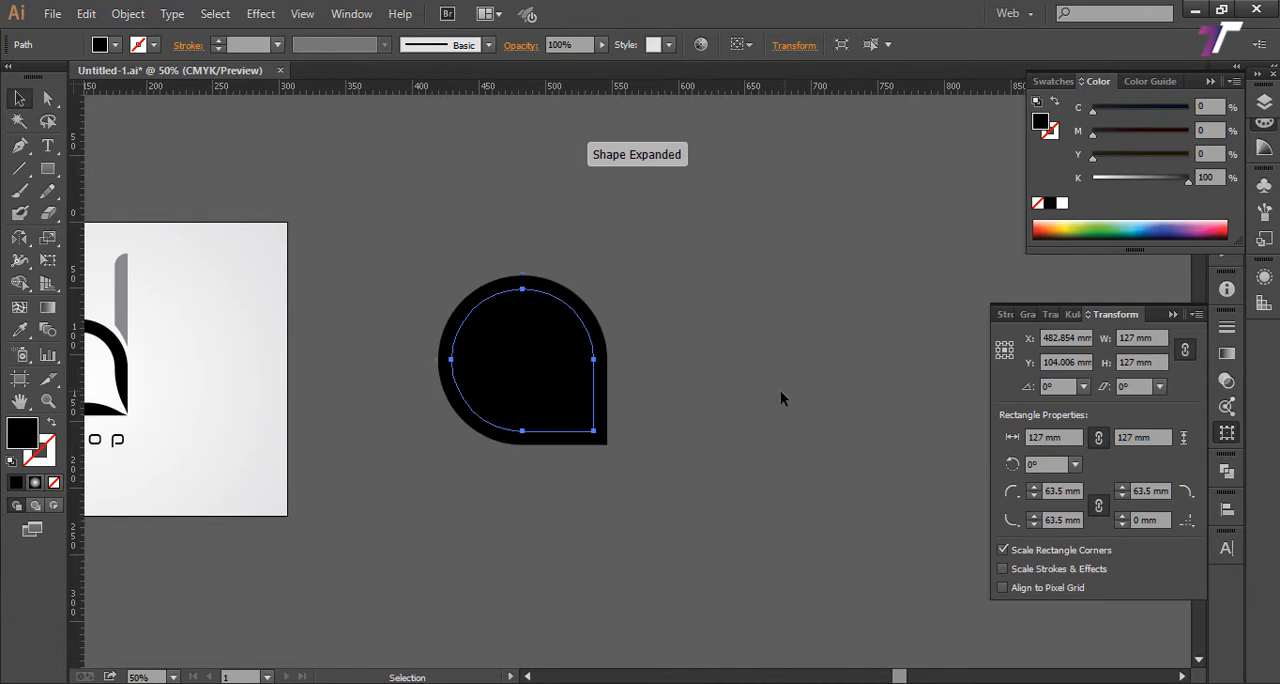
key("a")
key("v")
Step: Offset the drop shape's path by -13 mm with miter joins
left_click(603, 355)
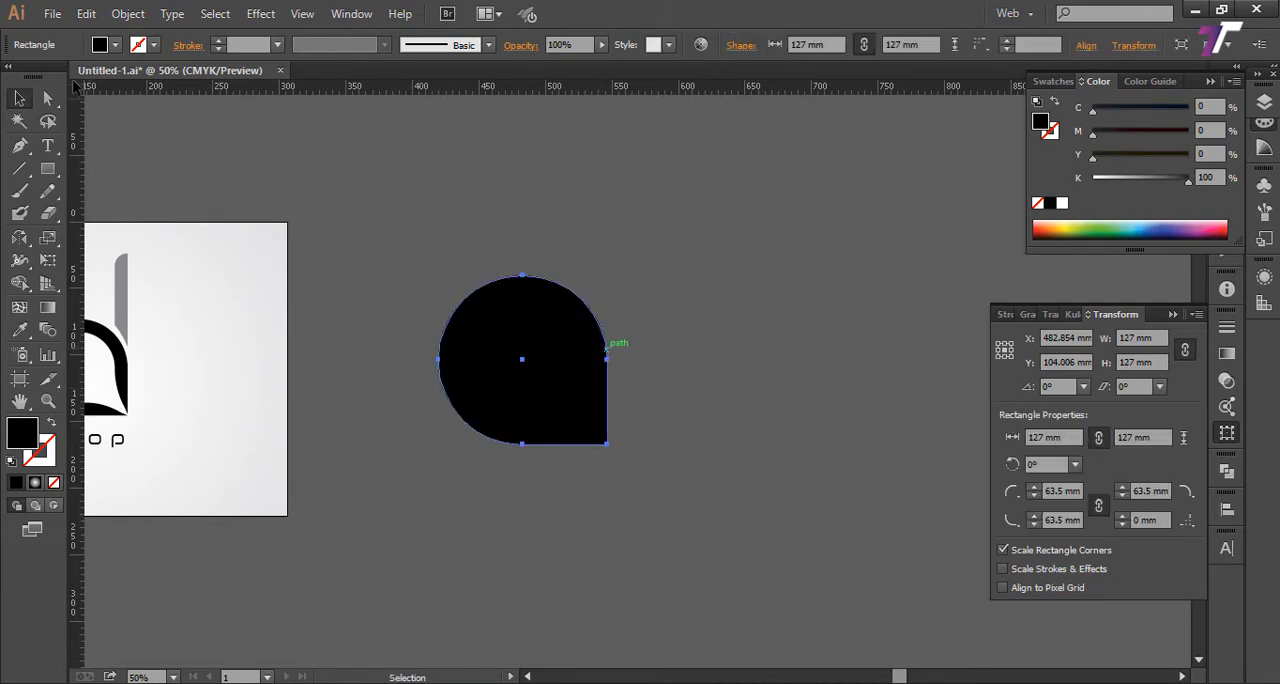
left_click(135, 14)
mouse_move(221, 399)
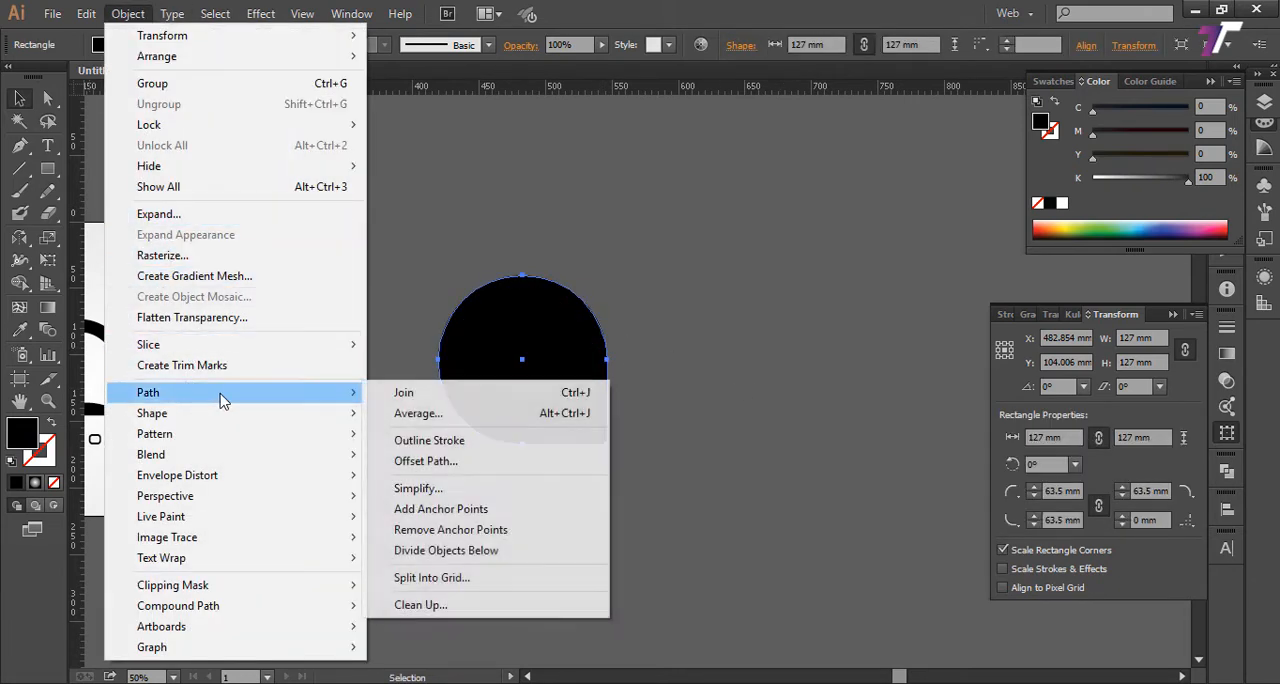
left_click(466, 462)
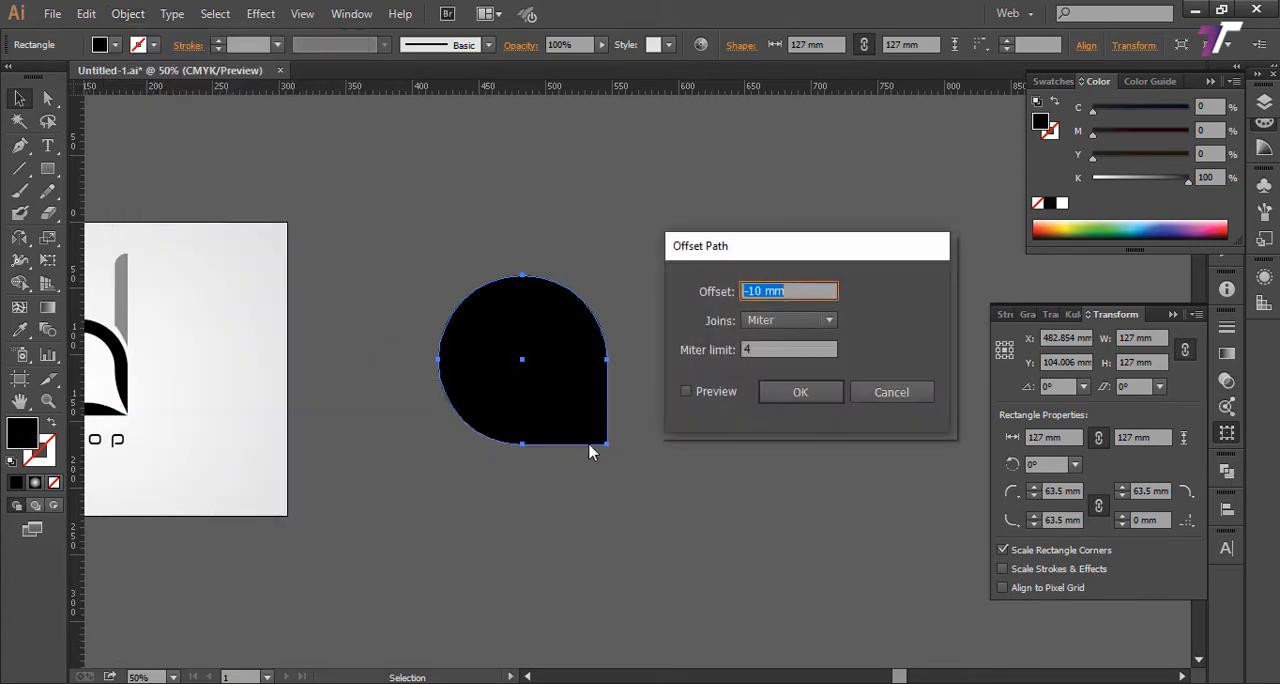
left_click(762, 290)
key("Return")
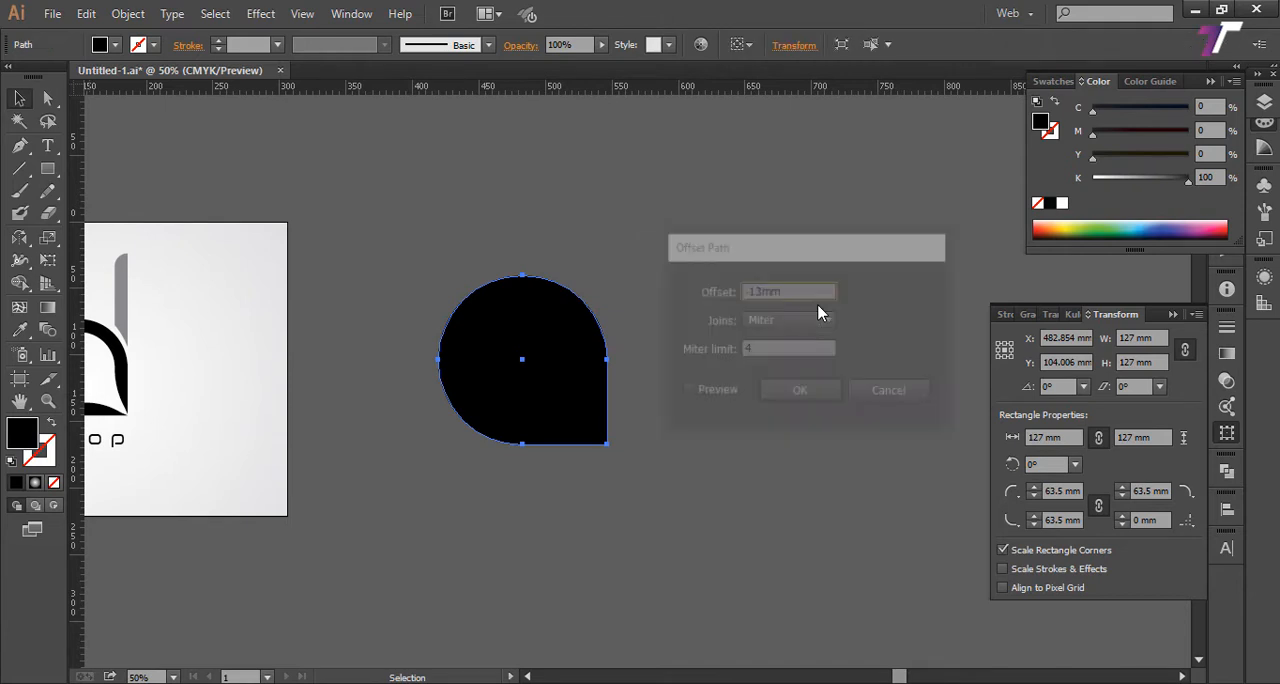
Step: Subtract the inner drop from the outer one with Pathfinder Minus Front to leave a hollow ring, and deselect it
left_click(500, 400)
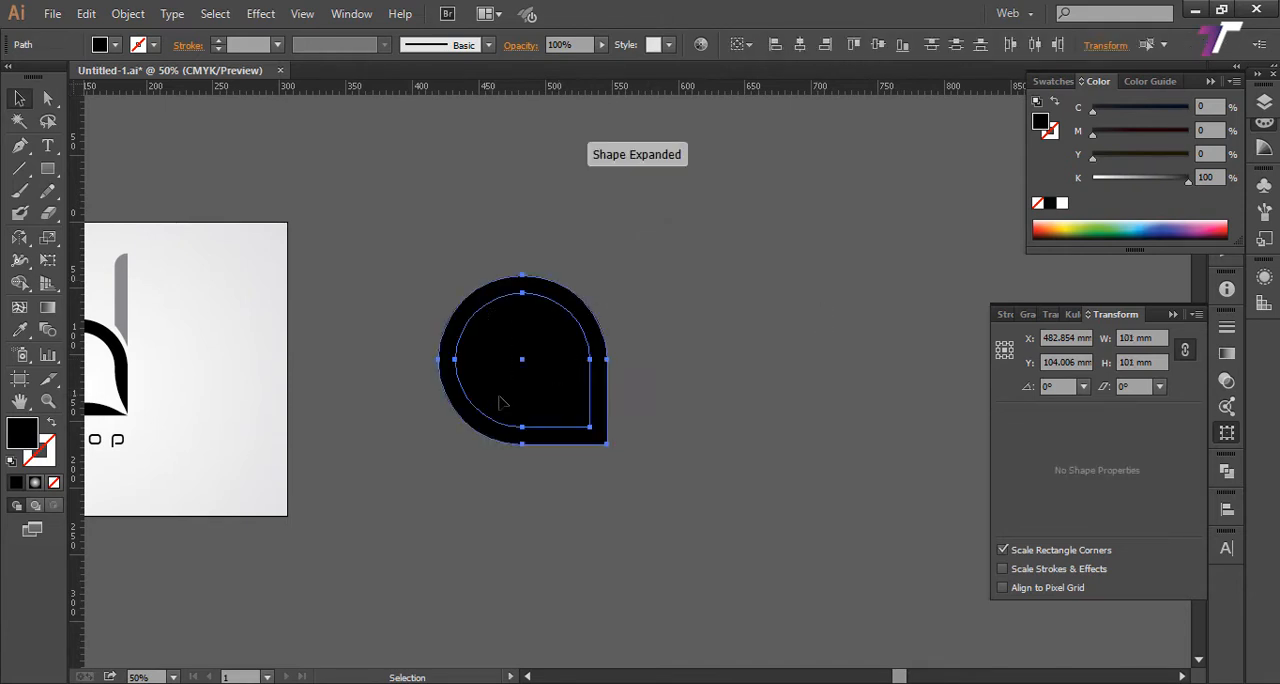
left_click(351, 14)
left_click(455, 588)
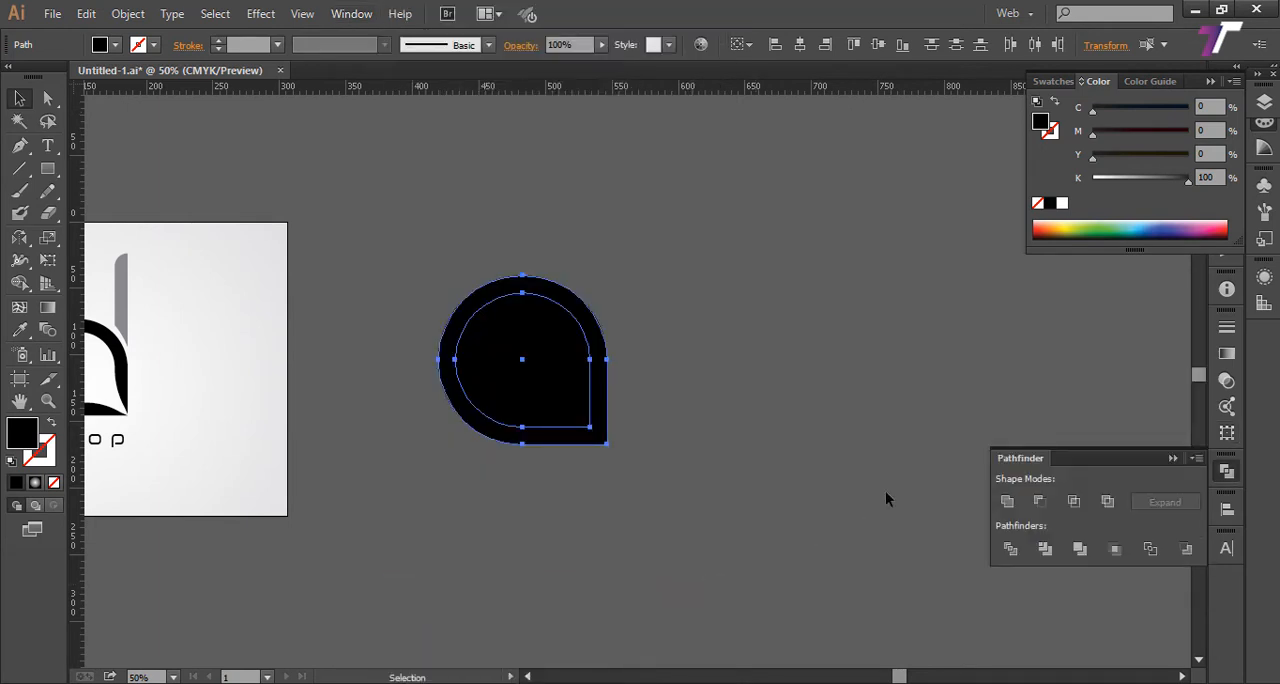
left_click(1040, 502)
left_click(691, 331)
Step: In Outline view, draw a rectangle 13 mm wide and about 117 mm tall upward from the ring's inner lower-right corner
scroll(691, 331, "up", 2)
key("a")
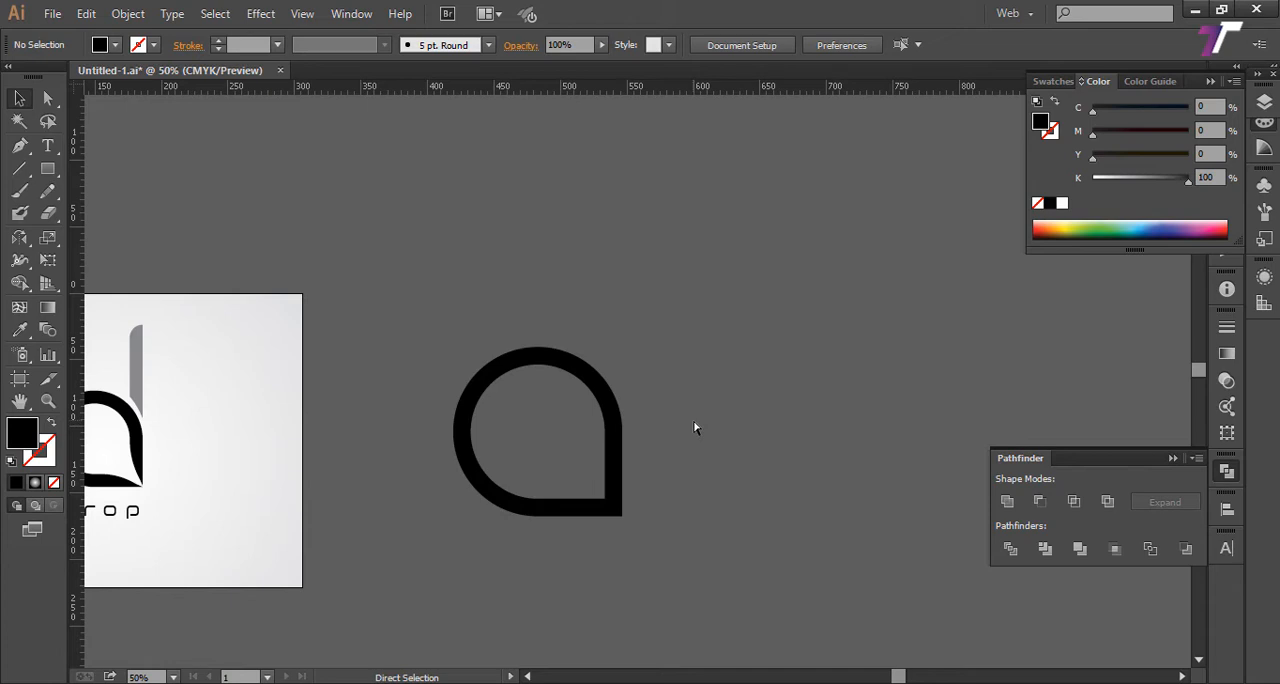
key("ctrl+y")
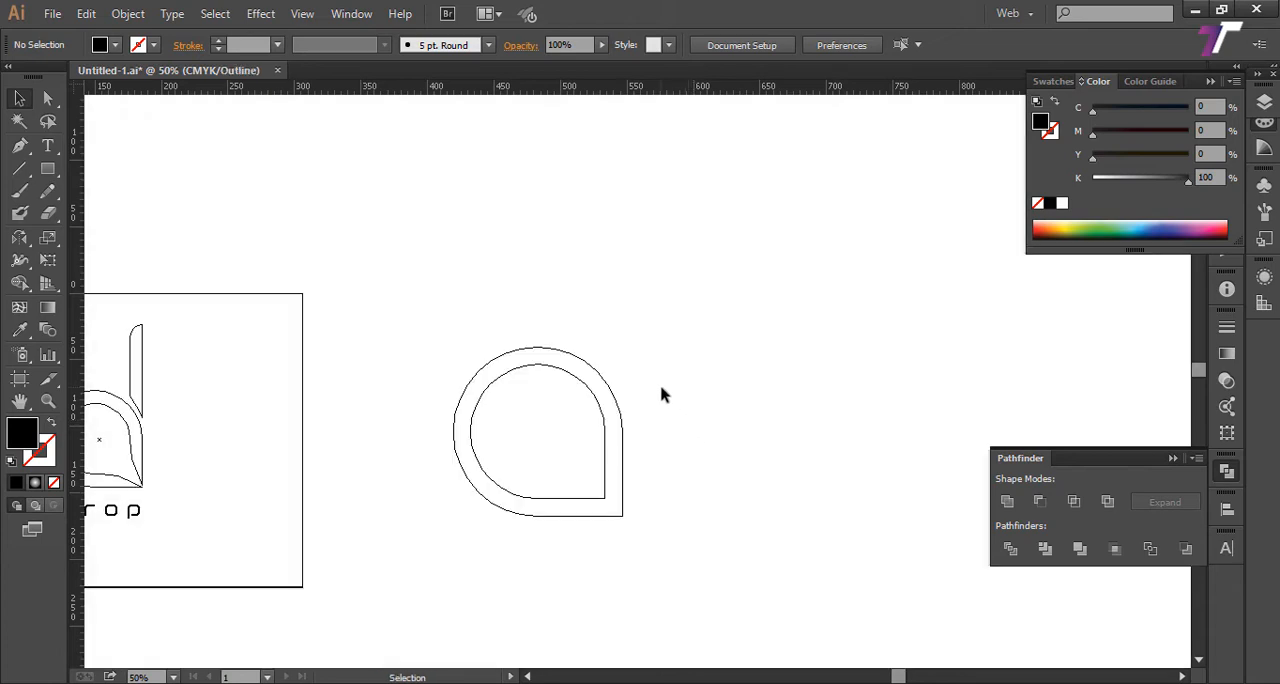
key("z")
left_click_drag(423, 309, 745, 585)
left_click_drag(652, 554, 648, 556)
left_click(60, 173)
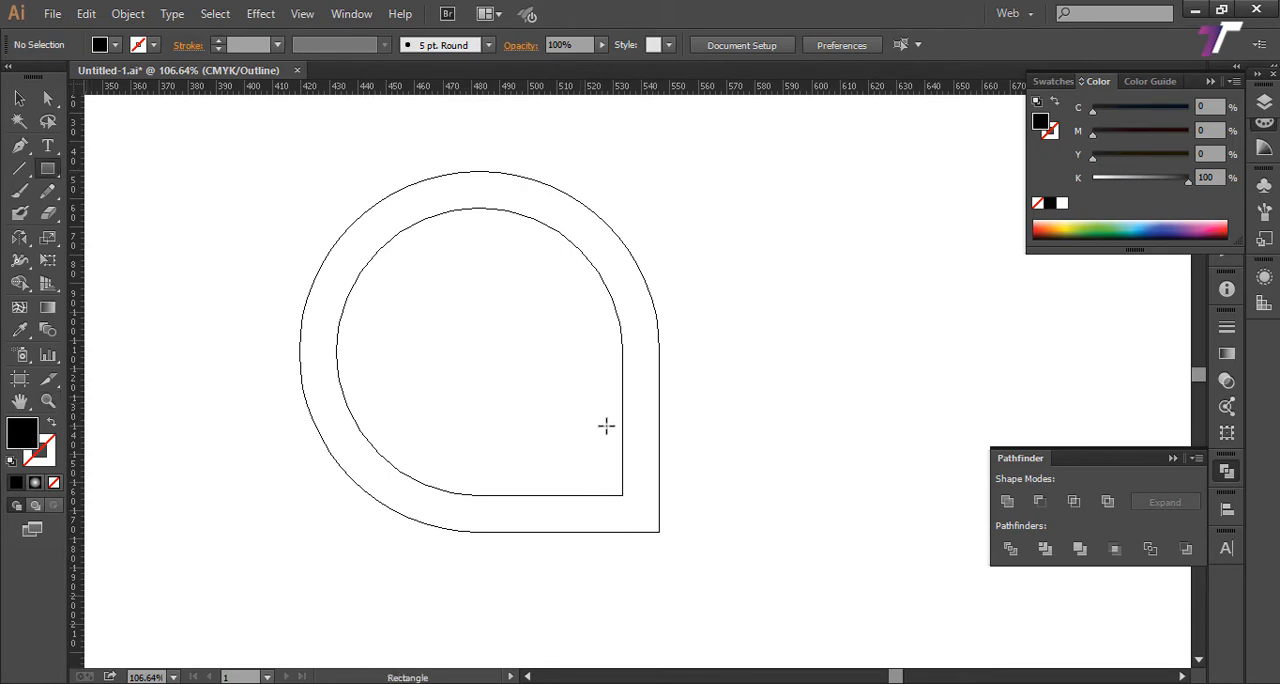
left_click_drag(622, 494, 661, 162)
left_click_drag(709, 348, 696, 419)
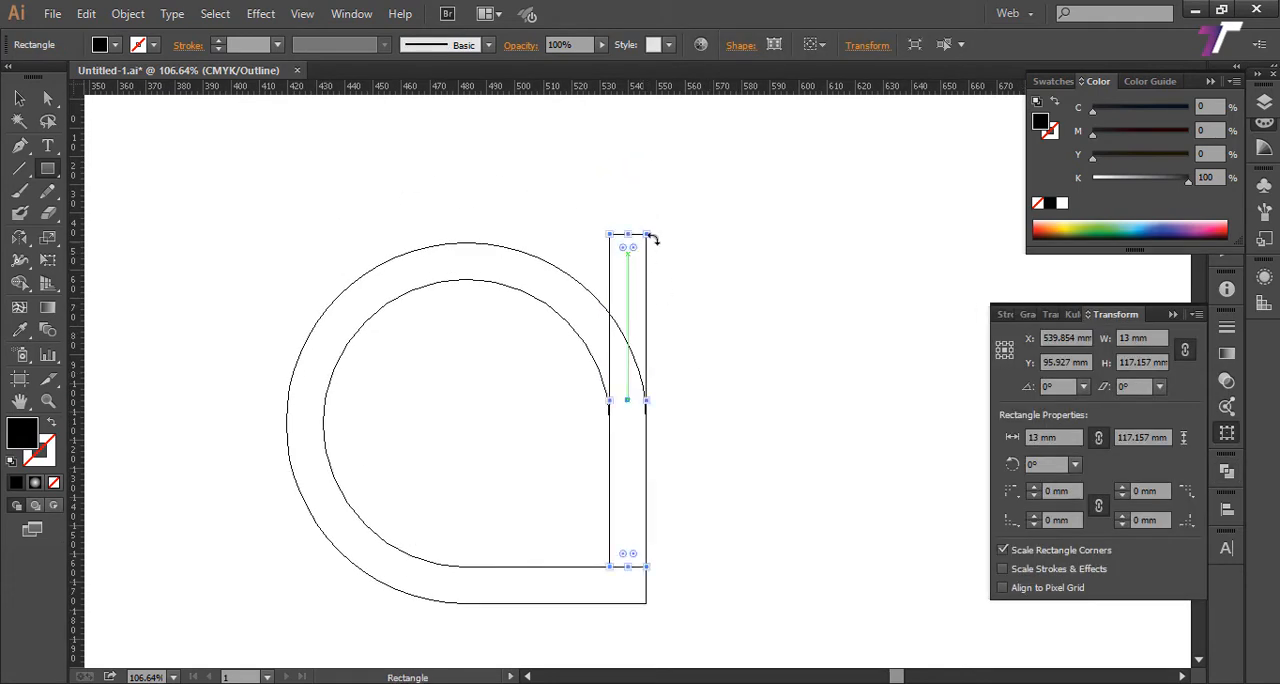
Step: Stretch the stem rectangle upward to a height of about 224 mm and return to Preview view
left_click_drag(651, 240, 651, 109)
key("z")
left_click(597, 343, "alt")
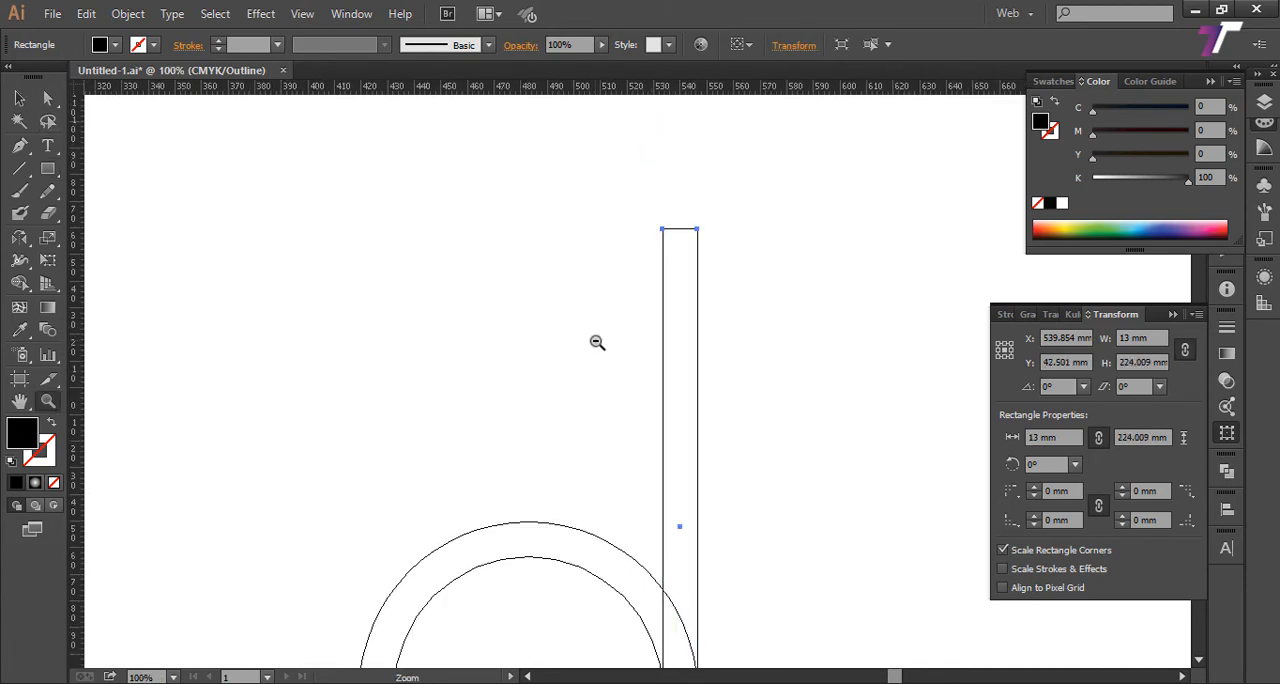
left_click(616, 367, "alt")
left_click_drag(620, 410, 527, 244)
key("v")
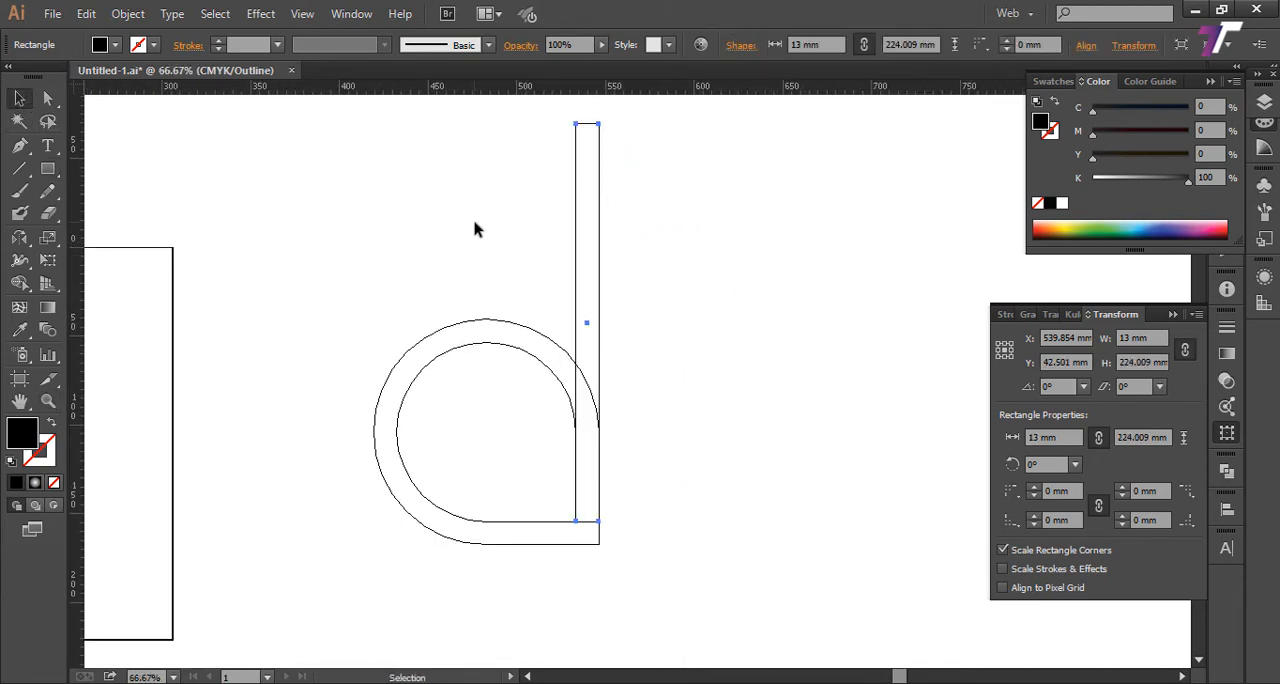
left_click(474, 226)
key("ctrl+minus")
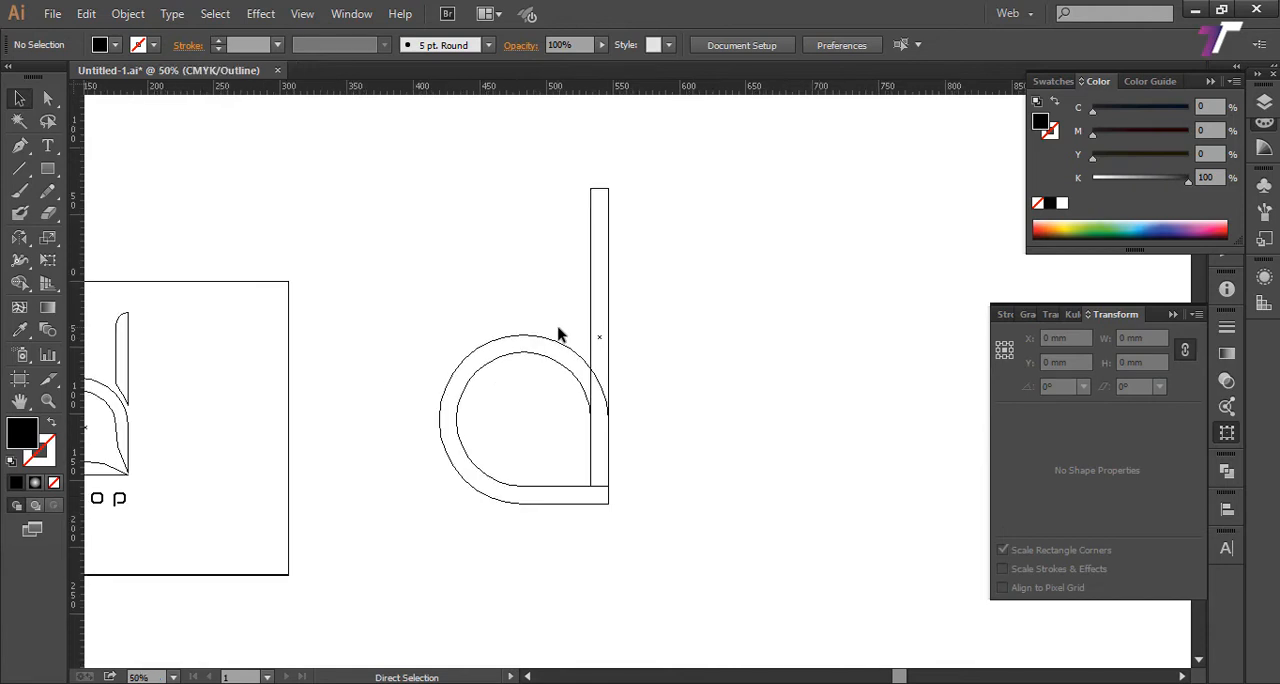
key("ctrl+y")
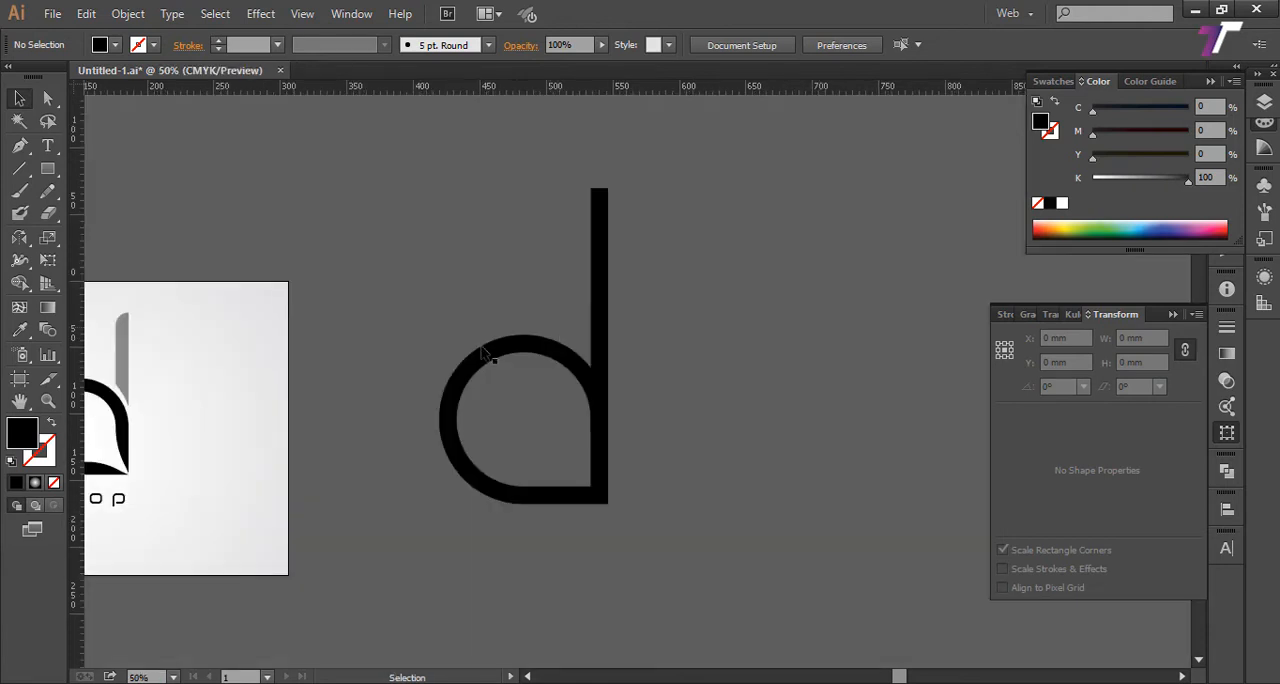
Step: Offset the hollow drop ring's path by 5 mm with miter joins
left_click(600, 300)
left_click_drag(672, 395, 663, 349)
left_click(574, 338)
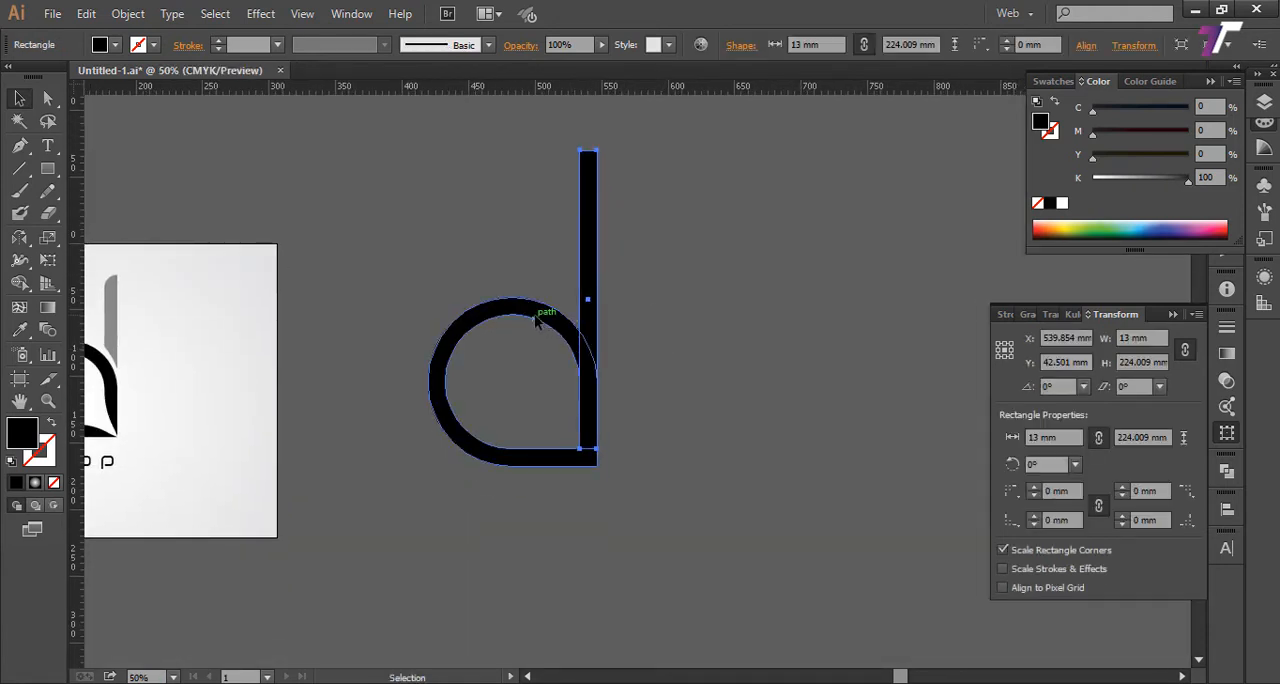
left_click(128, 13)
mouse_move(165, 393)
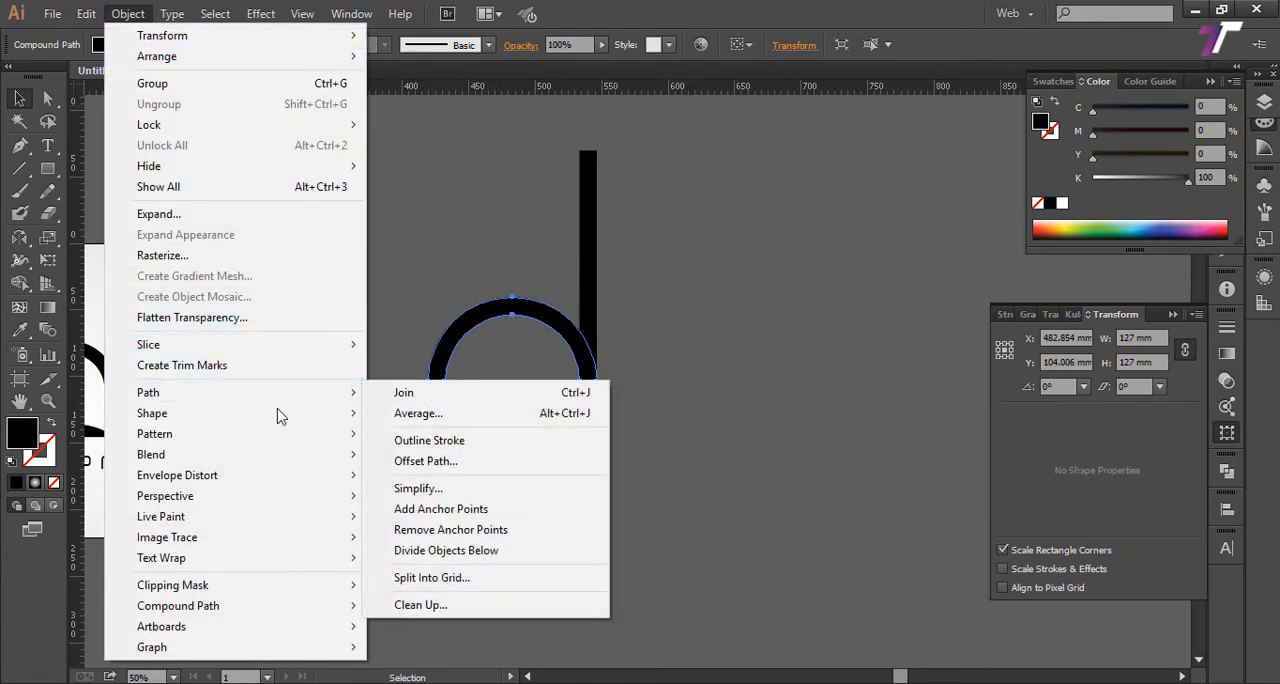
left_click(447, 462)
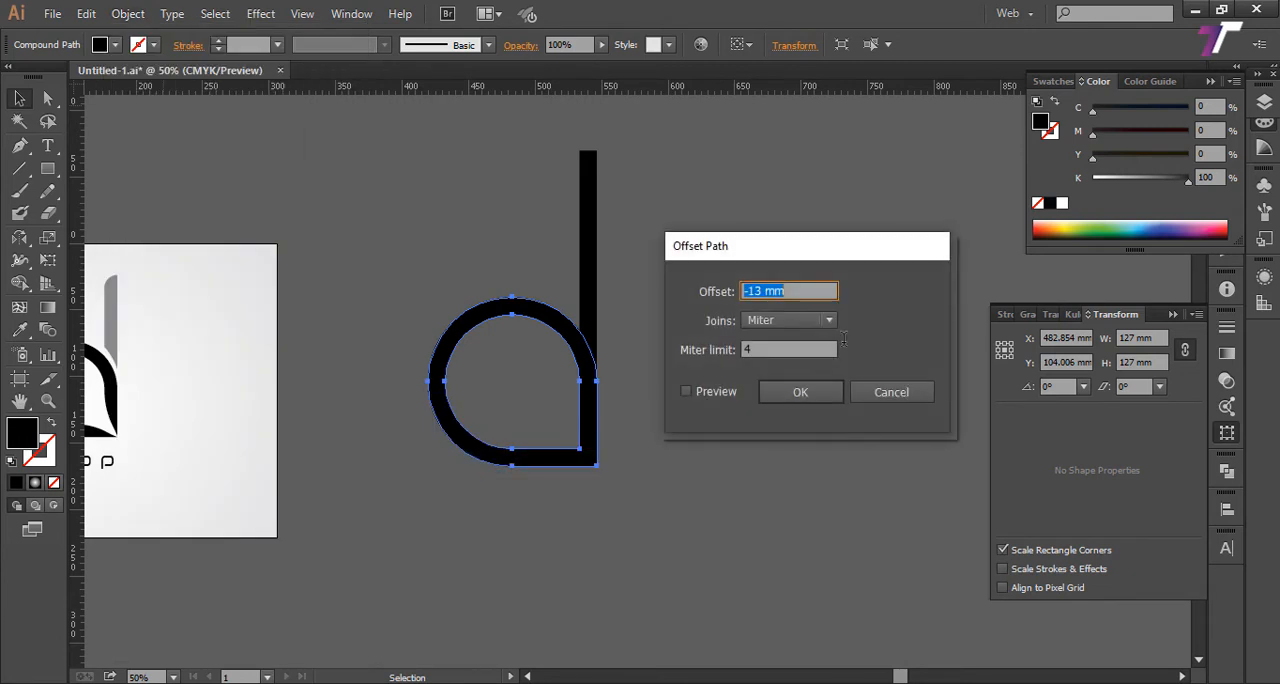
left_click(762, 291)
left_click_drag(640, 297, 570, 304)
type("5")
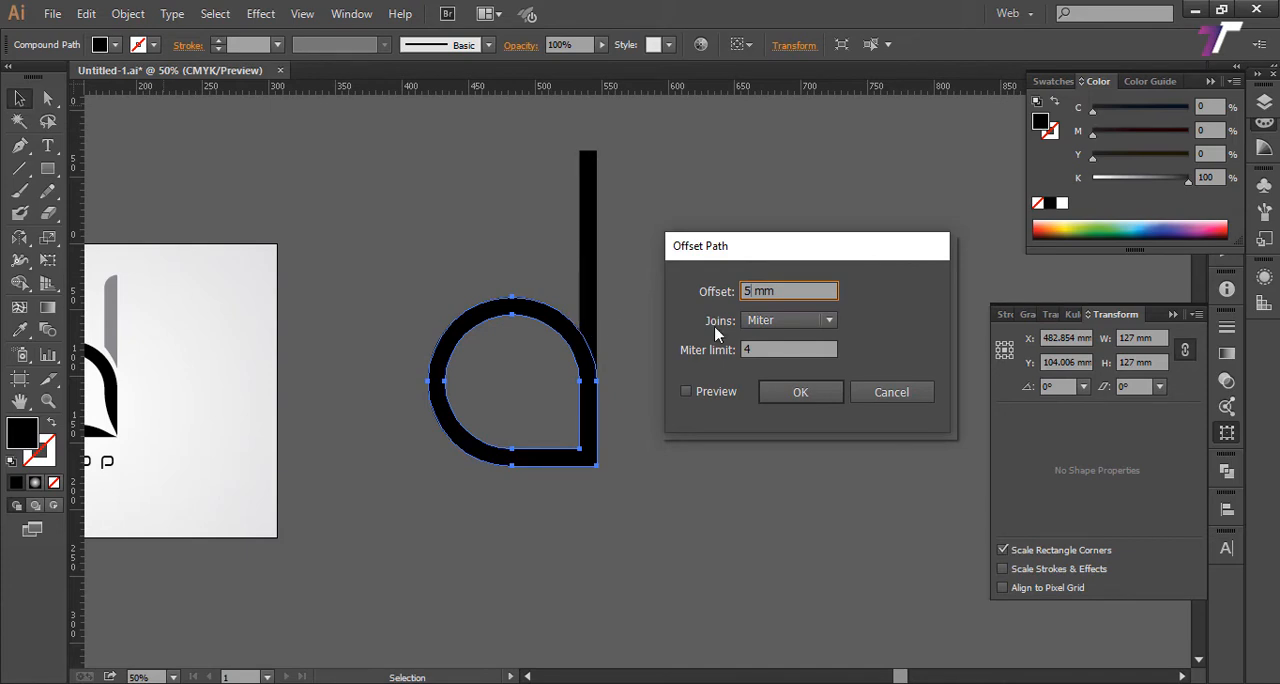
left_click(801, 392)
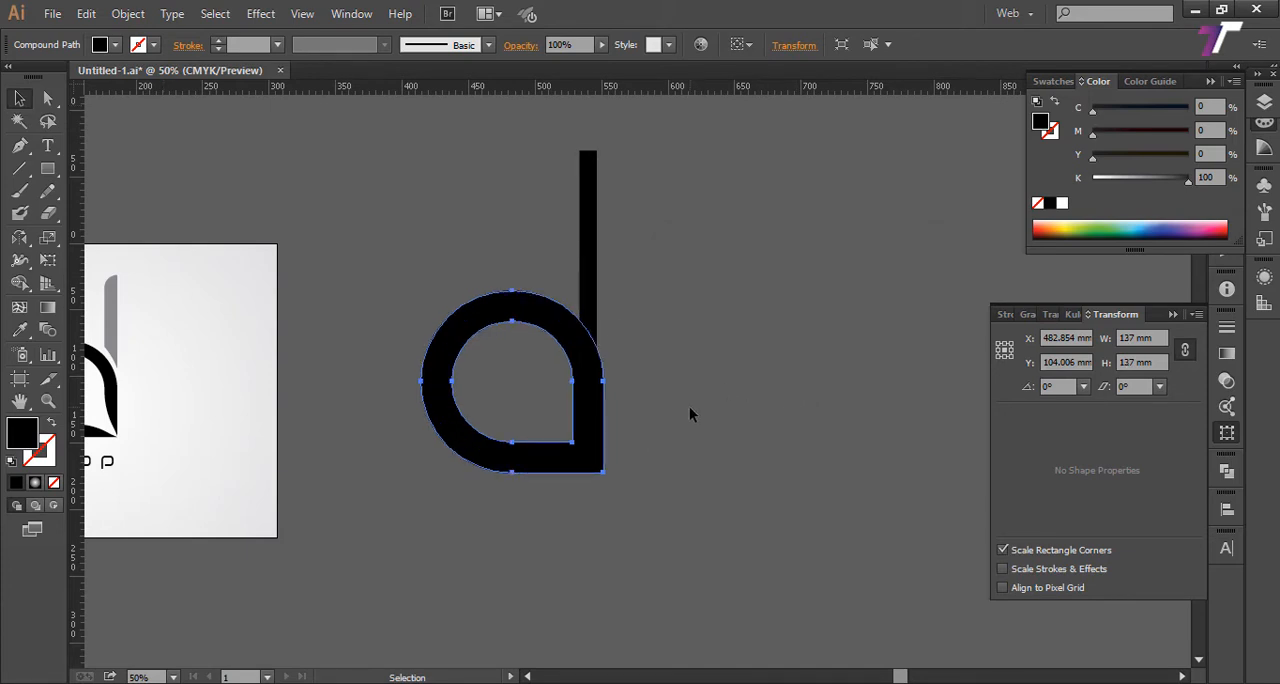
Step: Divide the offset ring and the stem with Pathfinder Divide, and ungroup the resulting pieces
left_click(589, 315, "shift")
left_click(589, 315, "shift")
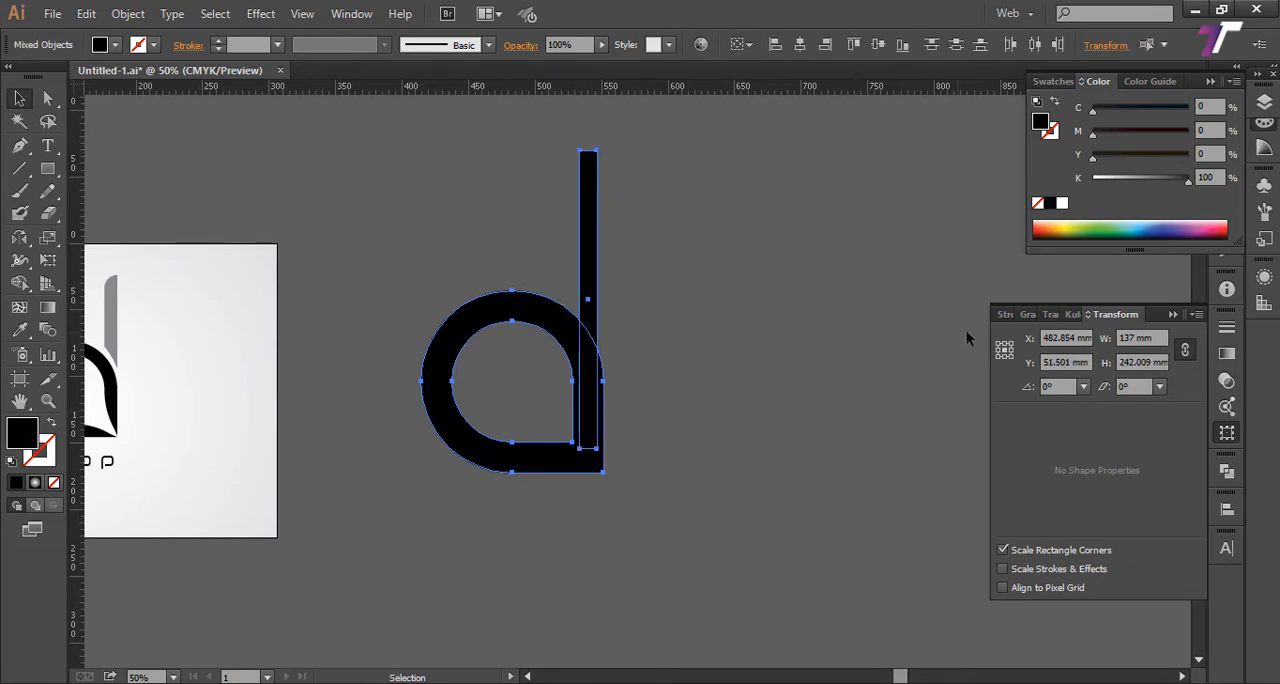
left_click(1227, 470)
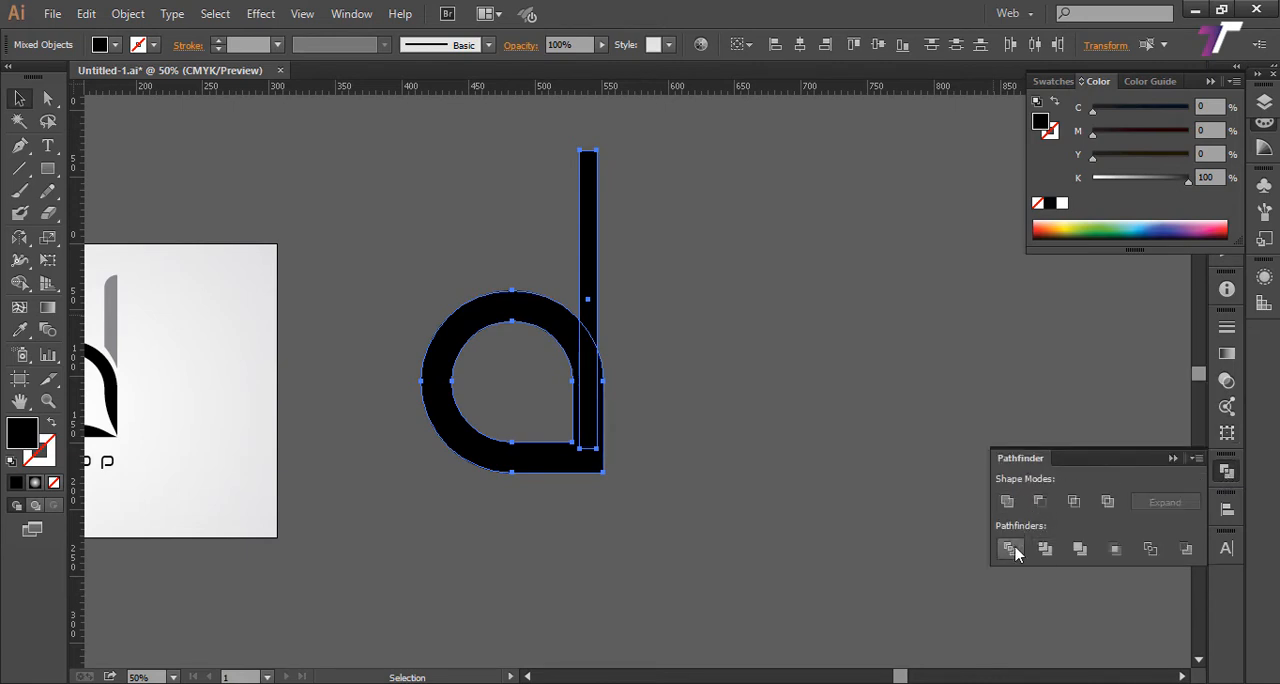
left_click(735, 375)
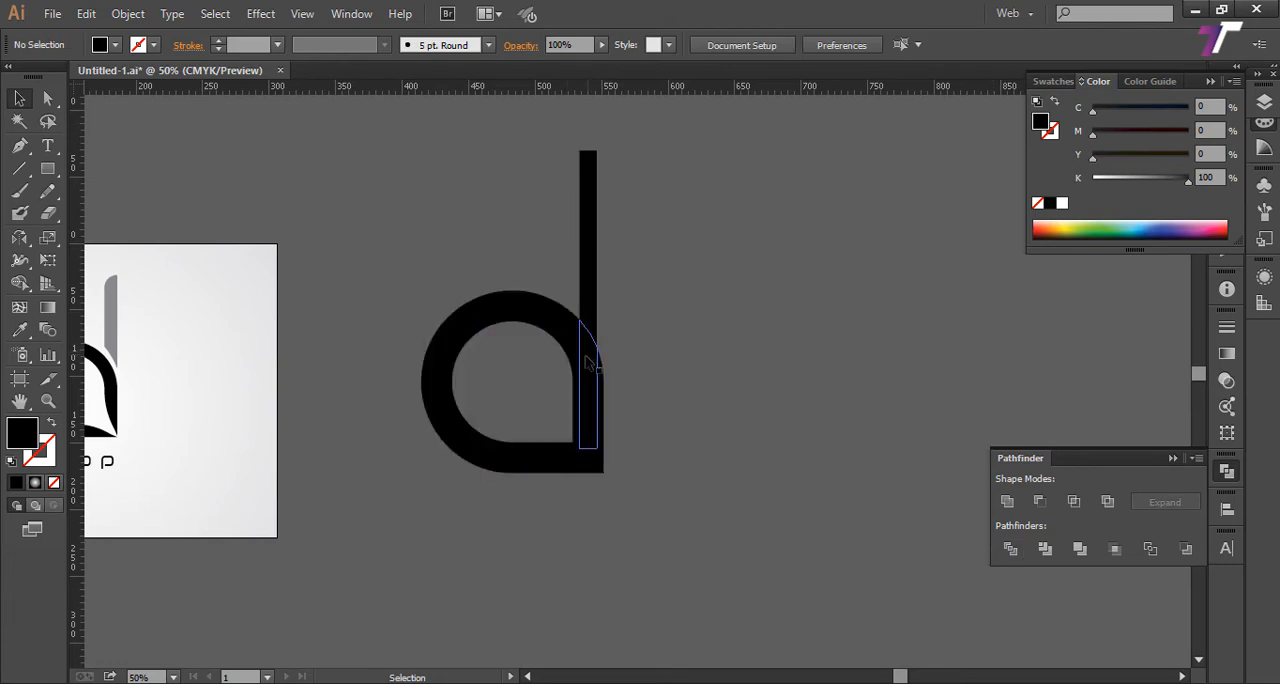
left_click(588, 370)
right_click(586, 364)
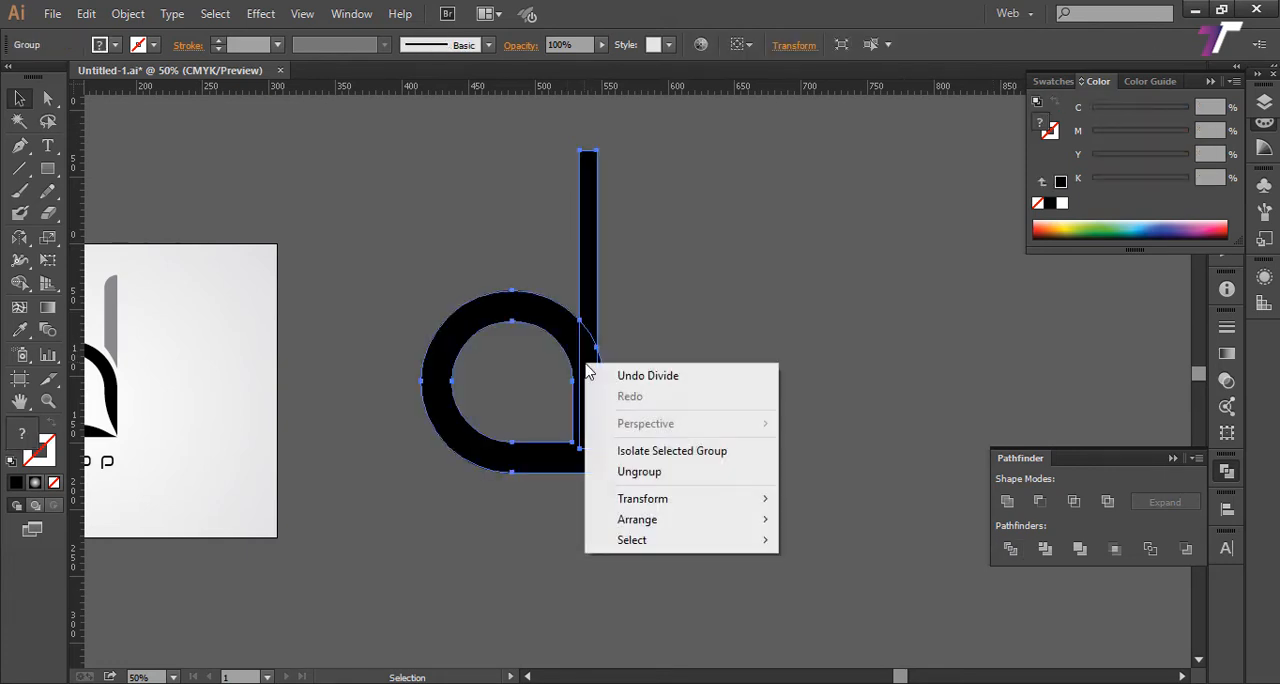
left_click(625, 469)
left_click(697, 364)
Step: Delete the offset ring and the stem pieces overlapping it, keeping the original drop ring and the upper stem
left_click(587, 373)
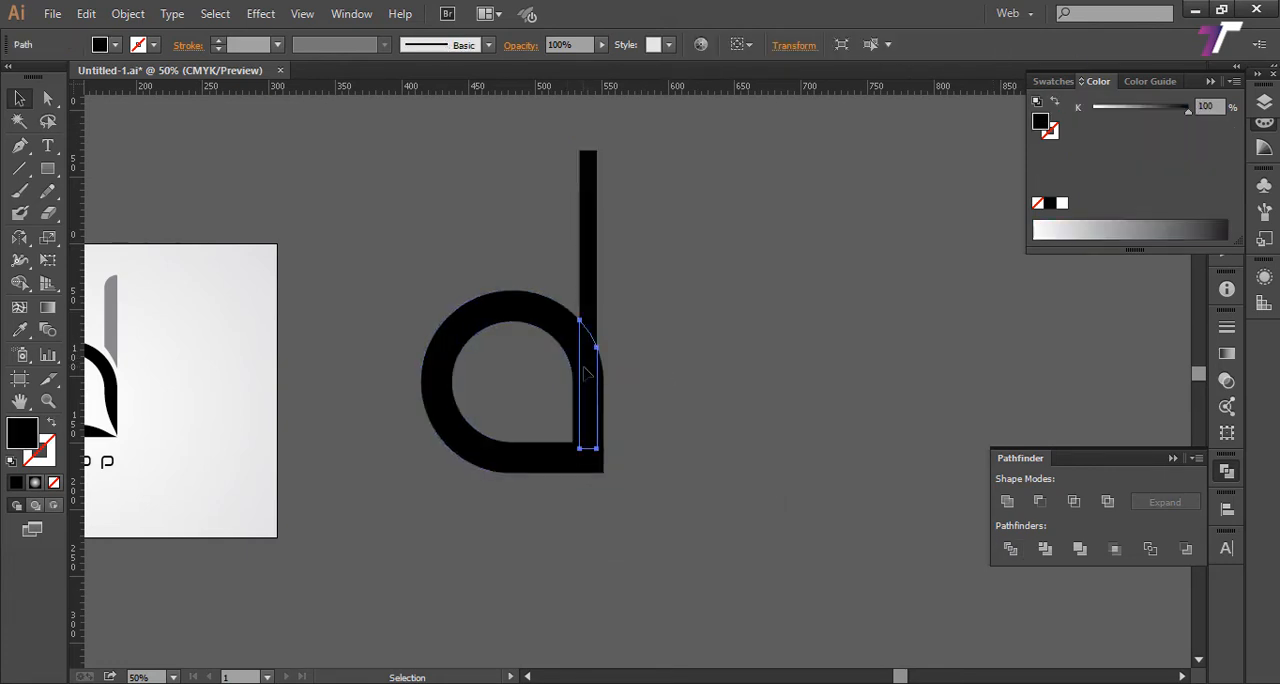
key("Delete")
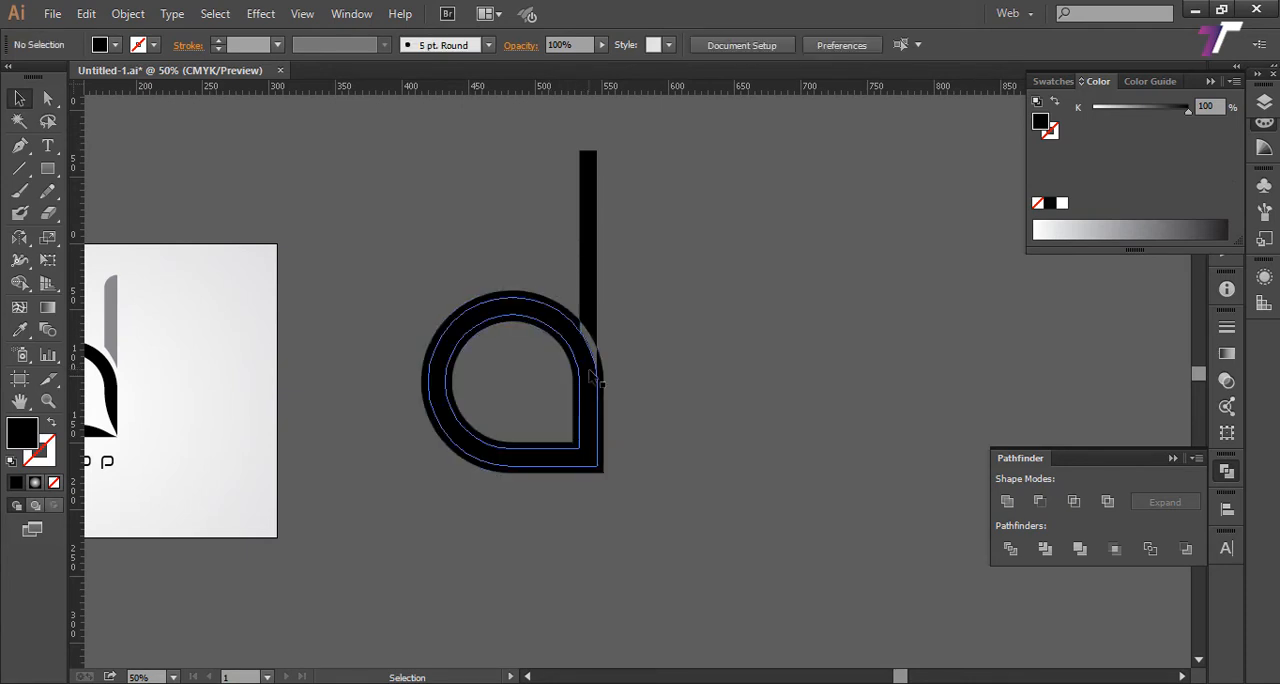
left_click(591, 372)
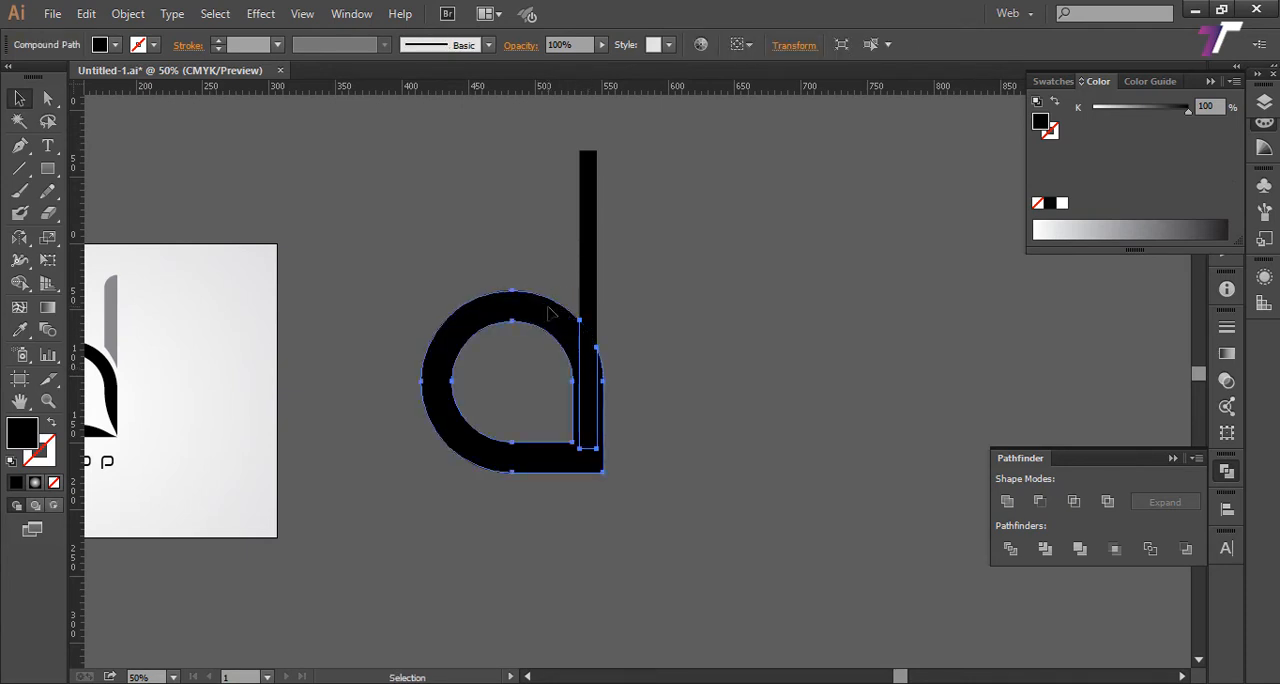
key("Delete")
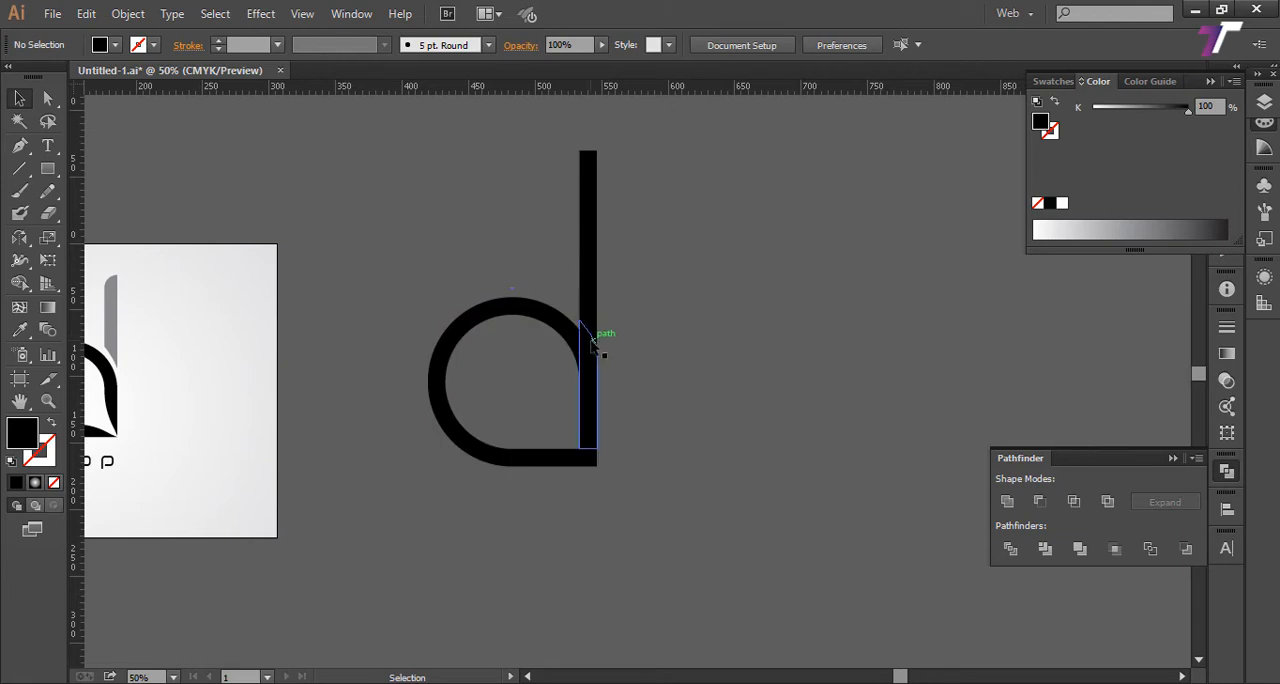
left_click(601, 347)
key("Delete")
Step: Delete the leftover unfilled path inside the drop ring, and select the remaining shapes to check for strays
left_click(568, 451)
left_click_drag(386, 249, 662, 520)
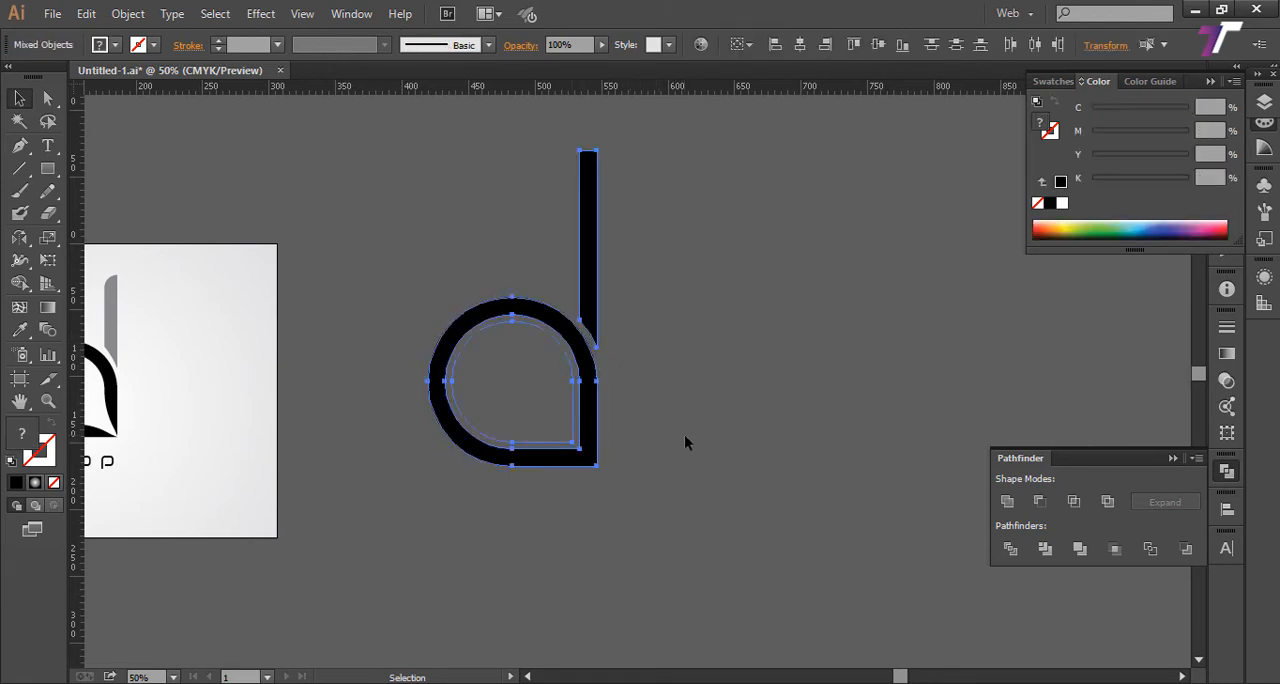
left_click(684, 434)
left_click(574, 420)
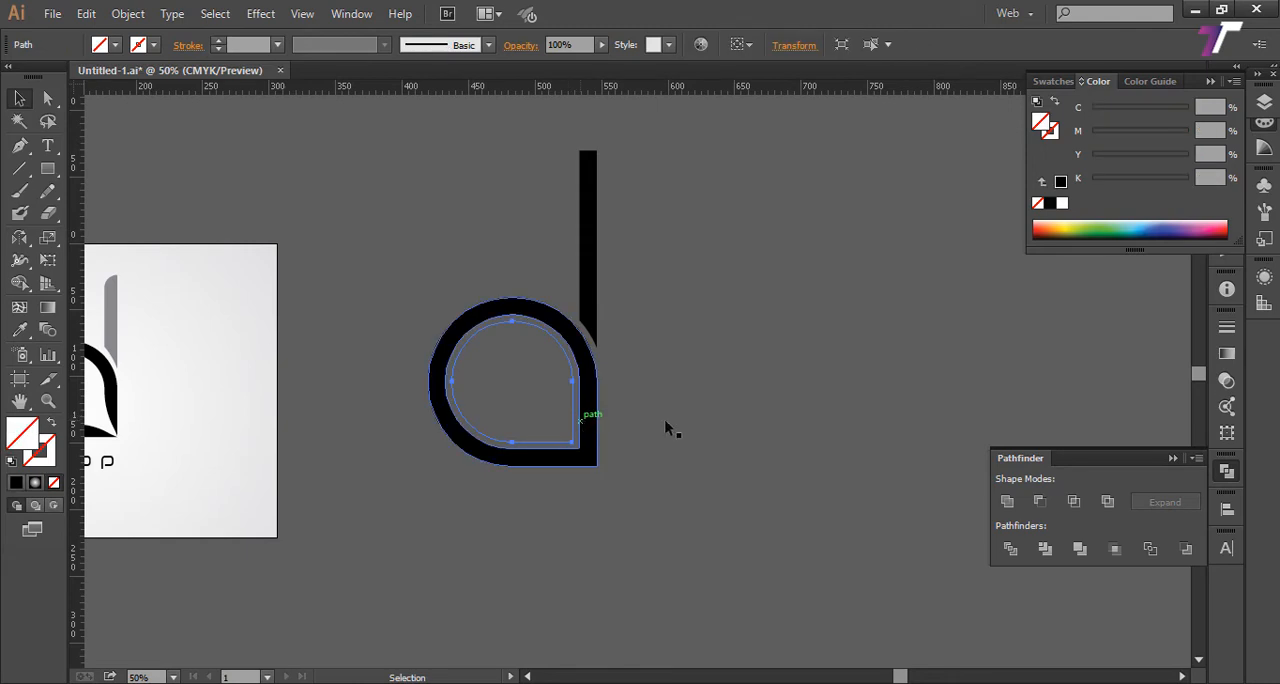
left_click(637, 427)
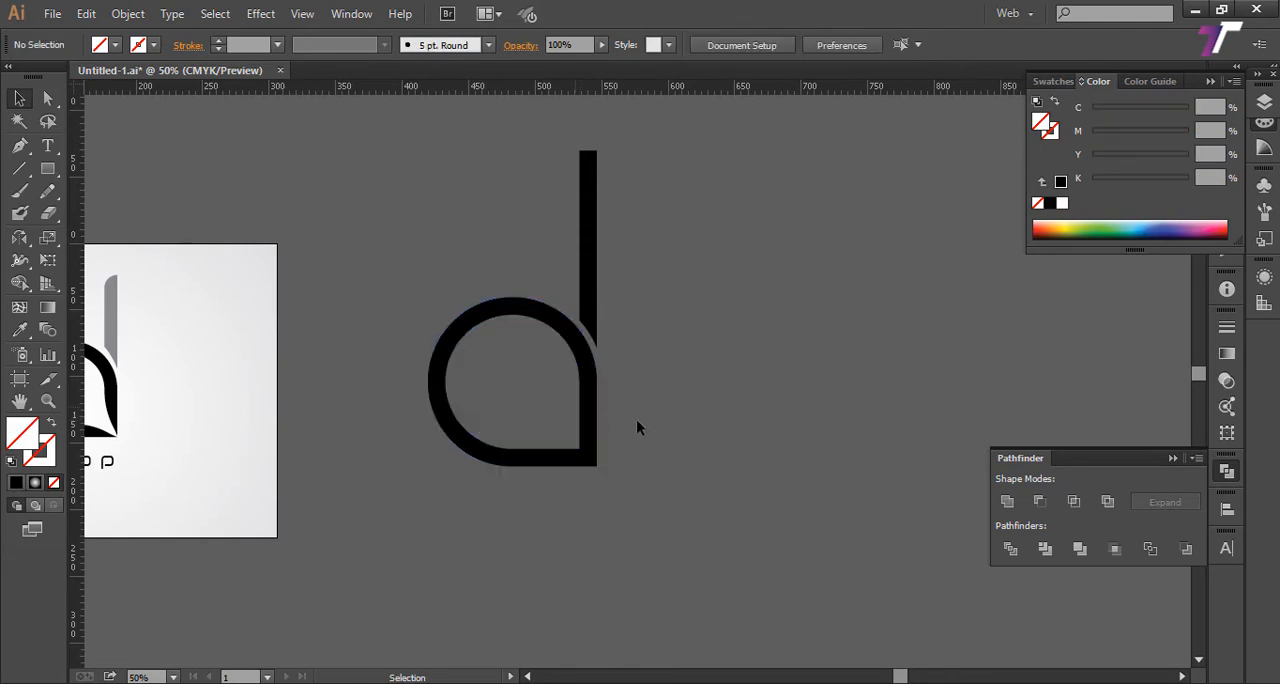
left_click_drag(631, 282, 578, 348)
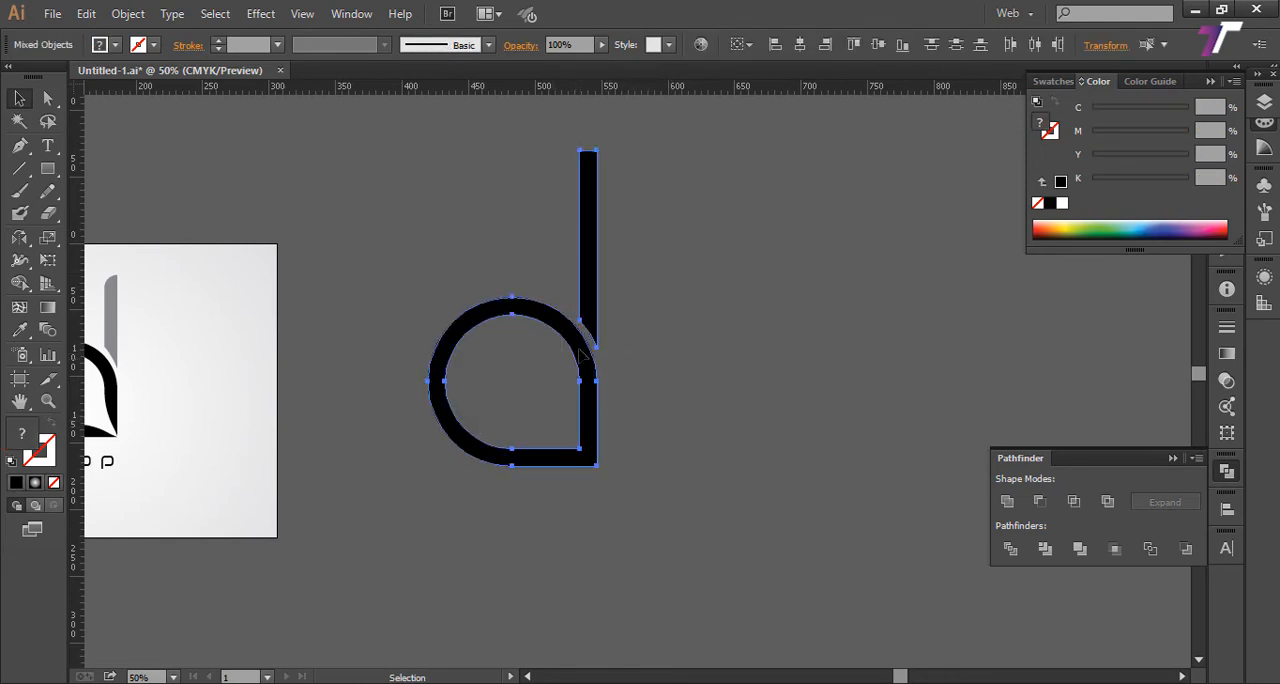
left_click(654, 206)
Step: Shorten the stem slightly from its upper end with Free Transform, keeping its curved lower tip in place
left_click_drag(711, 293, 722, 302)
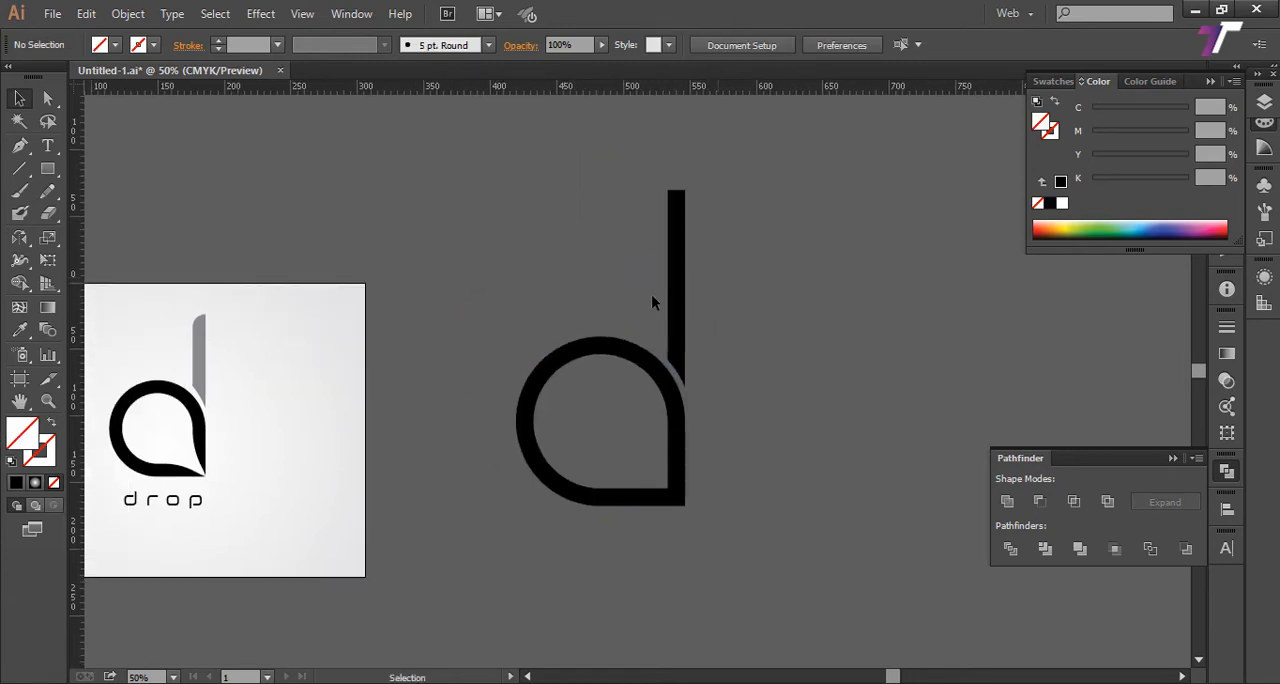
left_click(680, 246)
key("e")
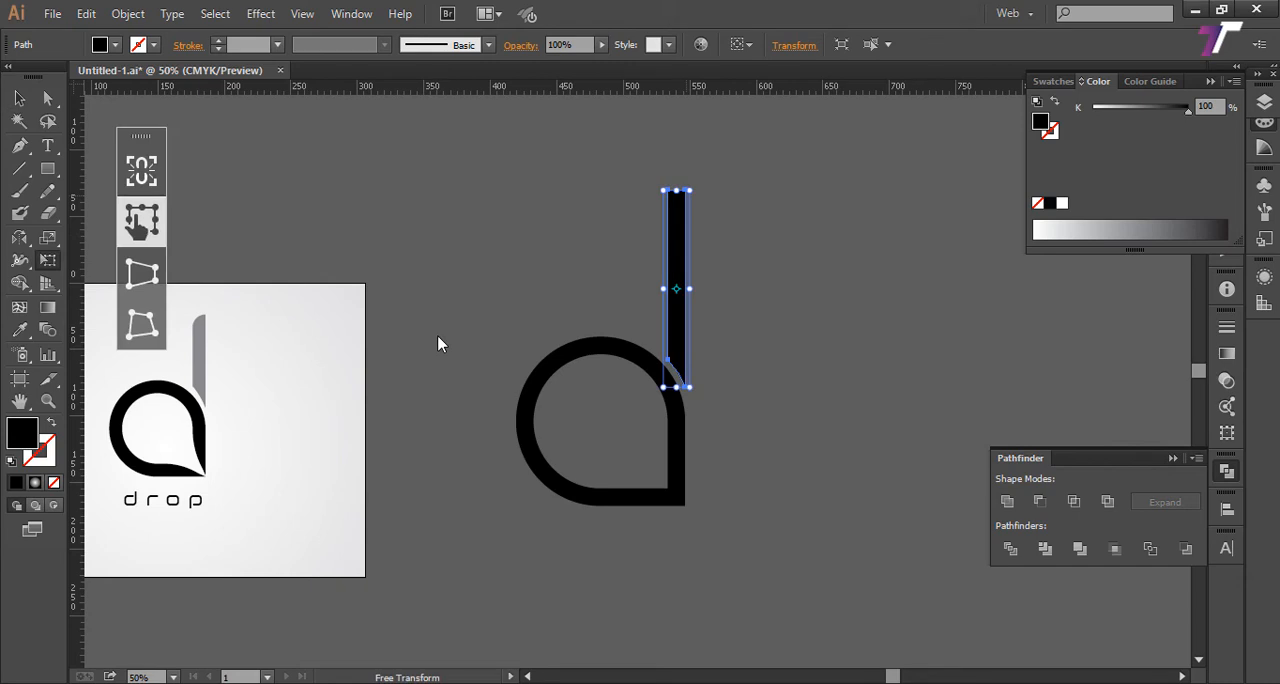
left_click_drag(676, 190, 676, 217)
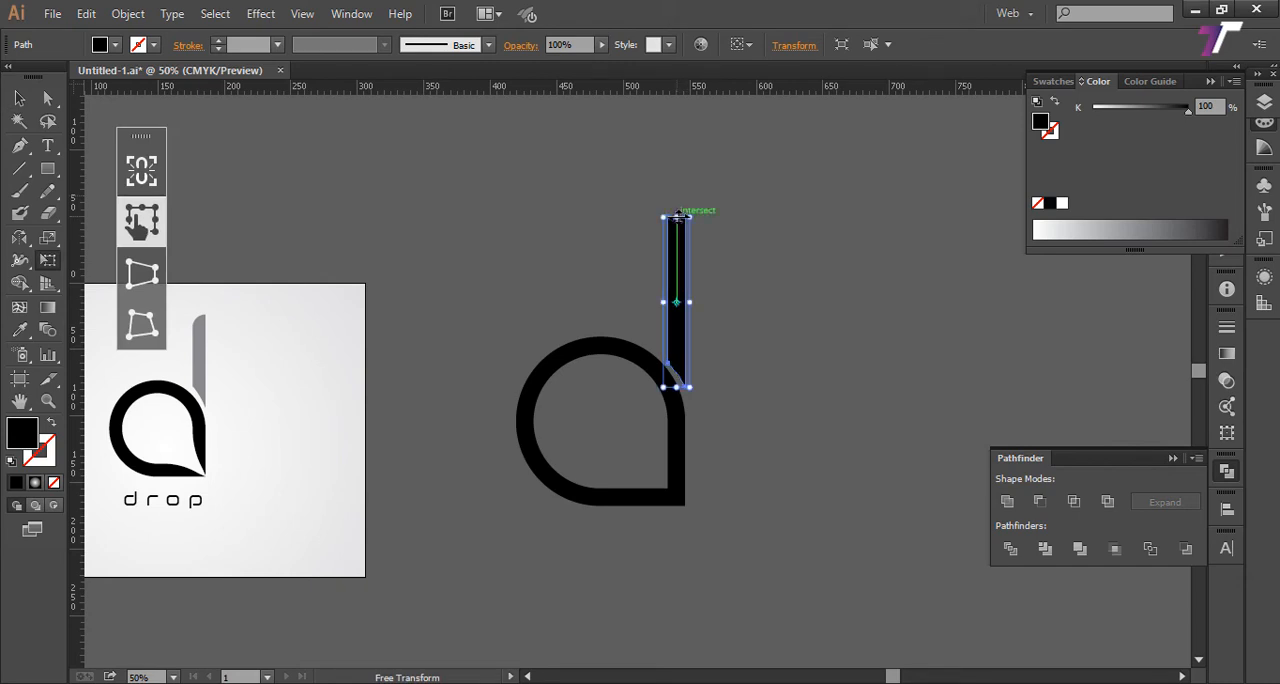
key("v")
key("space")
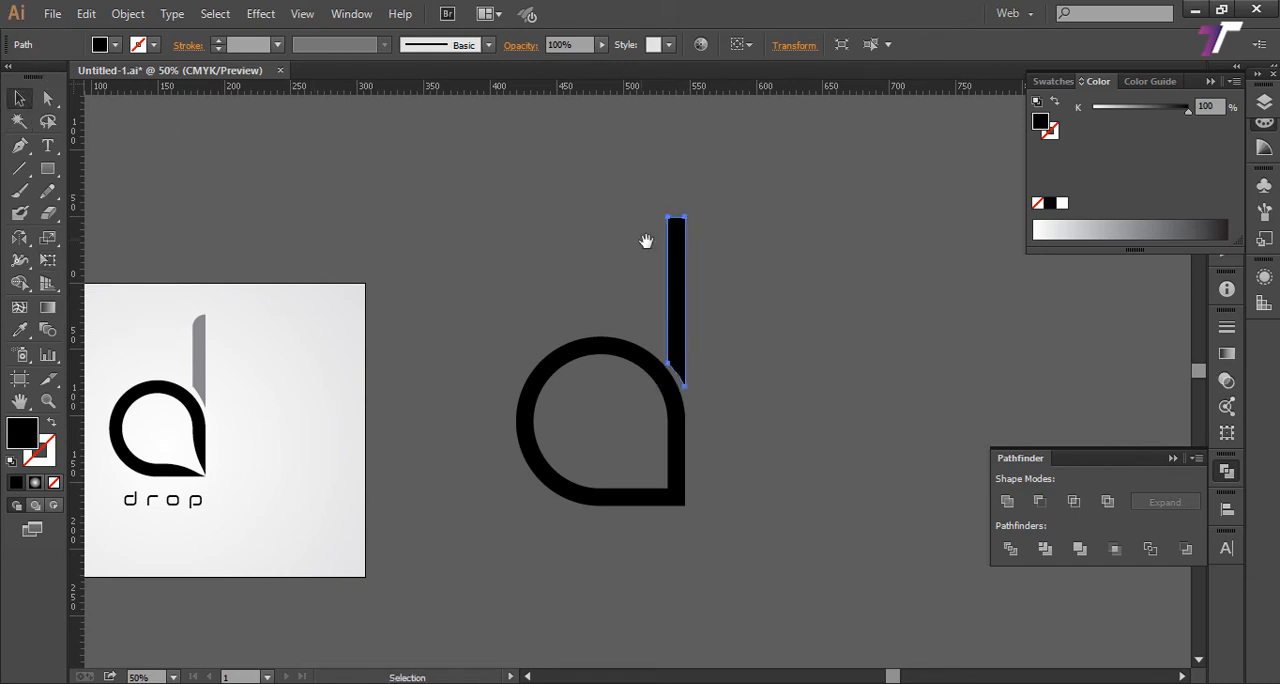
Step: Duplicate the stem straight down over the drop ring's right side, with its curved tip near the lower-right corner
left_click_drag(720, 275, 661, 332)
left_click(690, 219)
left_click(657, 234)
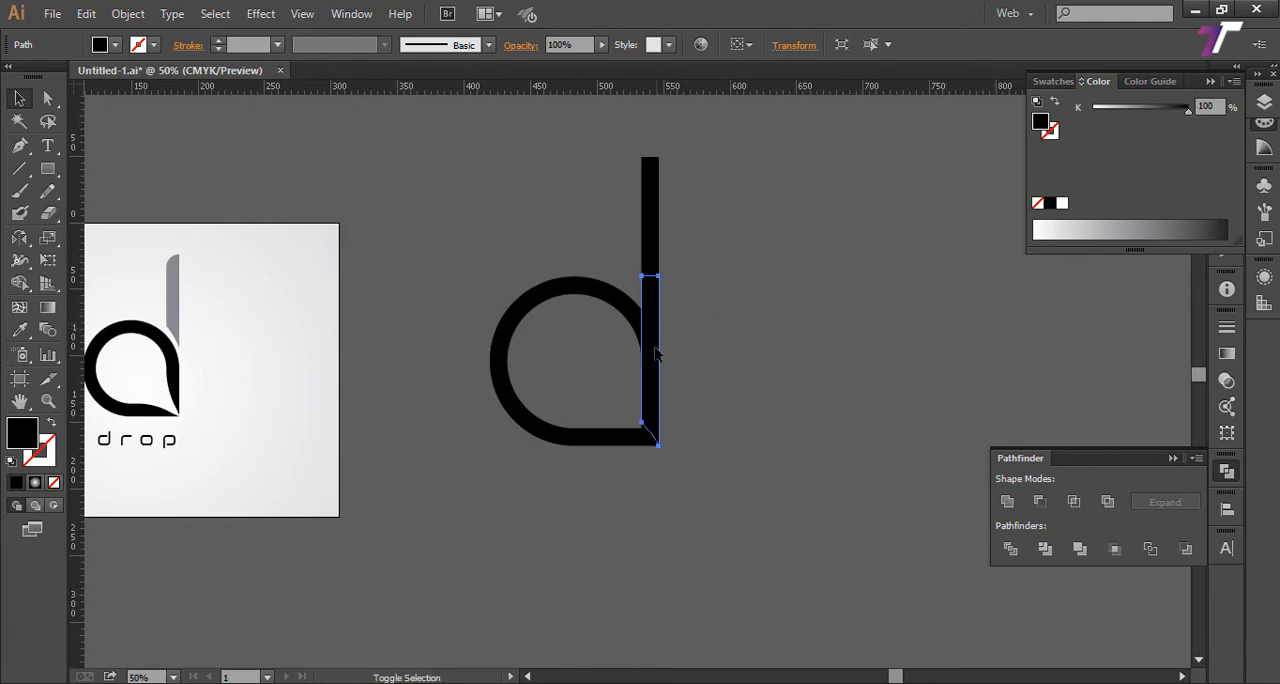
Step: Align the stem copy's pointed tip exactly with the drop ring's outer lower-right corner
key("z")
left_click_drag(631, 425, 712, 498)
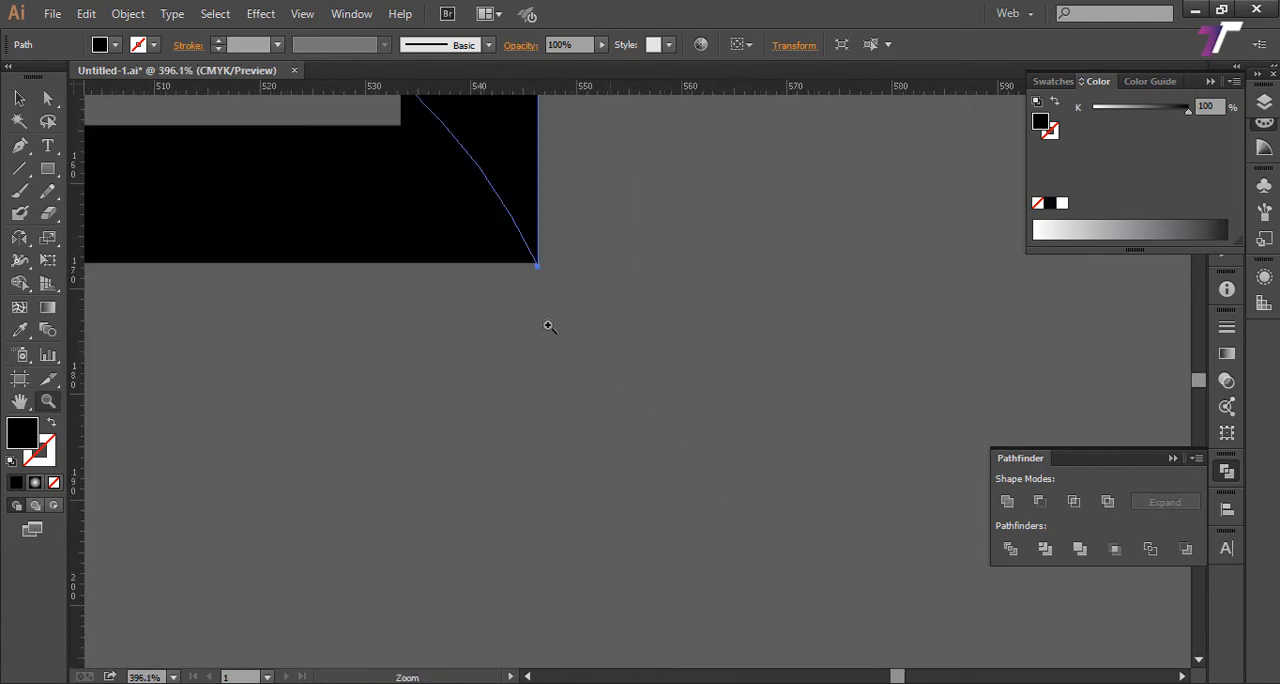
key("space")
left_click_drag(538, 264, 604, 340)
key("v")
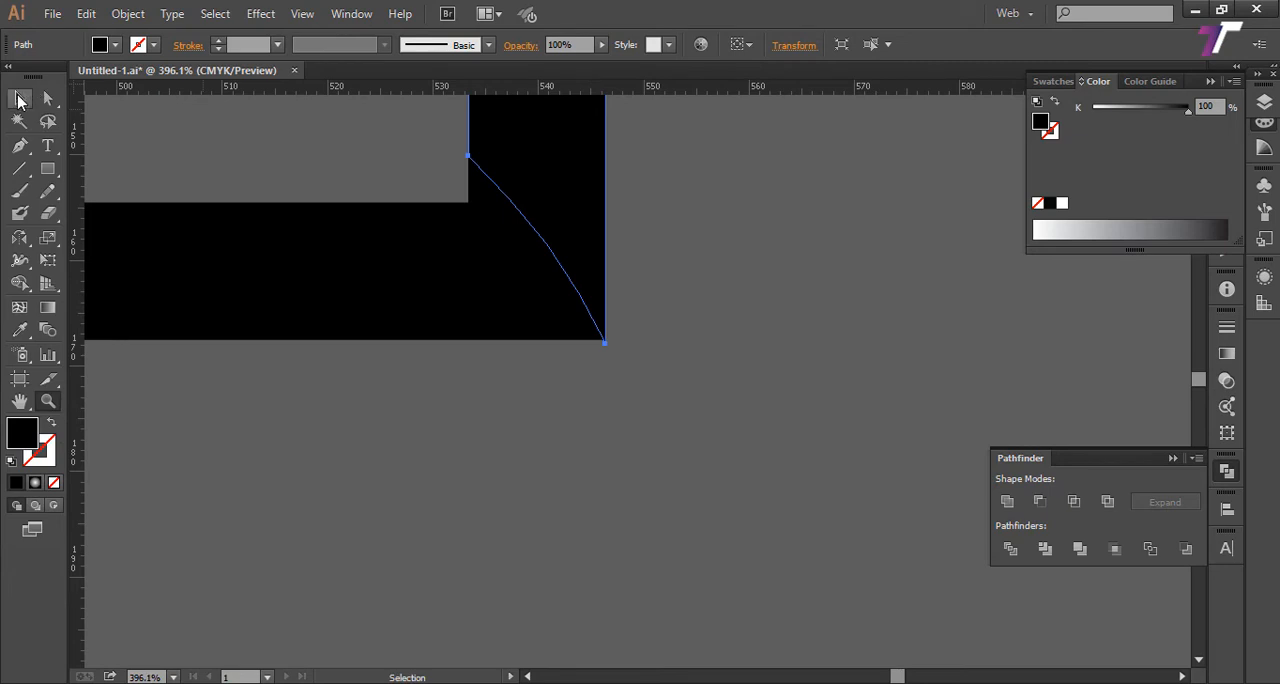
left_click_drag(603, 203, 603, 197)
key("space")
left_click_drag(700, 257, 830, 279)
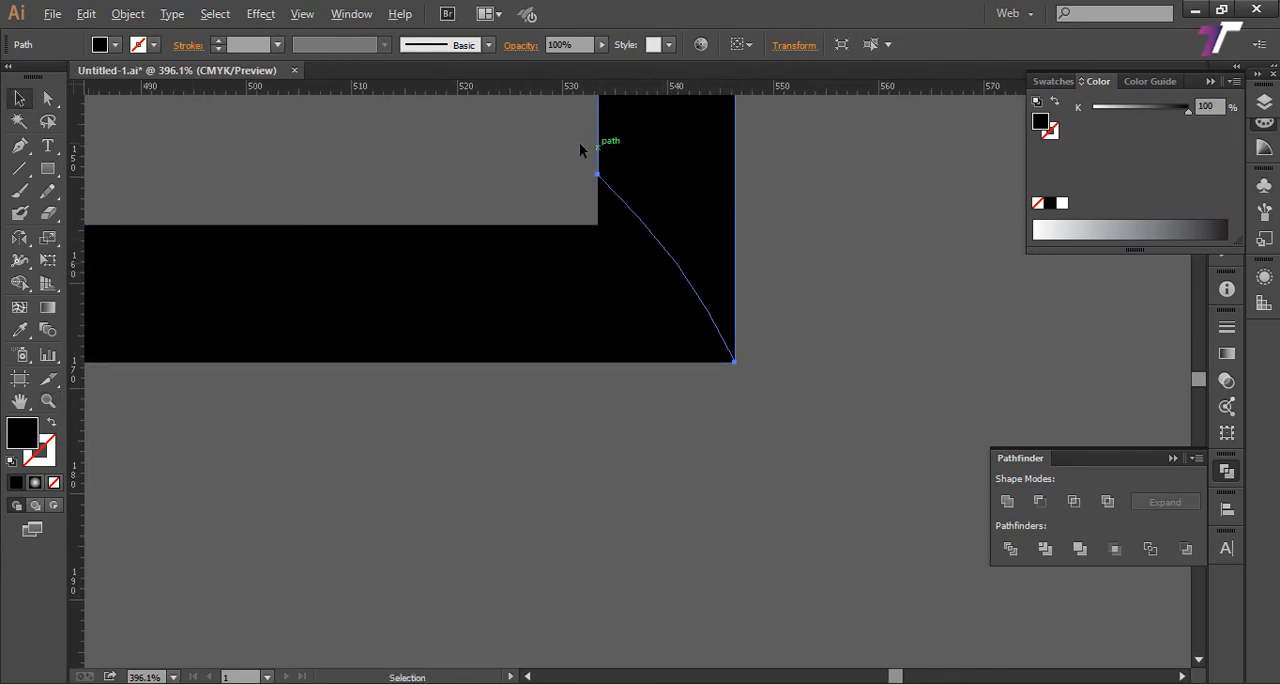
Step: Duplicate the aligned stem copy into the empty space to the right of the drop ring
key("alt")
key("ctrl")
key("ctrl+minus")
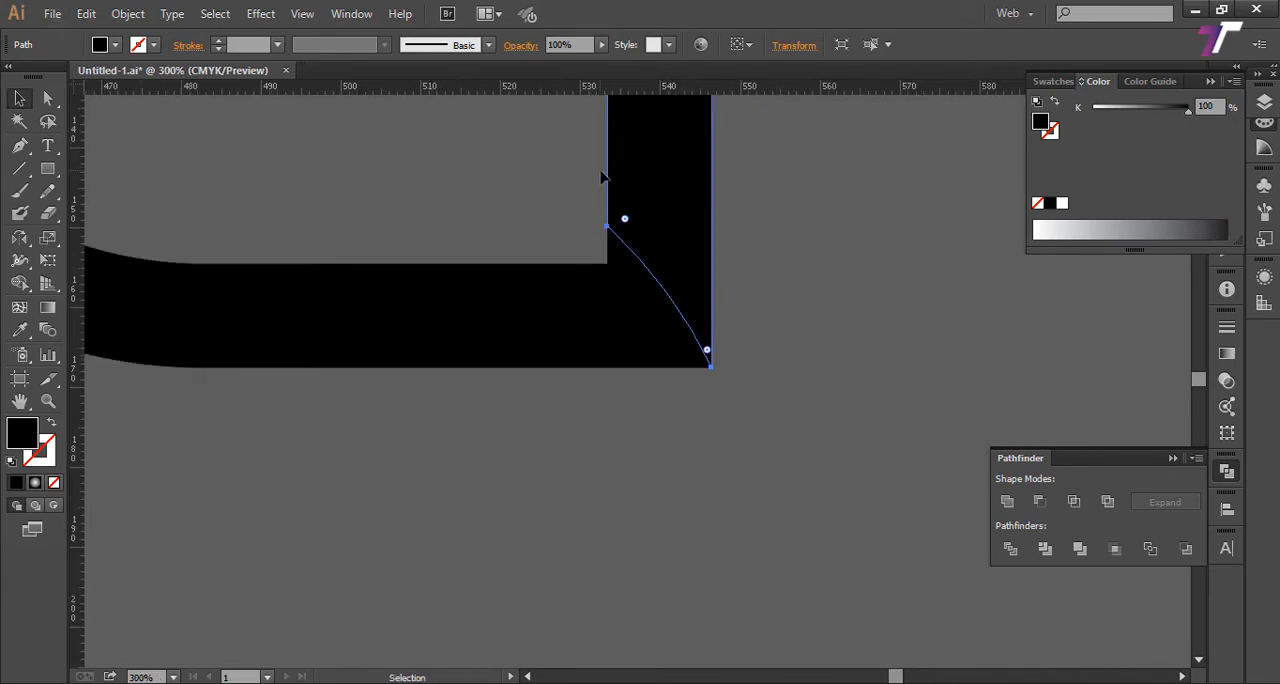
key("space")
left_click_drag(605, 227, 577, 265)
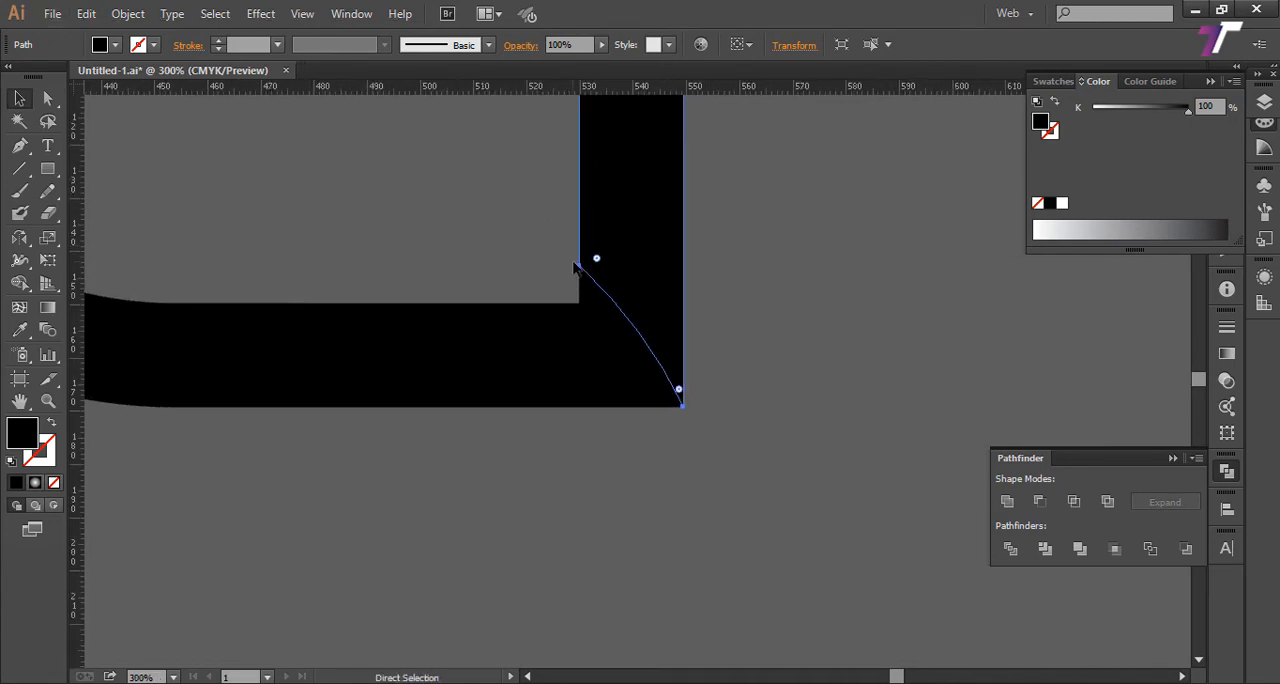
key("ctrl+minus")
key("ctrl+minus")
left_click_drag(674, 252, 612, 336)
Step: Rotate the new duplicate to horizontal and reflect it across the vertical axis
key("r")
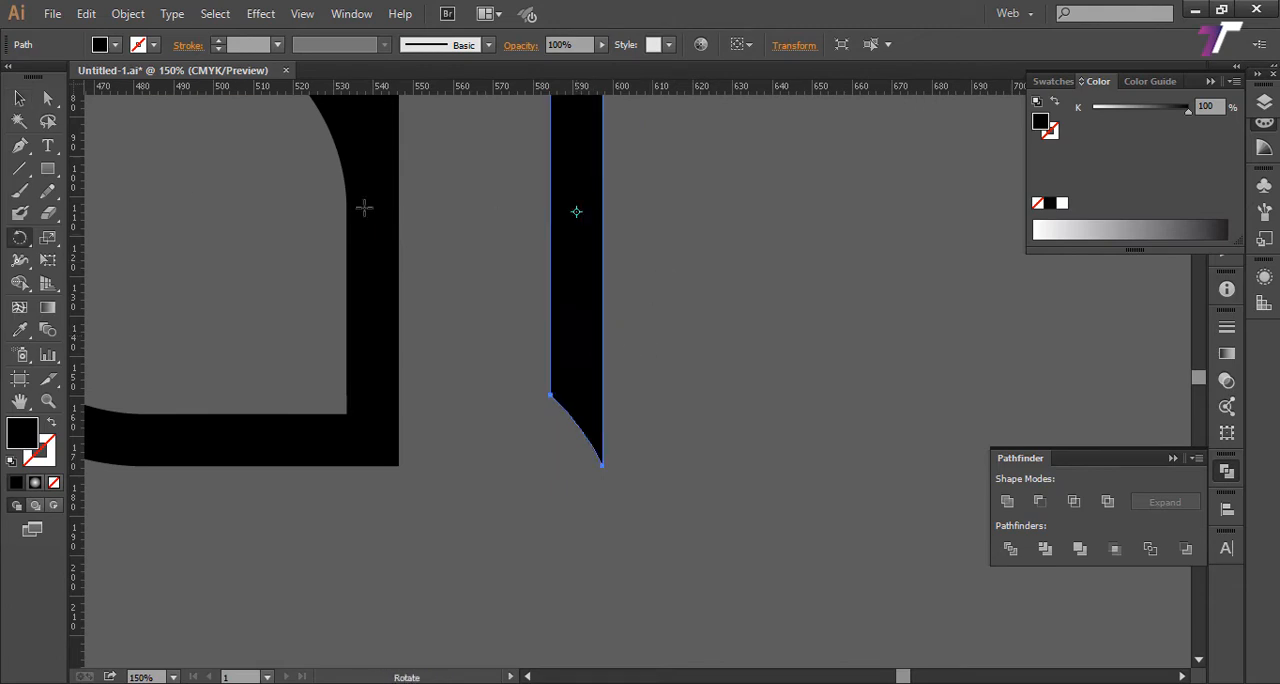
left_click_drag(17, 238, 60, 238)
left_click_drag(745, 298, 552, 447)
left_click_drag(22, 238, 125, 258)
key("Return")
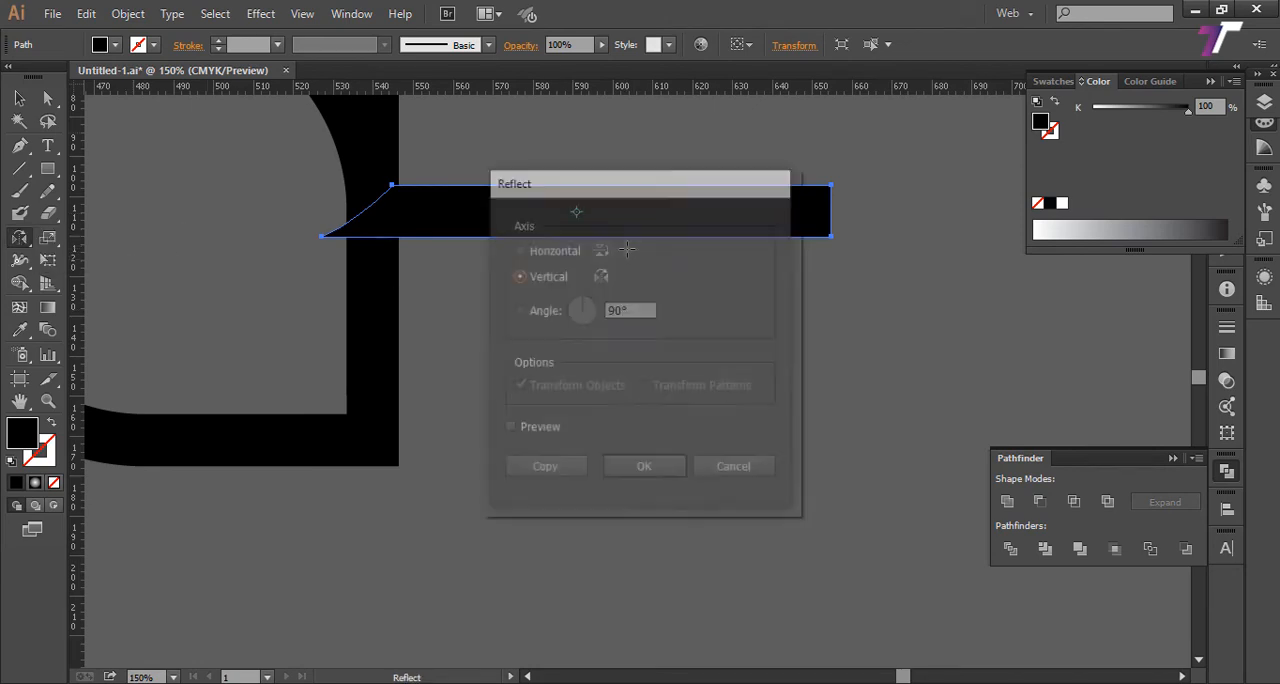
left_click(633, 472)
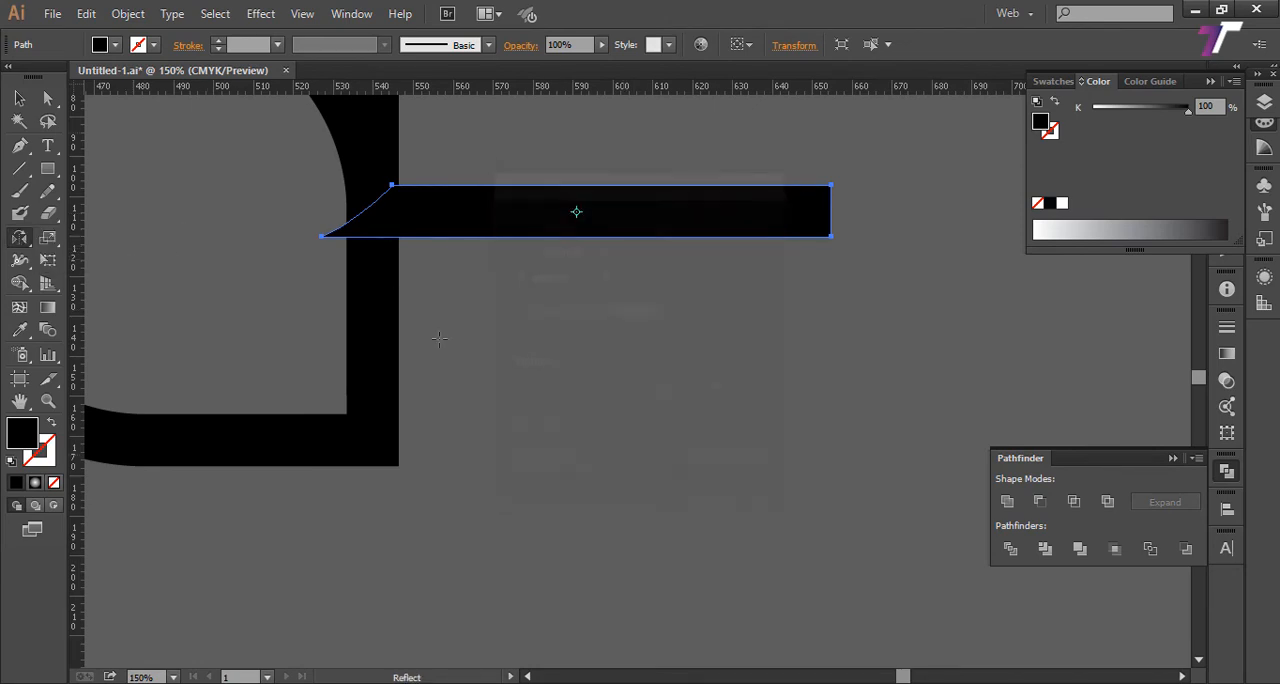
Step: Place the horizontal piece along the ring's bottom edge with its tip on the lower-right corner, and check the alignment in Outline view
key("v")
mouse_move(600, 215)
left_mouse_down()
mouse_move(292, 341)
mouse_move(225, 443)
left_mouse_up()
key("space")
mouse_move(391, 427)
left_mouse_down()
mouse_move(614, 397)
mouse_move(523, 405)
mouse_move(581, 445)
left_mouse_up()
key("ctrl+y")
left_click(696, 476)
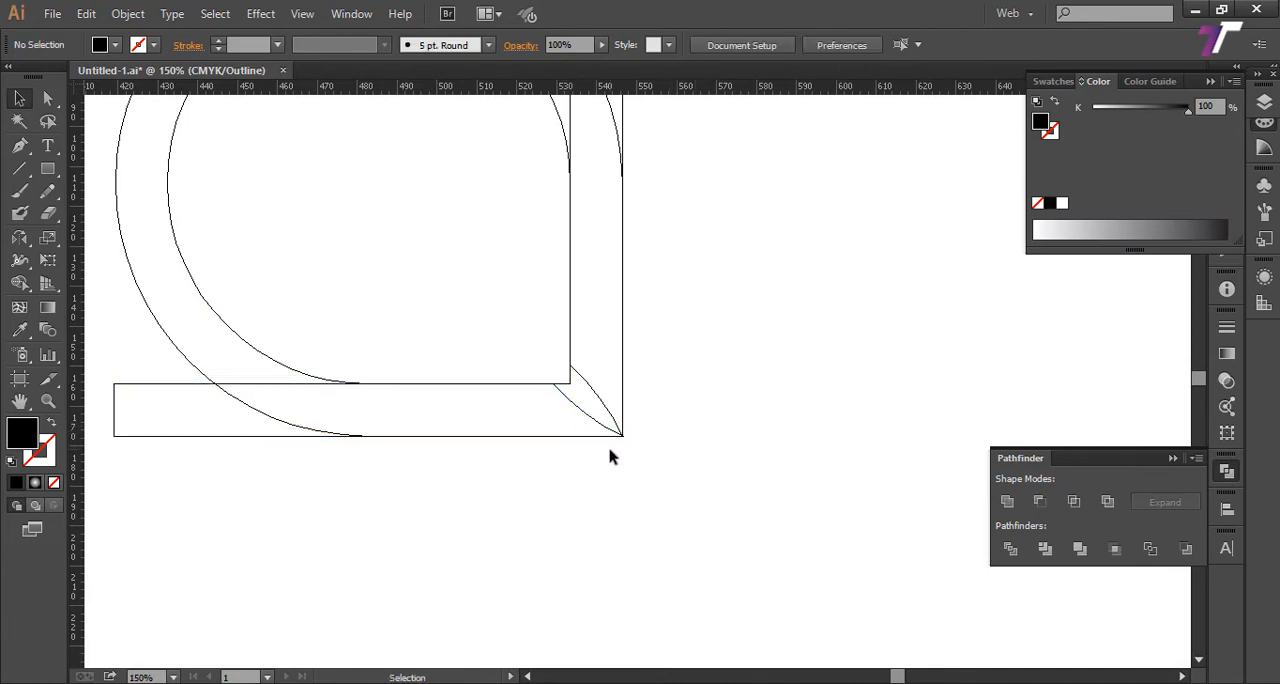
scroll(612, 448, "up", 6)
left_click_drag(704, 360, 692, 362)
key("ctrl+y")
Step: Divide the drop ring with the horizontal and vertical pieces using Pathfinder Divide, and ungroup the result
key("ctrl+0")
left_click(200, 516)
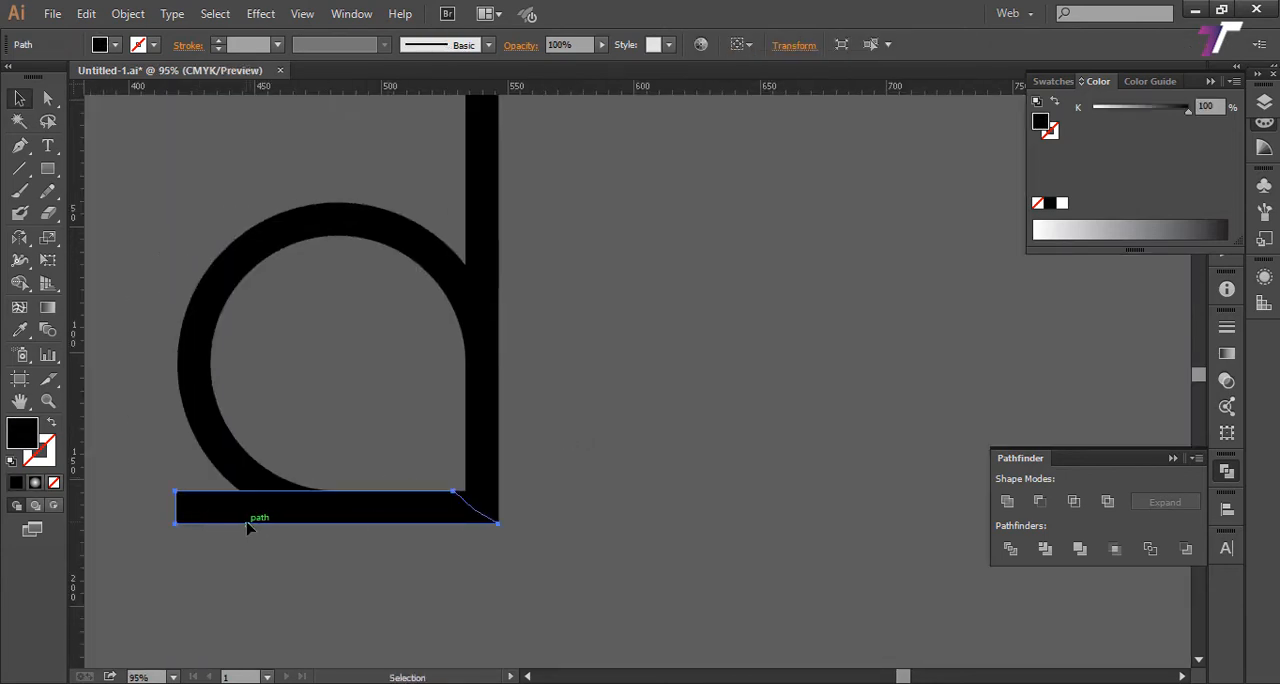
left_click(490, 452, "shift")
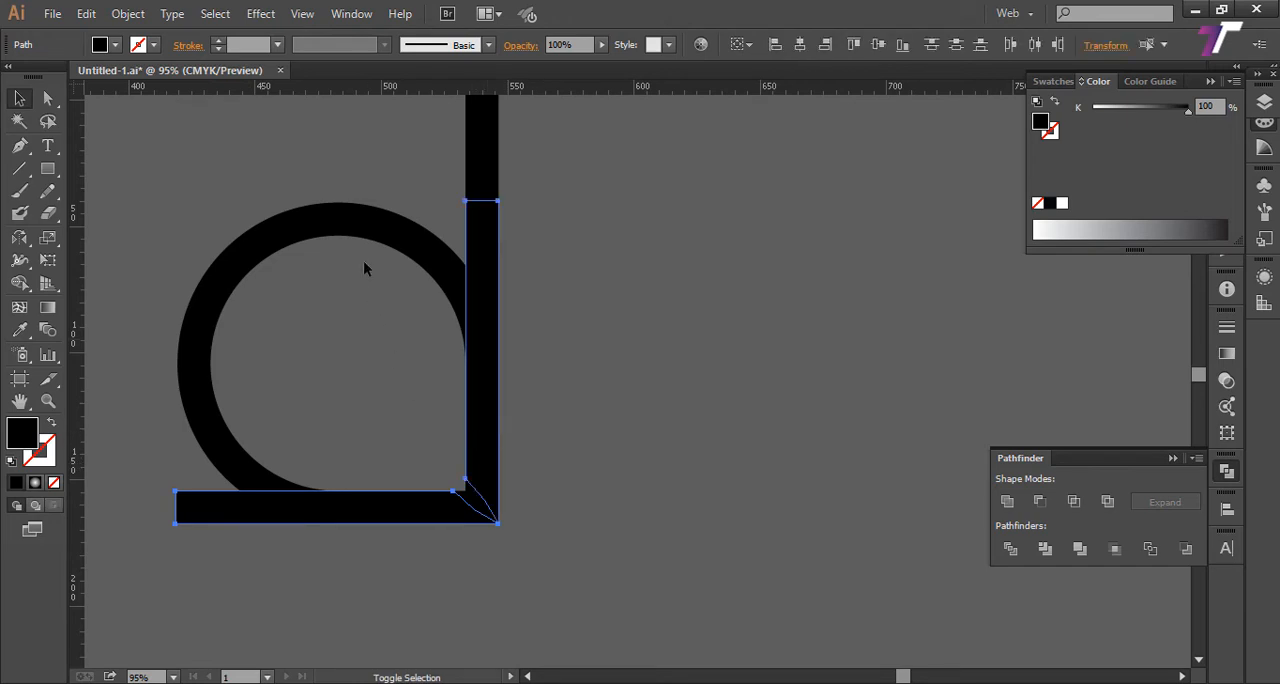
left_click(368, 235, "shift")
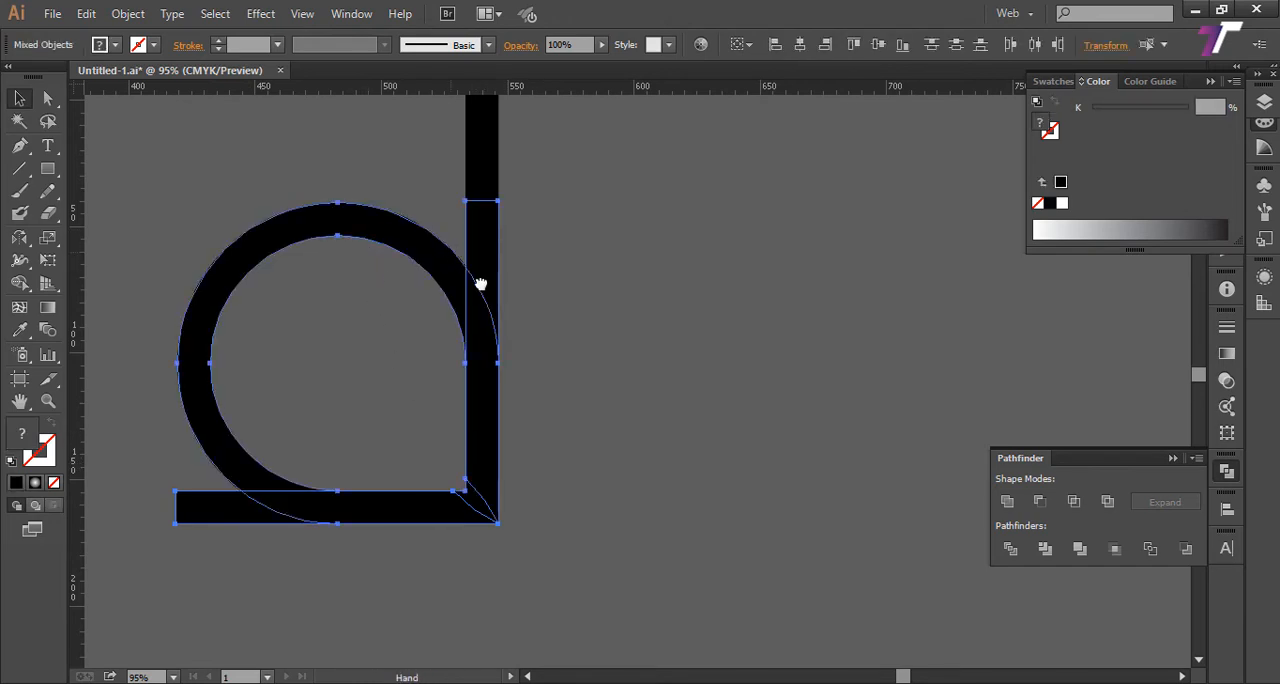
left_click_drag(480, 284, 577, 380)
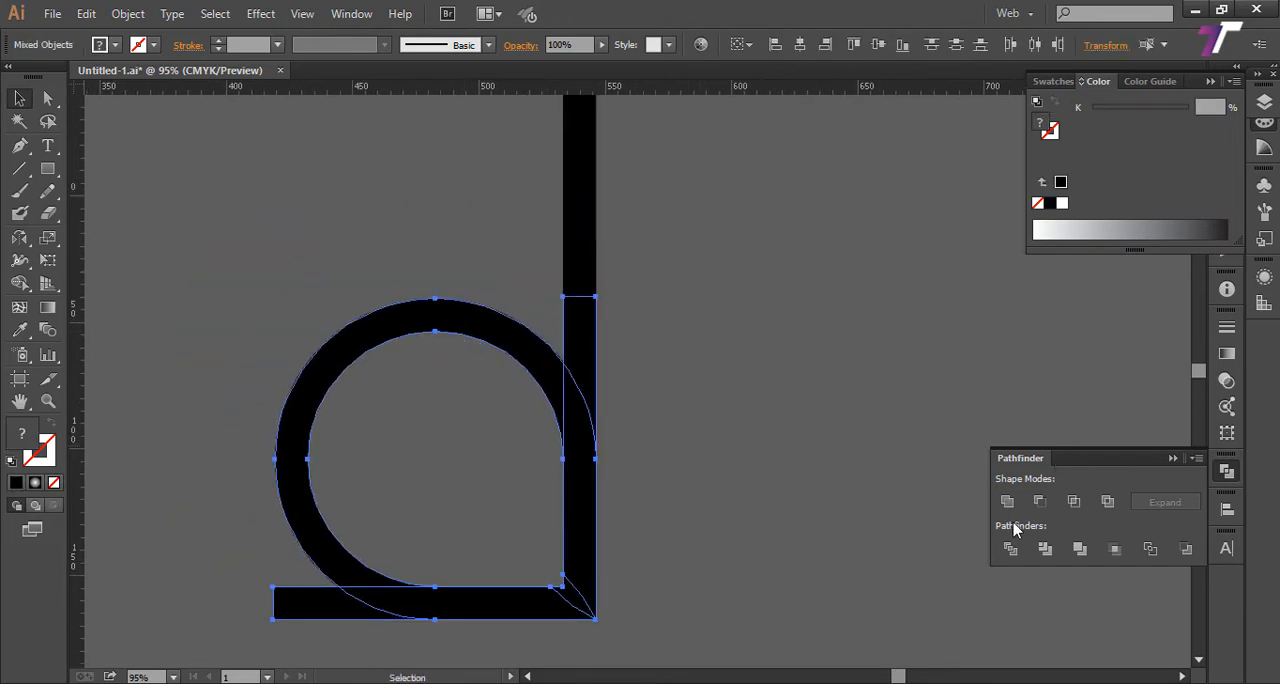
left_click(1010, 548)
left_click(616, 372)
left_click(577, 349)
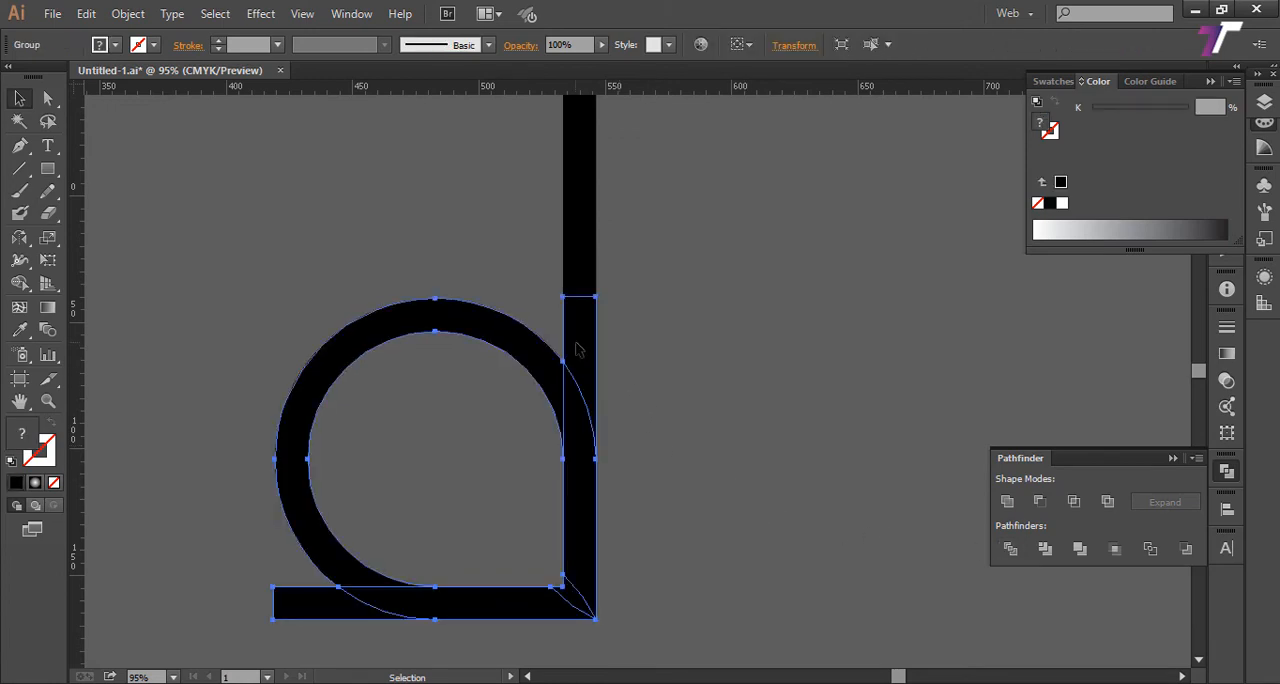
right_click(577, 349)
left_click(630, 449)
Step: Delete the piece ends overhanging the ring's upper right and lower left, plus the curved sliver at its lower-right corner
left_click(683, 331)
left_click_drag(586, 343, 713, 412)
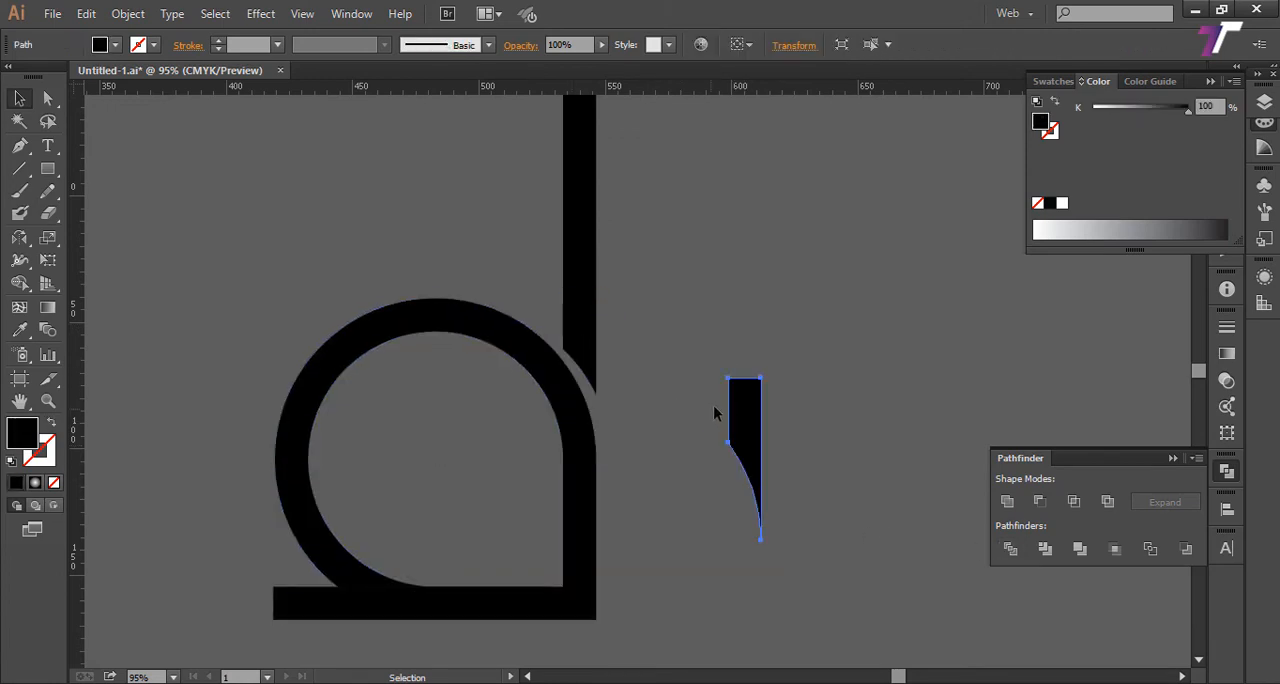
key("Delete")
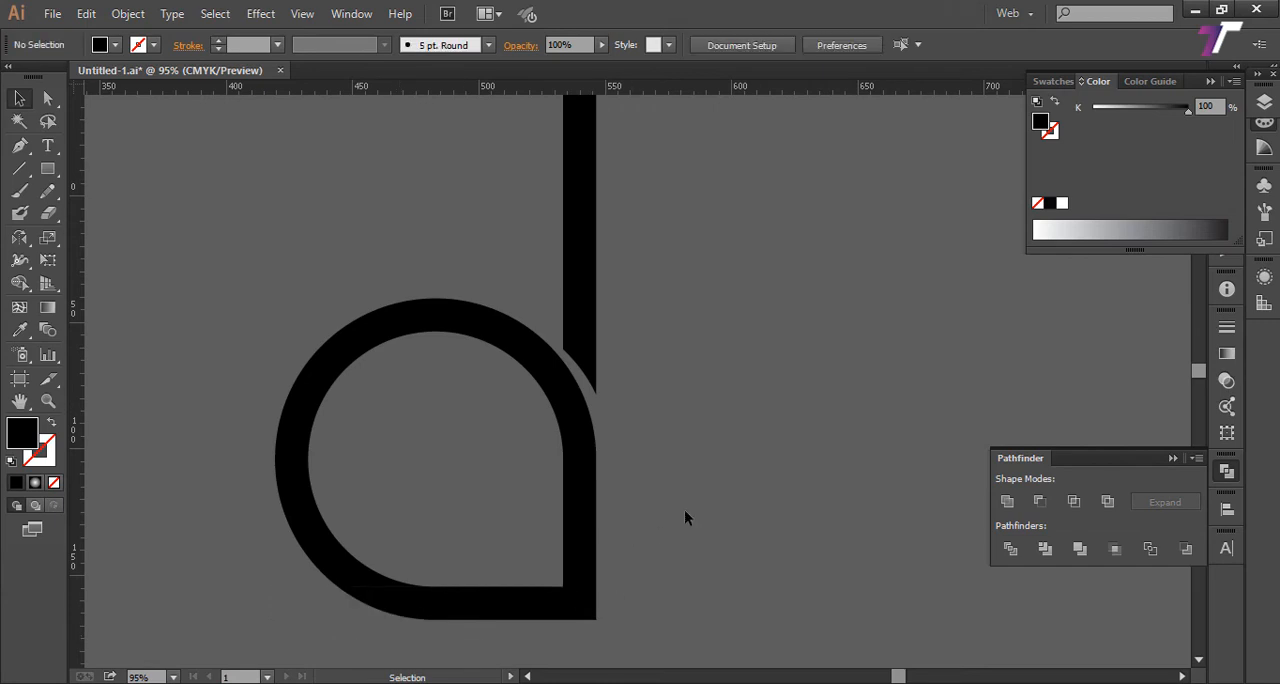
left_click(578, 605)
key("Delete")
Step: Select all the remaining pieces of the drop ring and merge them into one shape with Pathfinder Unite
left_click_drag(538, 392, 517, 440)
key("ctrl+z")
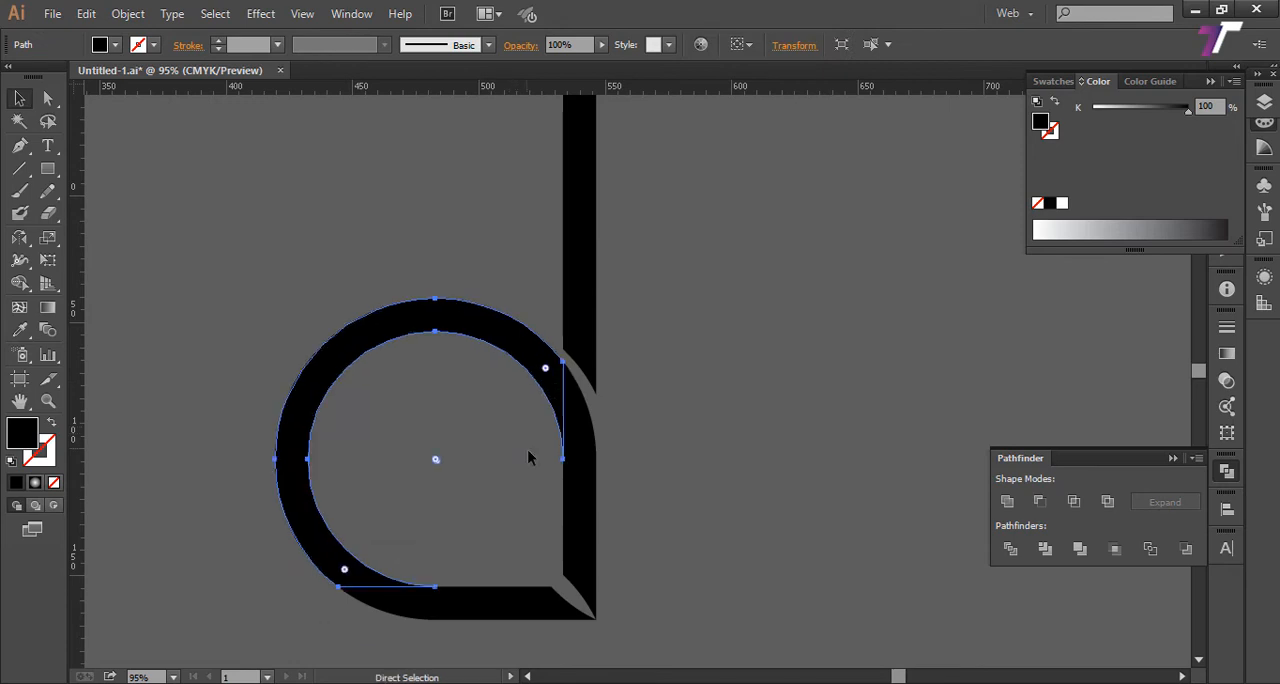
left_click(594, 503, "shift")
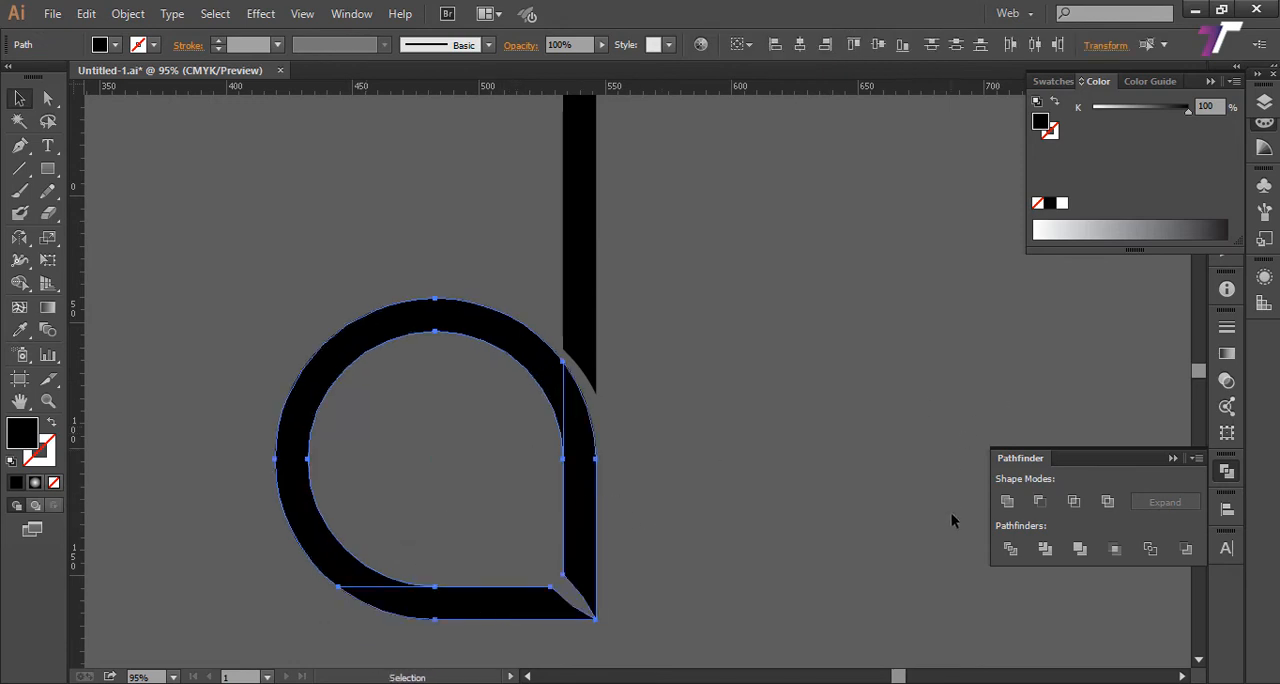
left_click(1008, 502)
left_click(734, 456)
Step: Round the stem's top-left corner with a 13 mm corner radius
key("z")
left_click(655, 388, "alt")
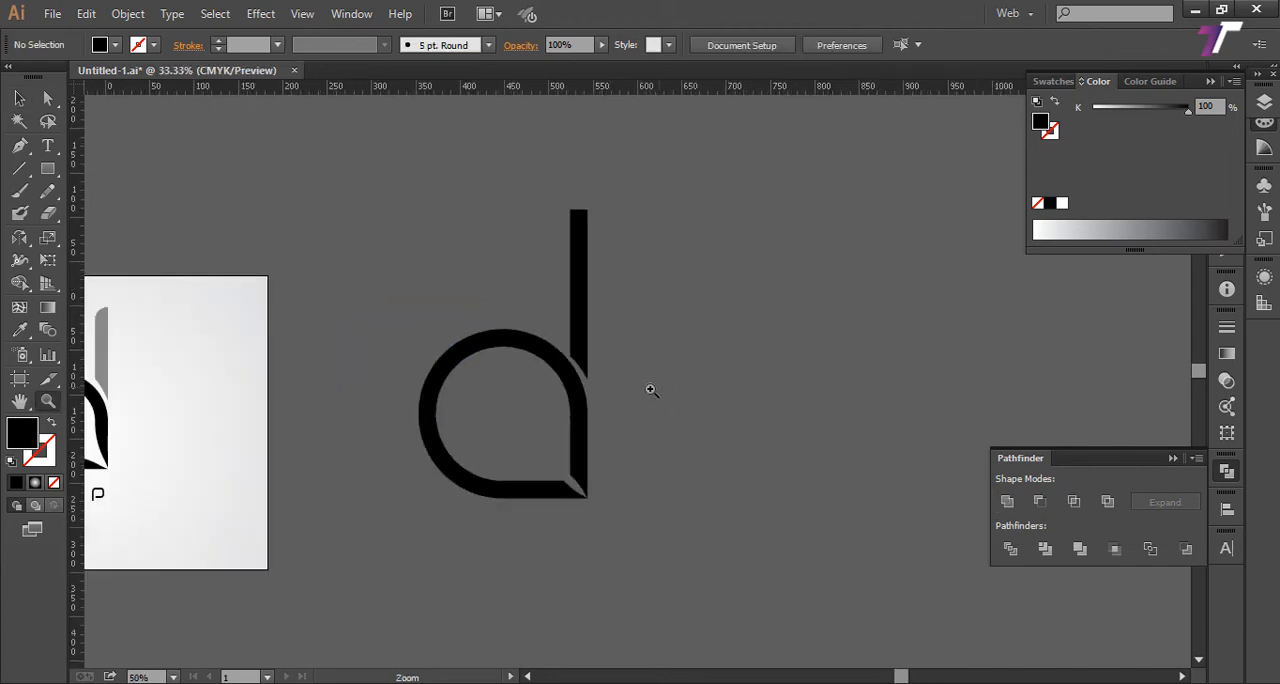
left_click(651, 390, "alt")
left_click_drag(450, 251, 732, 540)
left_click_drag(636, 377, 627, 433)
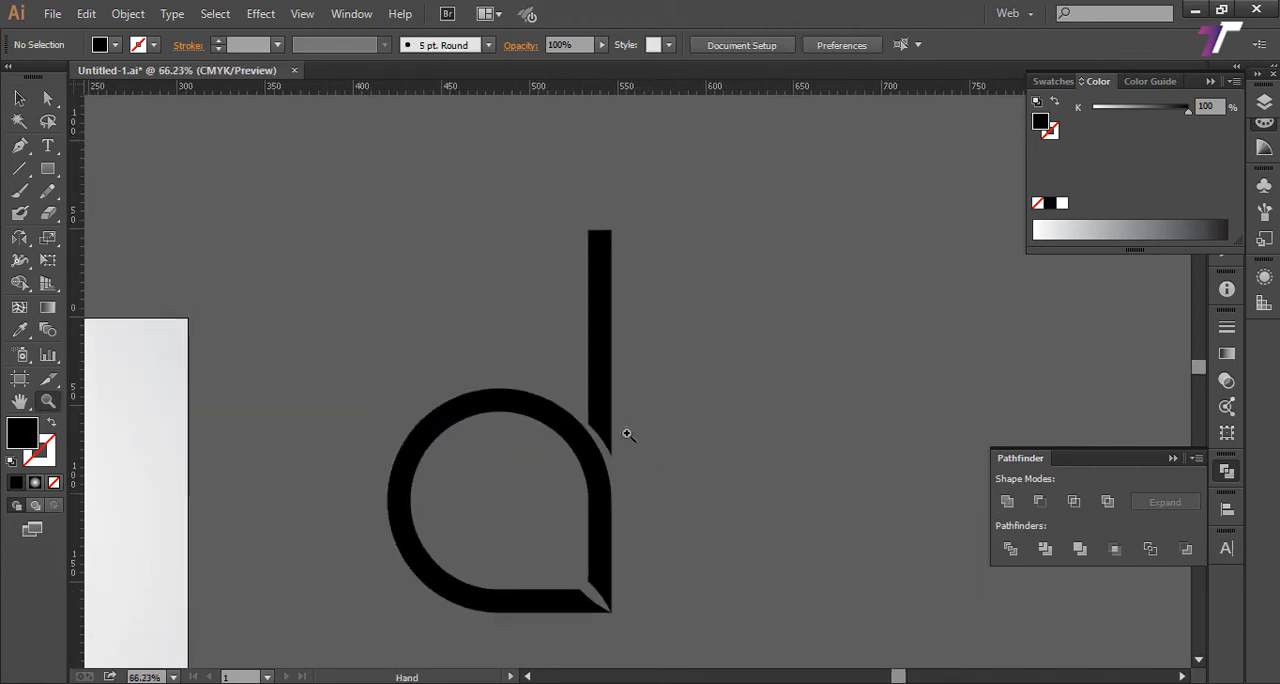
left_click(19, 98)
left_click(600, 300)
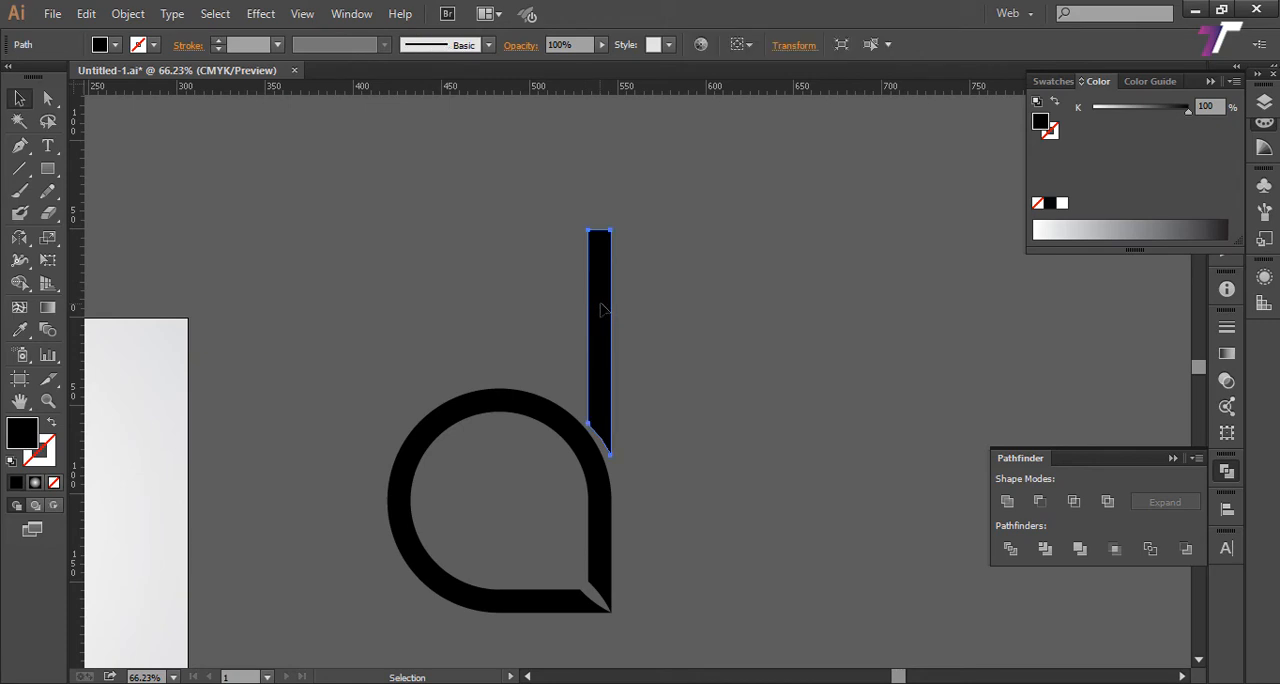
key("a")
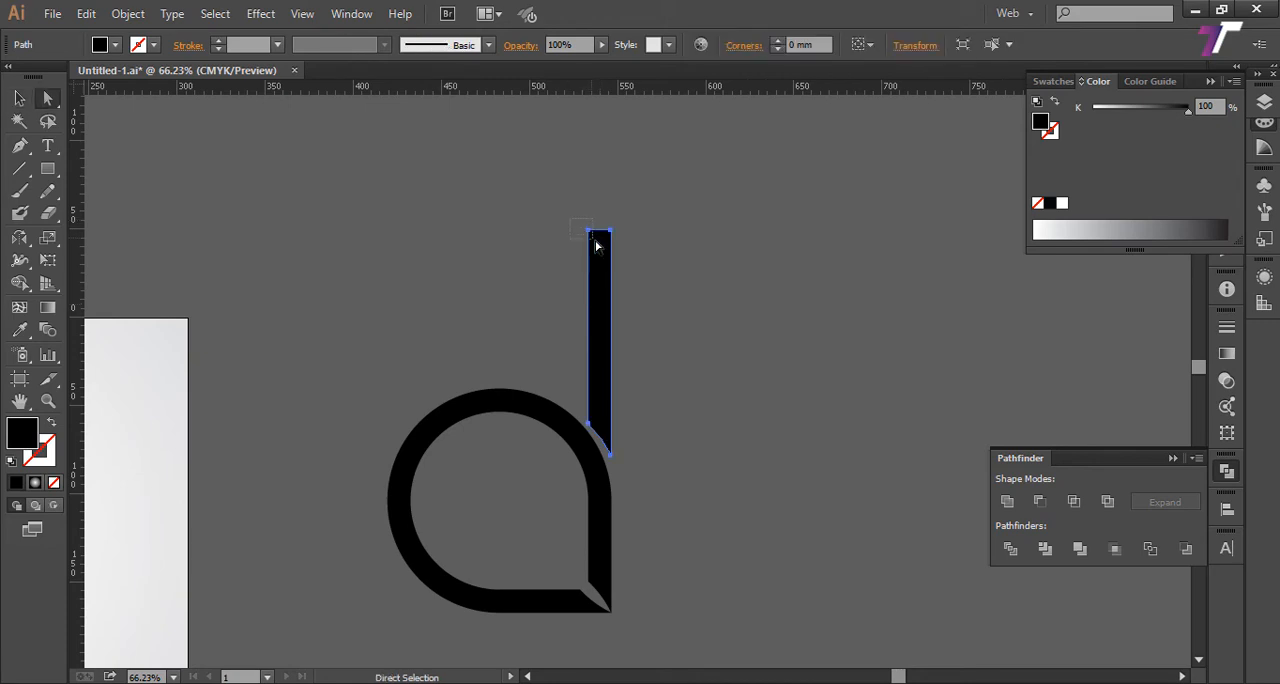
left_click_drag(595, 240, 656, 400)
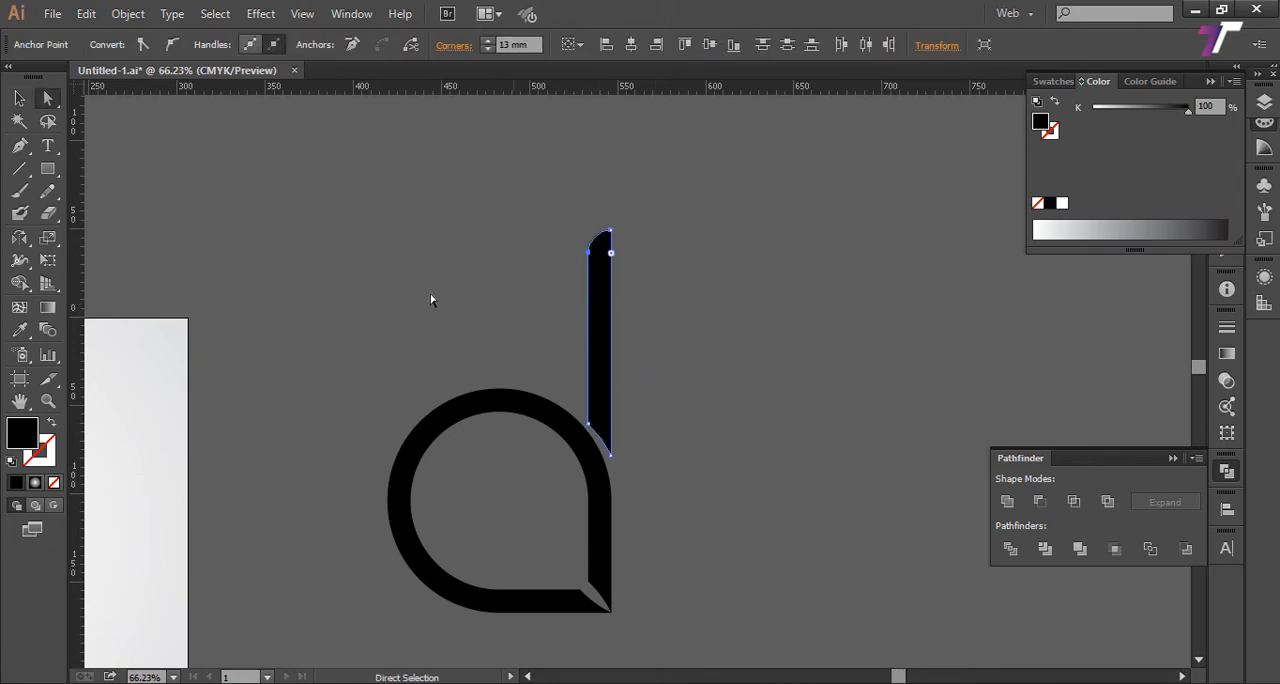
left_click(22, 101)
left_click(494, 229)
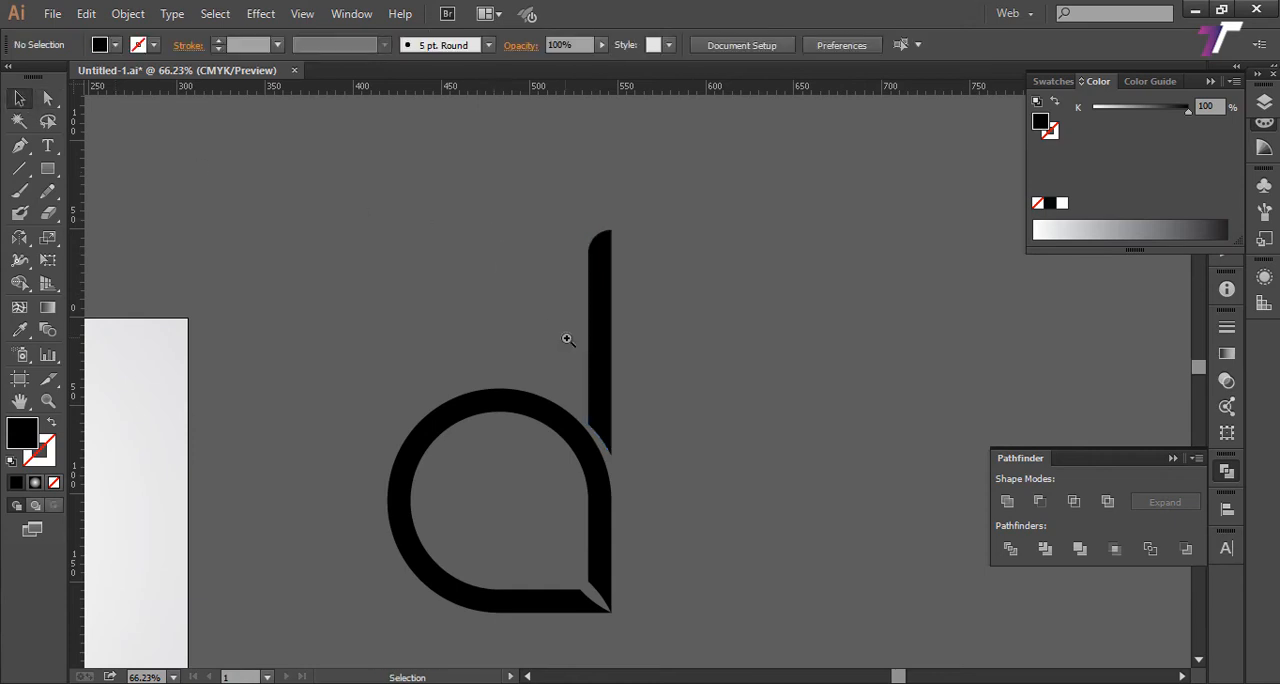
Step: Examine the curved notch at the drop's lower-right corner up close and in relation to the whole ring
key("z")
left_click(566, 337, "alt")
left_click_drag(511, 310, 438, 292)
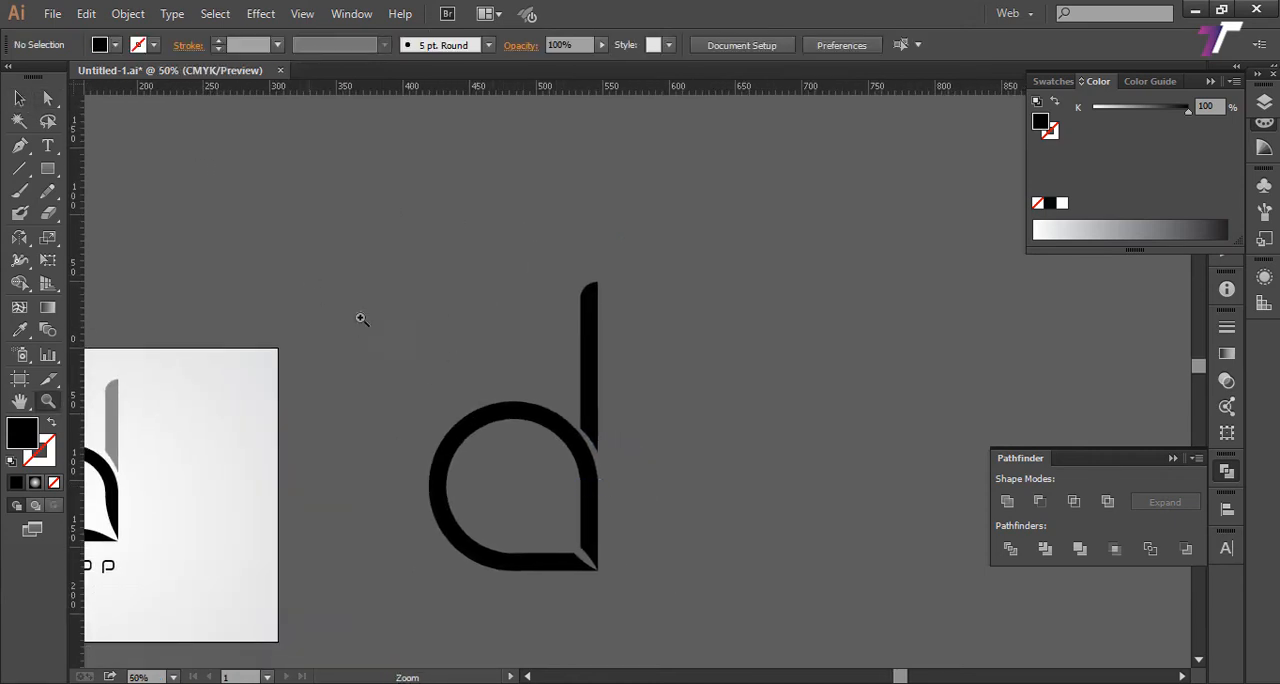
left_click_drag(312, 277, 697, 611)
left_click_drag(640, 506, 531, 439)
left_click_drag(620, 473, 714, 563)
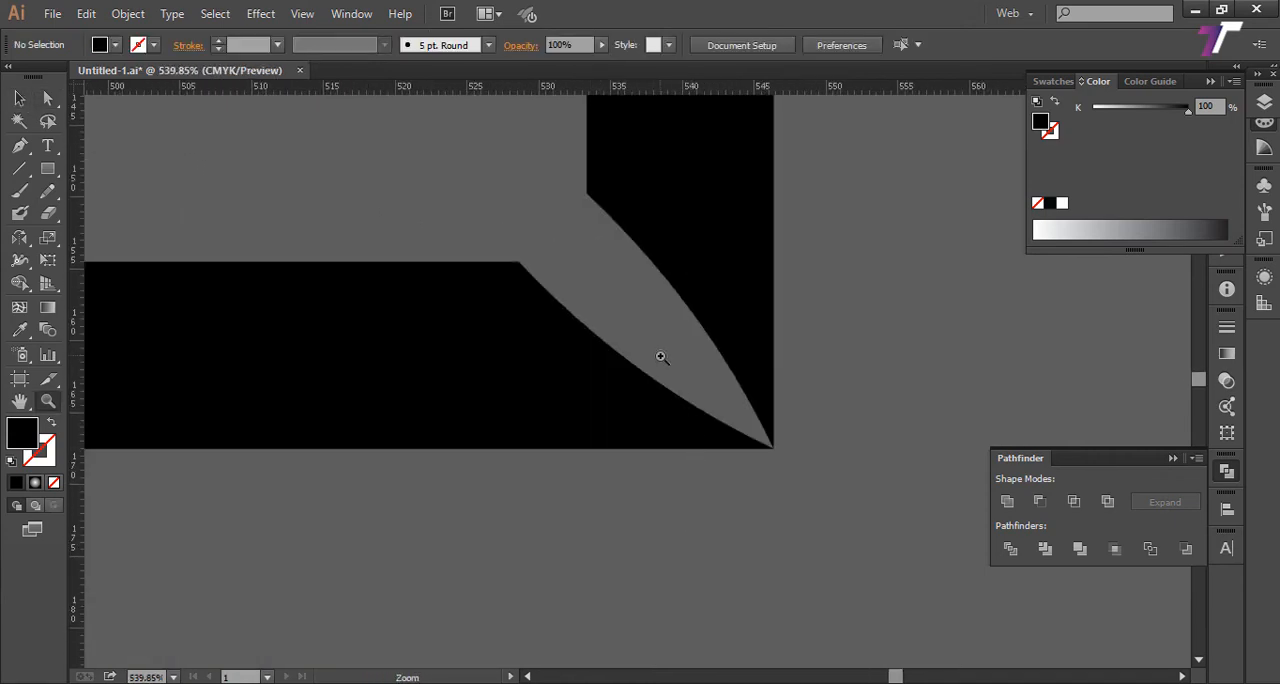
left_click_drag(628, 347, 640, 475)
left_click(640, 467, "alt")
left_click(640, 467, "alt")
left_click_drag(590, 419, 554, 529)
left_click_drag(563, 366, 569, 451)
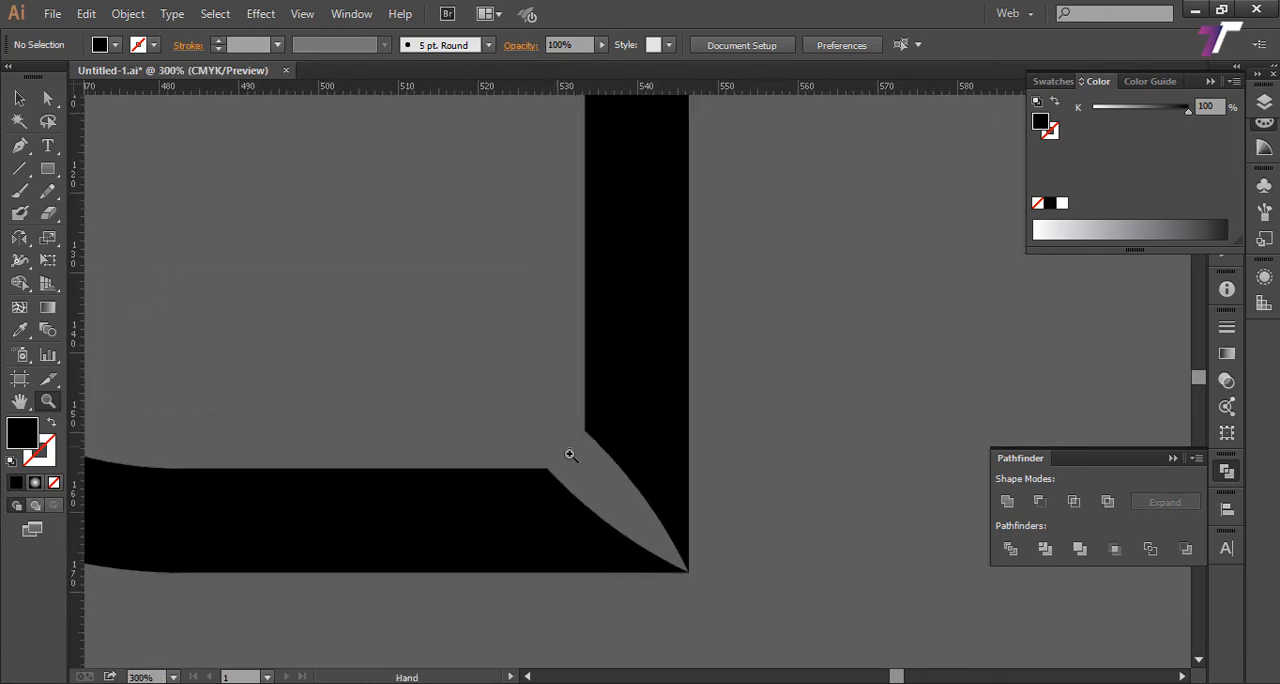
left_click(592, 474, "alt")
left_click(592, 474, "alt")
left_click_drag(571, 507, 530, 563)
left_click_drag(575, 376, 593, 511)
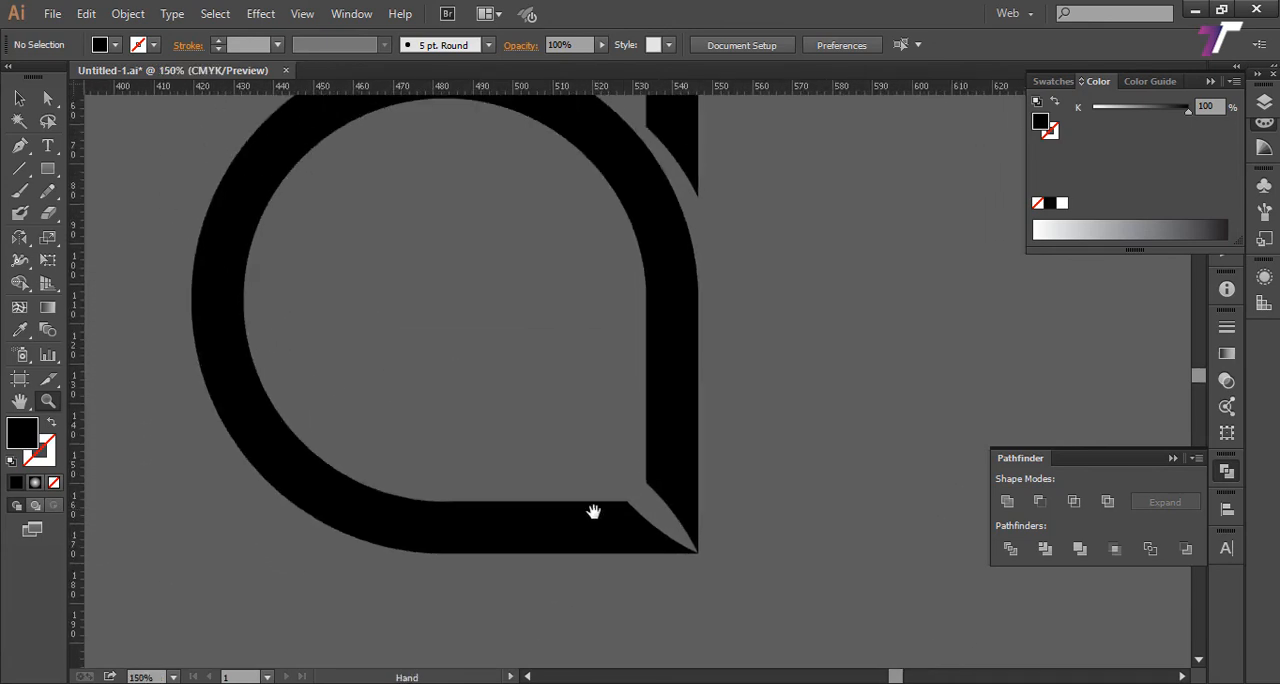
Step: Select the two inner anchor points beside the drop's lower-right notch and round them by about 129 mm into tapering curves
key("a")
left_click(650, 486)
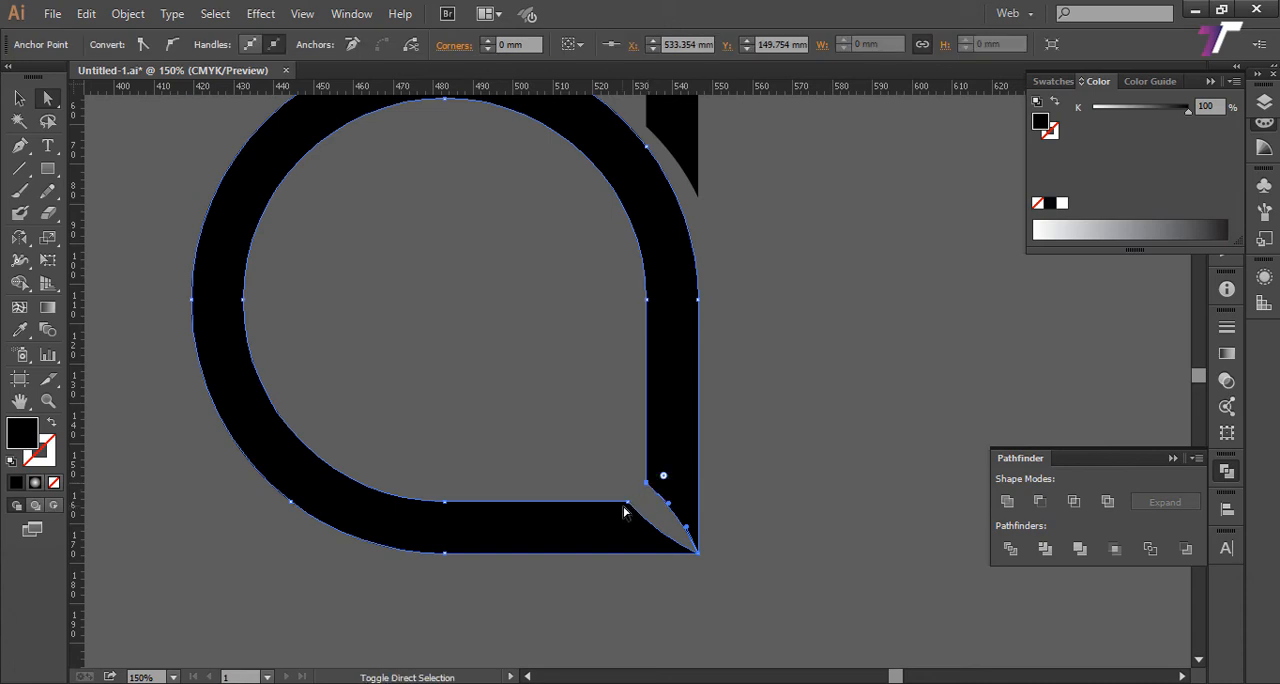
left_click(627, 503)
left_click_drag(627, 502, 581, 562)
key("ctrl+z")
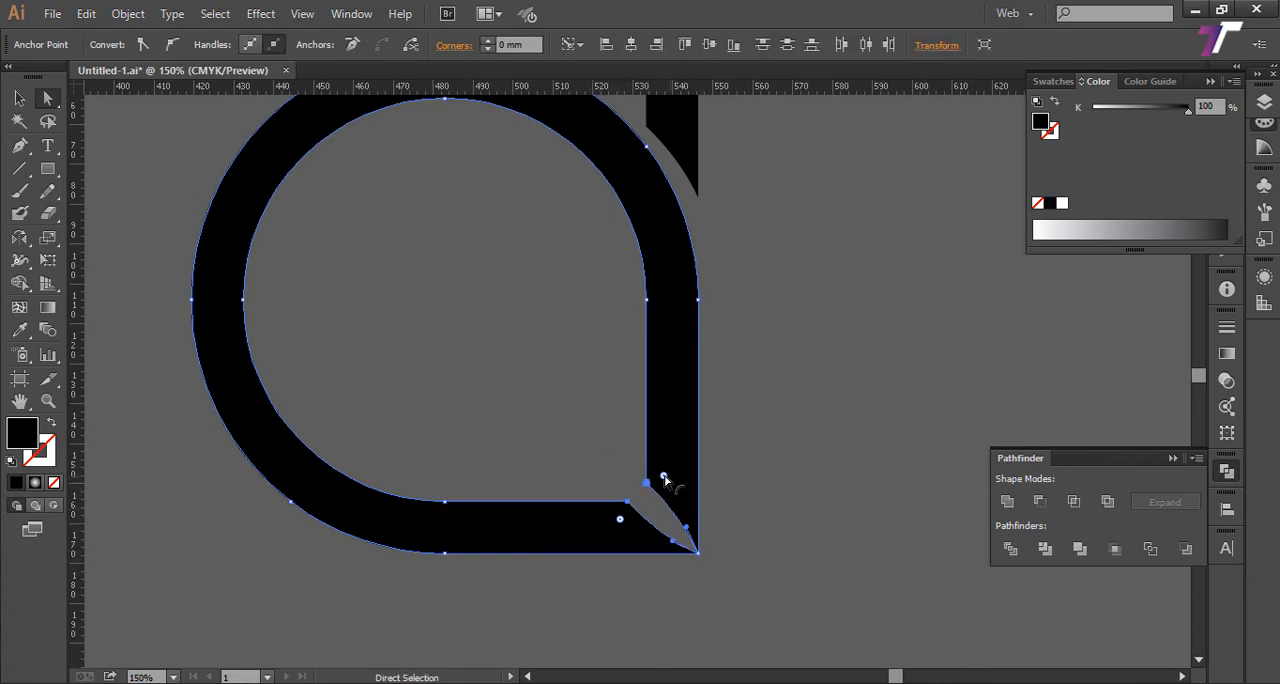
left_click_drag(663, 479, 990, 225)
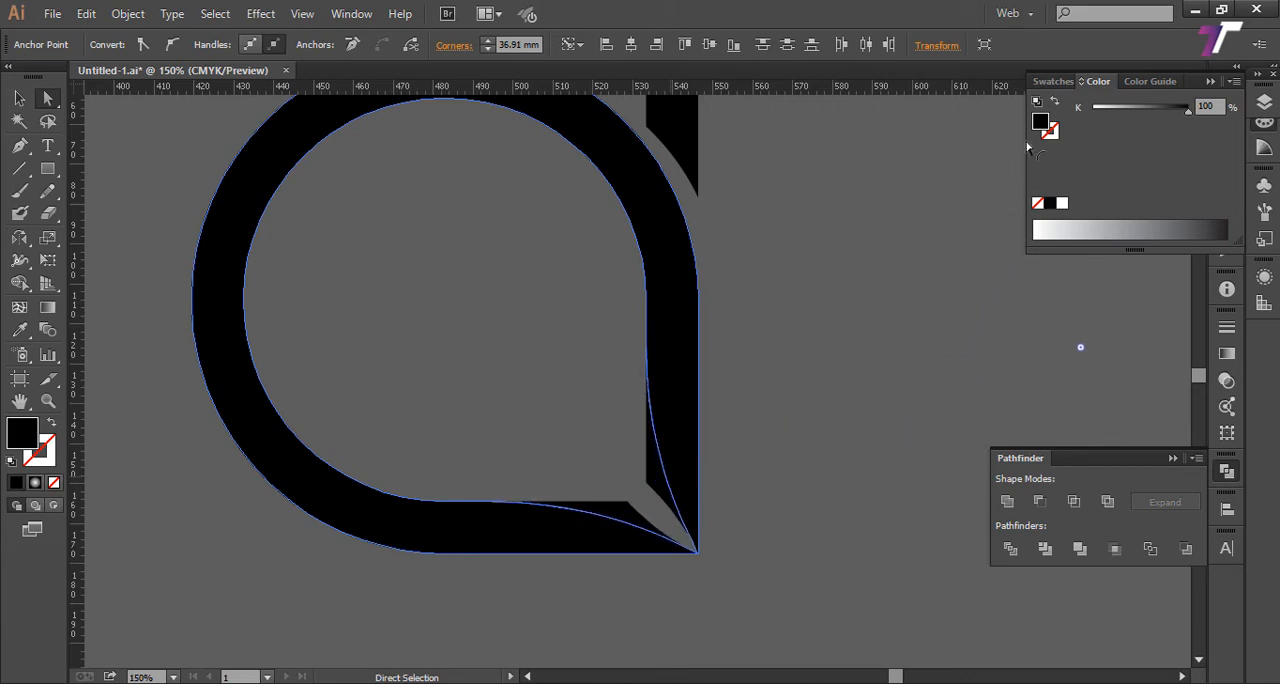
left_click_drag(1027, 148, 1262, 82)
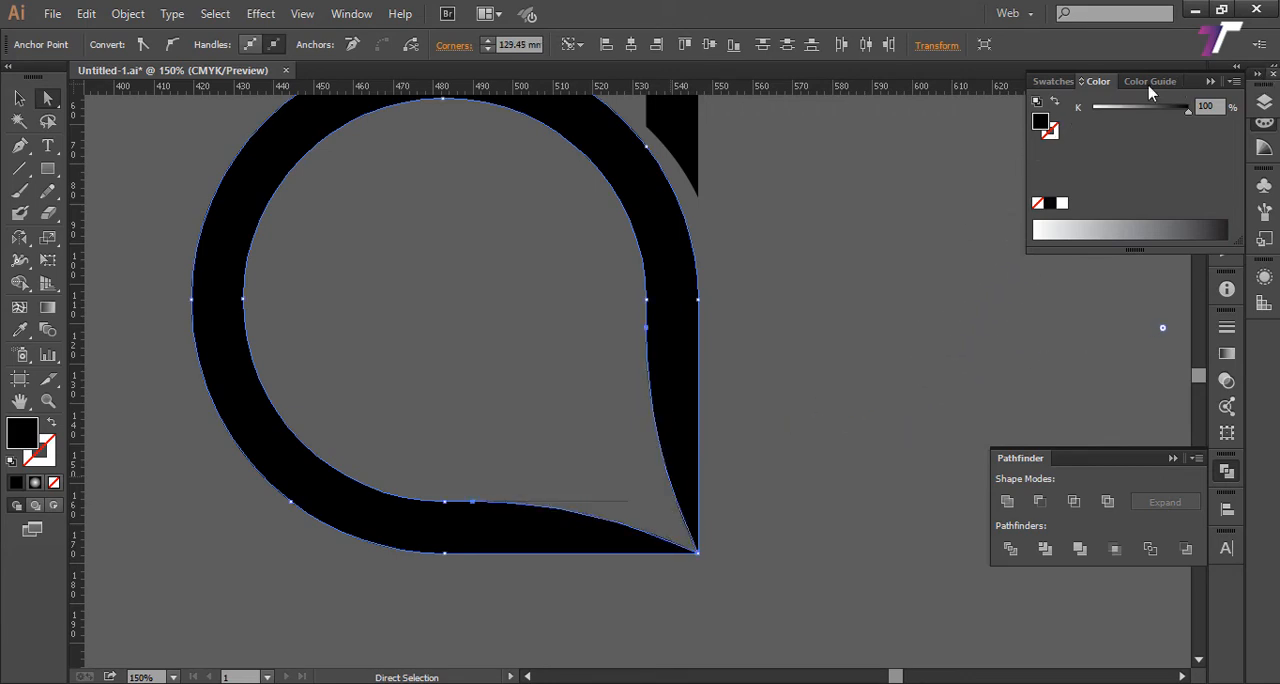
Step: Delete the stray unfilled path left over at the inner corner of the drop
key("z")
key("a")
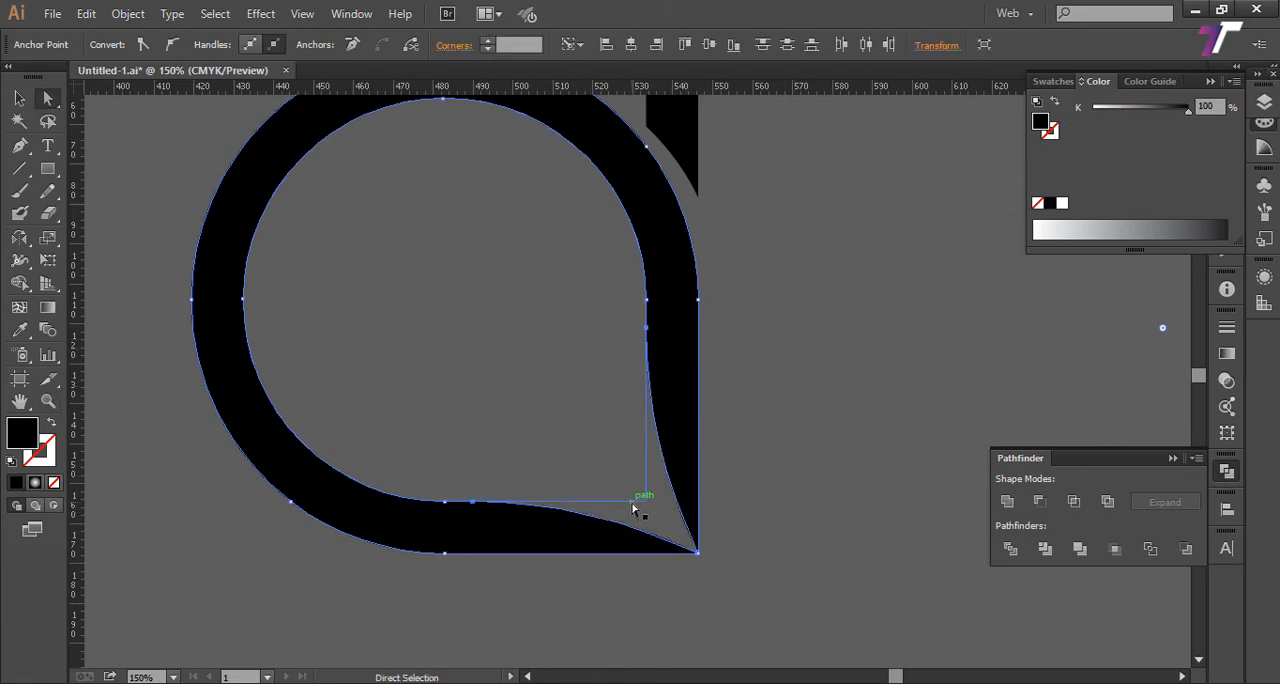
left_click(642, 503)
left_click(663, 508)
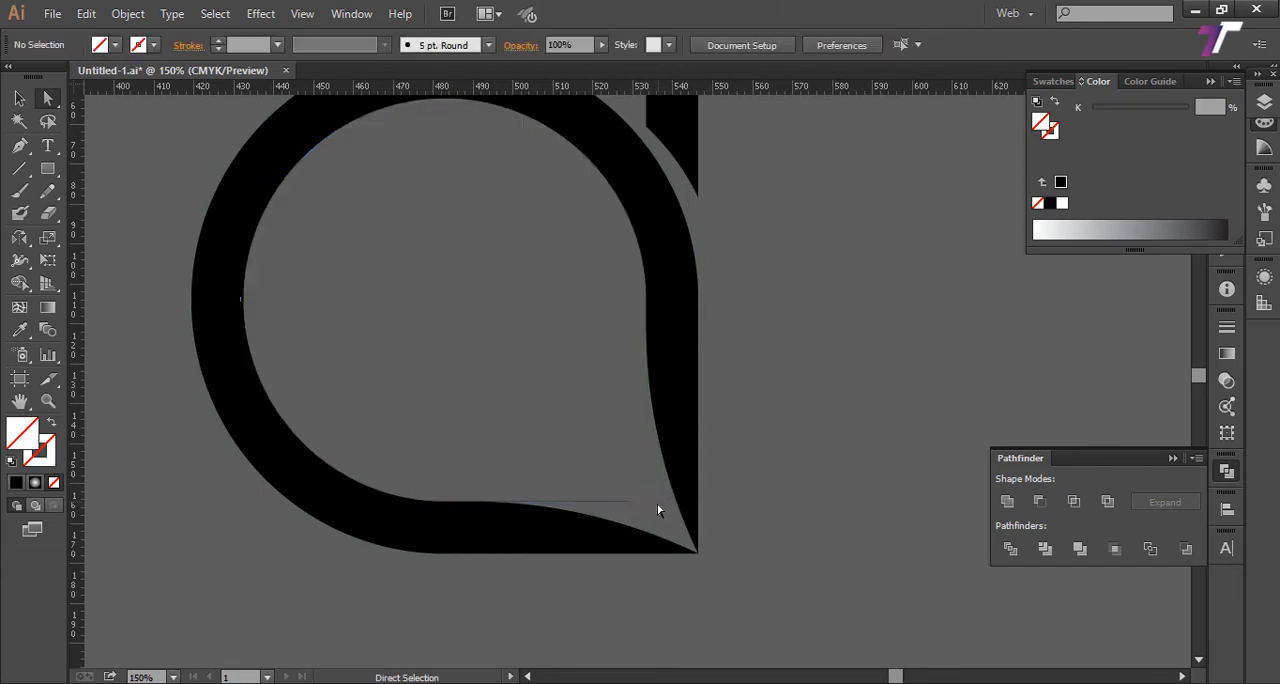
left_click(628, 503)
key("Delete")
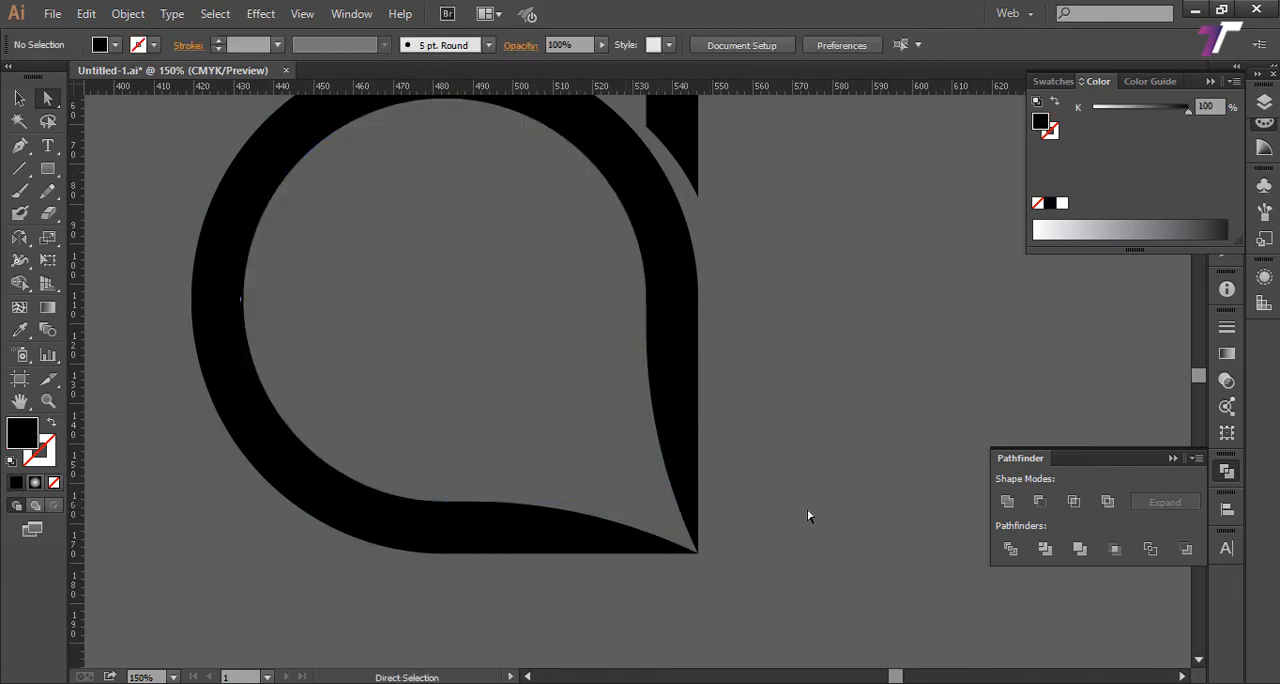
Step: Draw a background rectangle about 384 by 280 mm covering the whole letter d
key("z")
left_click(783, 489, "alt")
left_click(774, 489, "alt")
left_click(766, 489, "alt")
left_click_drag(491, 286, 595, 441)
left_click(596, 441, "alt")
left_click_drag(511, 276, 716, 528)
scroll(604, 427, "up", 1)
left_click(47, 169)
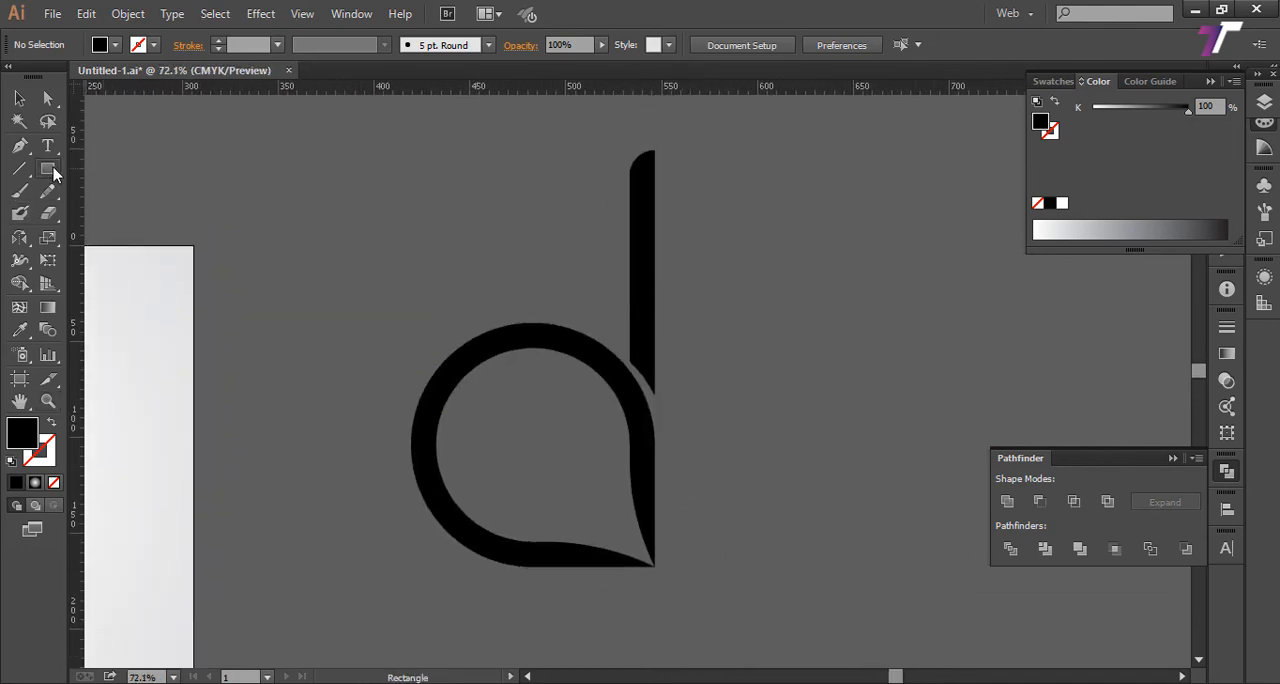
left_click_drag(226, 117, 966, 594)
scroll(825, 540, "up", 1)
key("a")
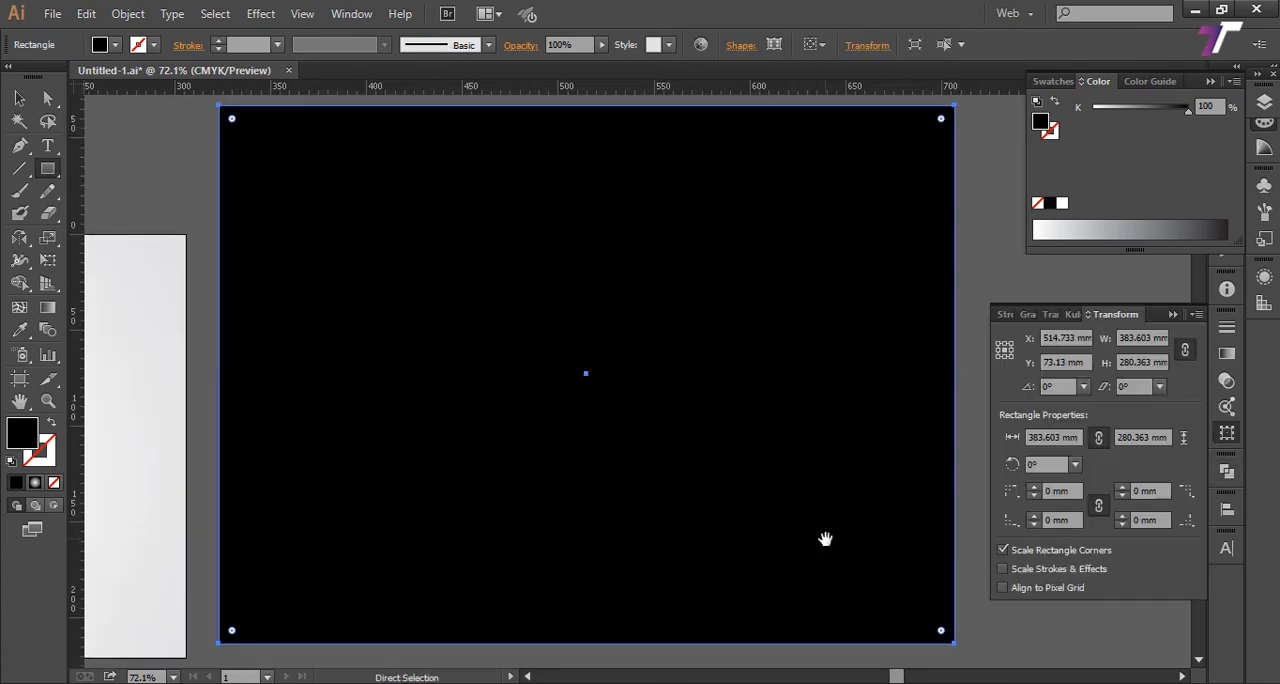
Step: Send the background rectangle to the back, behind the drop and the stem
left_click(14, 97)
right_click(389, 263)
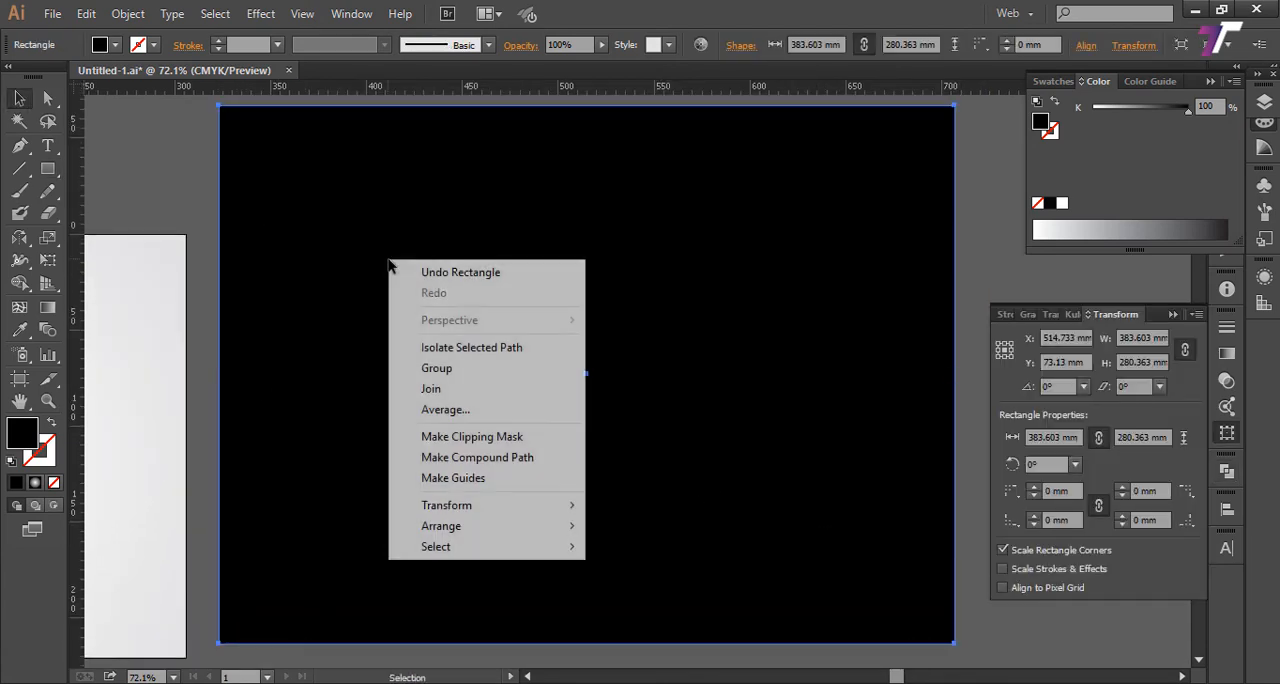
mouse_move(477, 530)
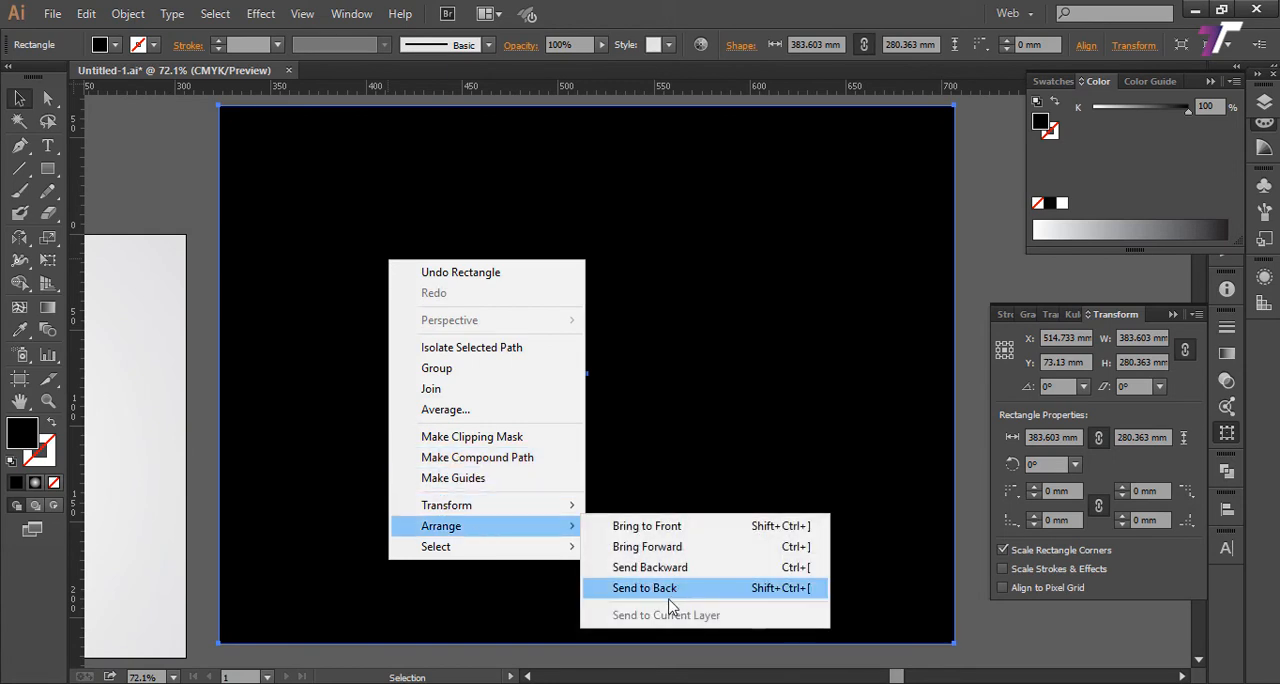
left_click(668, 591)
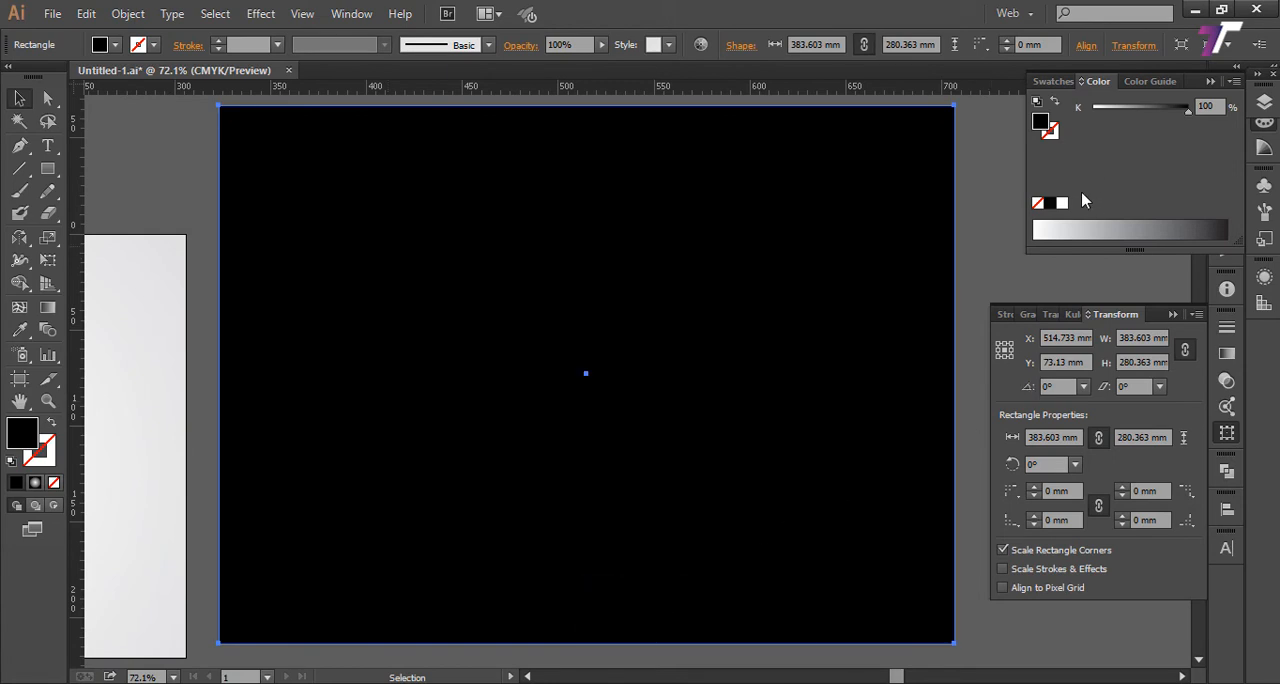
Step: Fill the background rectangle with white and the stem with a grey of K 55.29%
left_click(1063, 204)
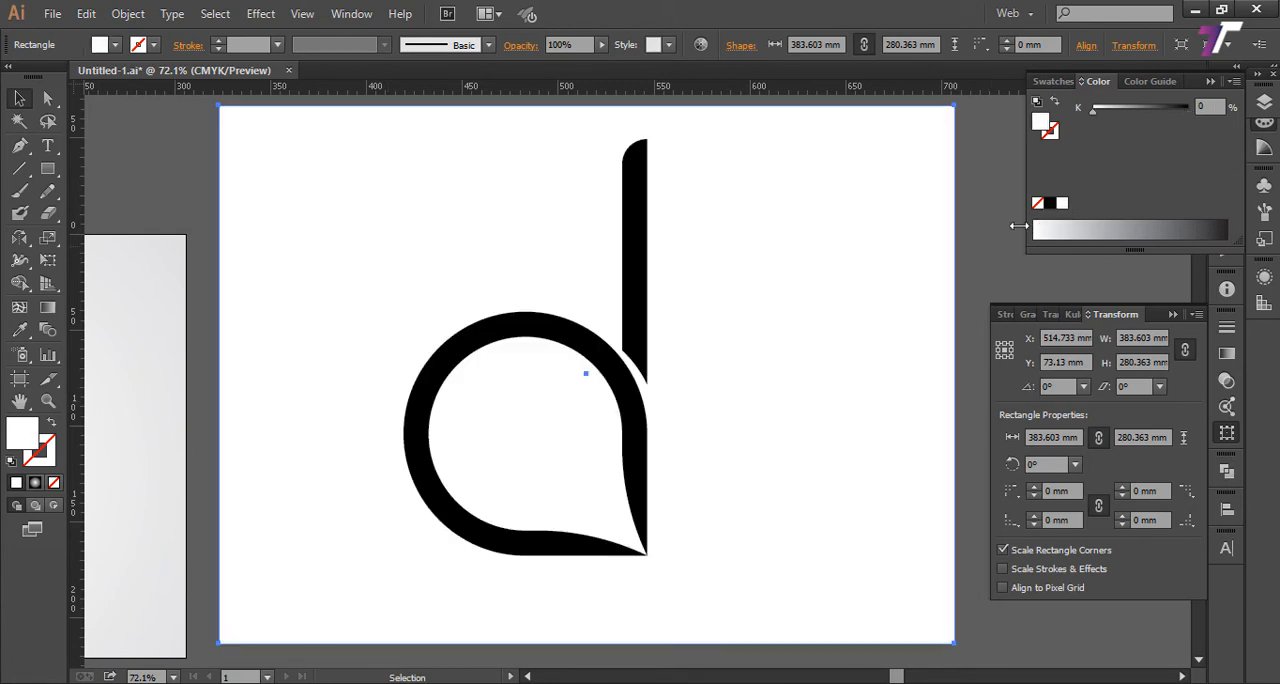
left_click(630, 266)
left_click_drag(1176, 220, 1147, 232)
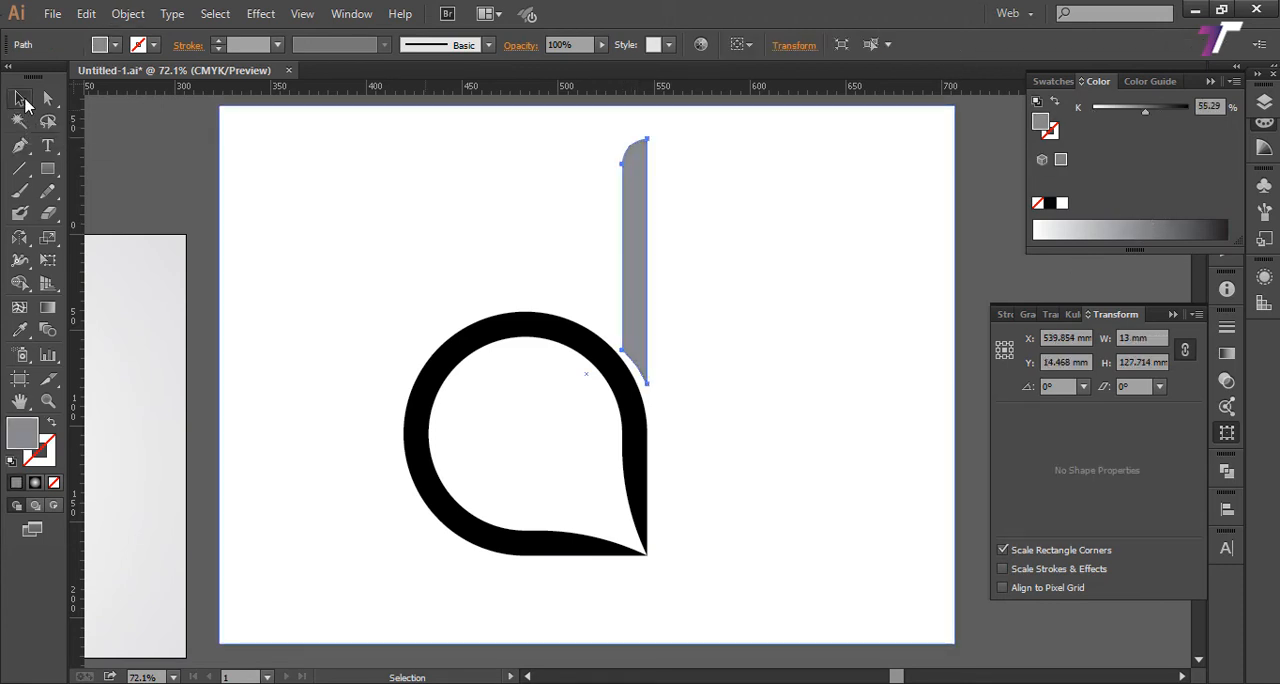
Step: Group the drop with the stem, then centre the logo and the white rectangle on each other horizontally and vertically
left_click(646, 427)
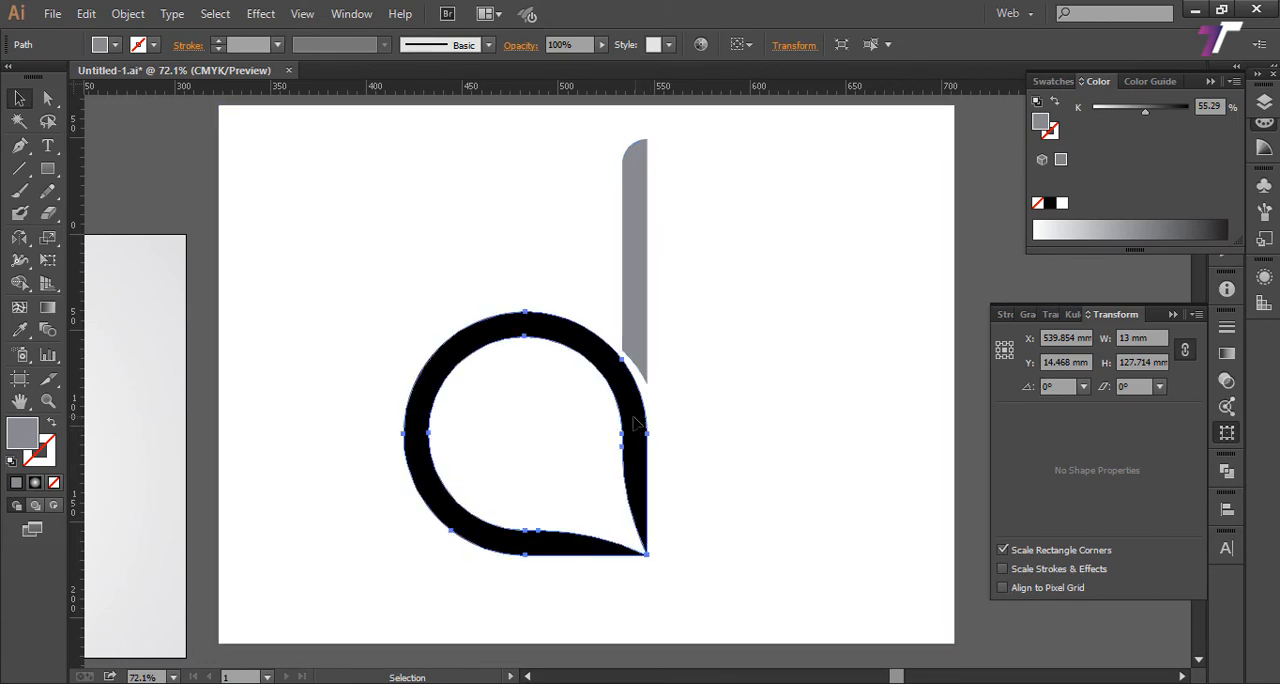
left_click(646, 342, "shift")
left_click(746, 375, "shift")
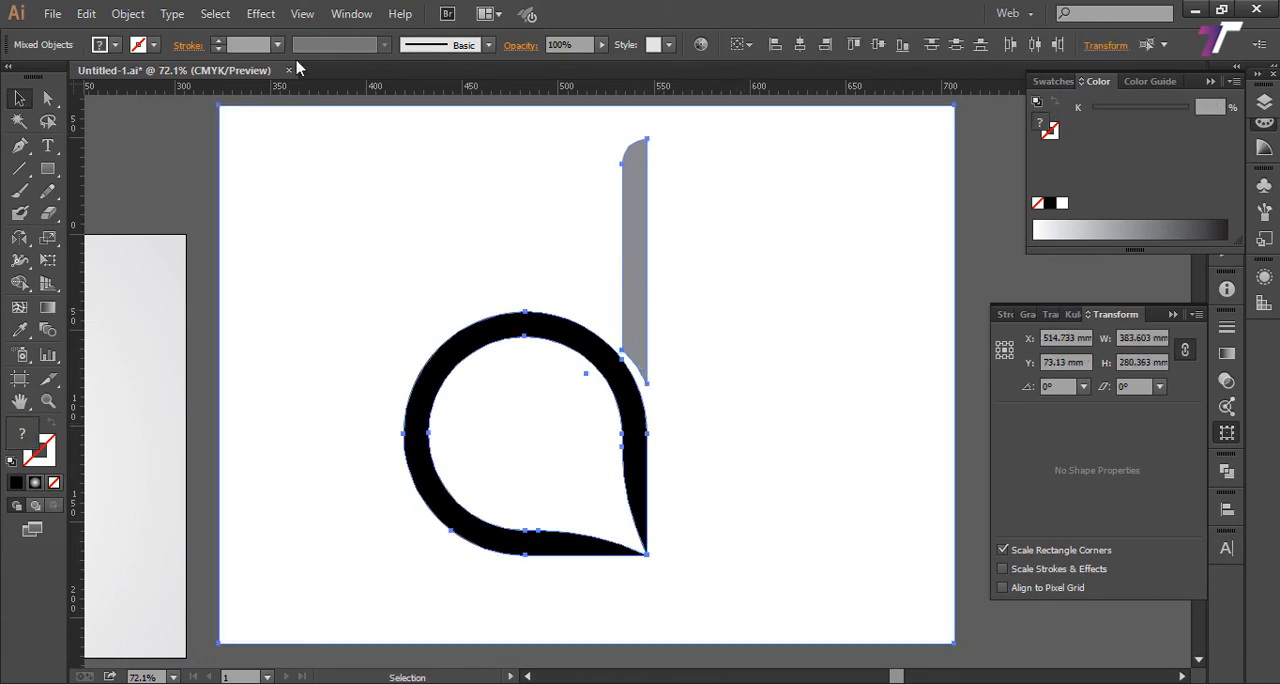
left_click(800, 44)
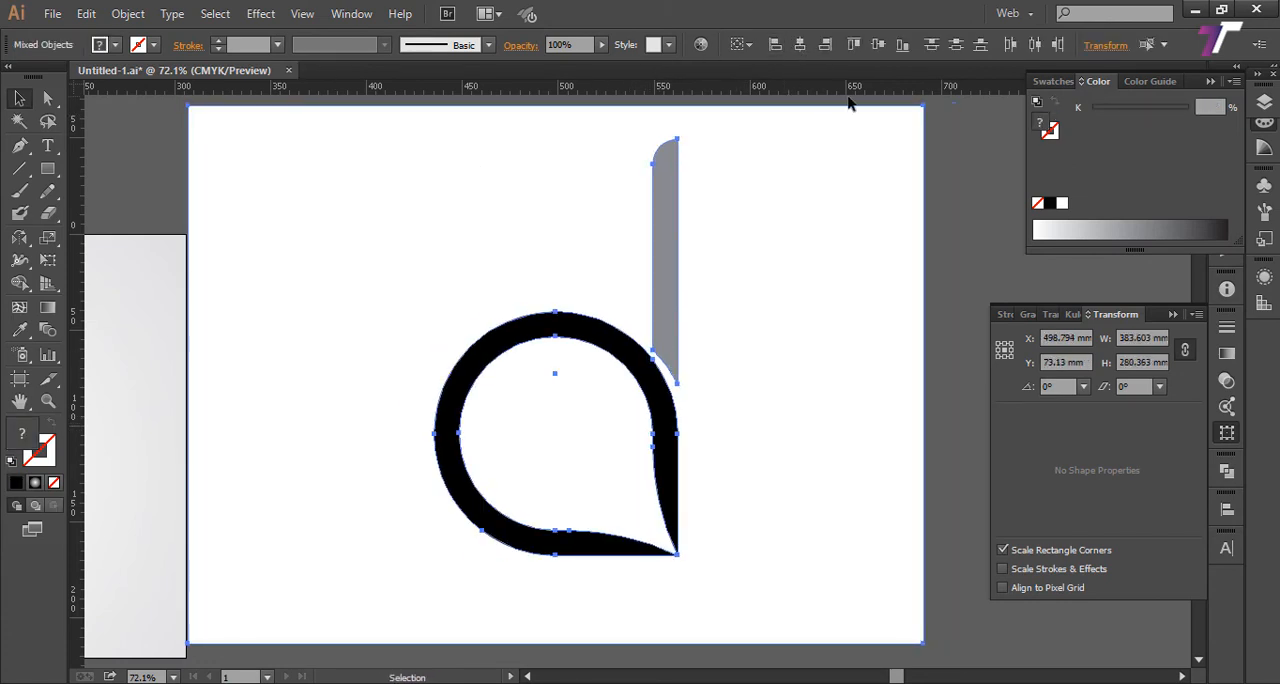
left_click(878, 45)
Step: Move the logo and its white background together away from the reference artboard, to about X 731 mm, Y 125 mm
left_click_drag(768, 351, 800, 382)
key("z")
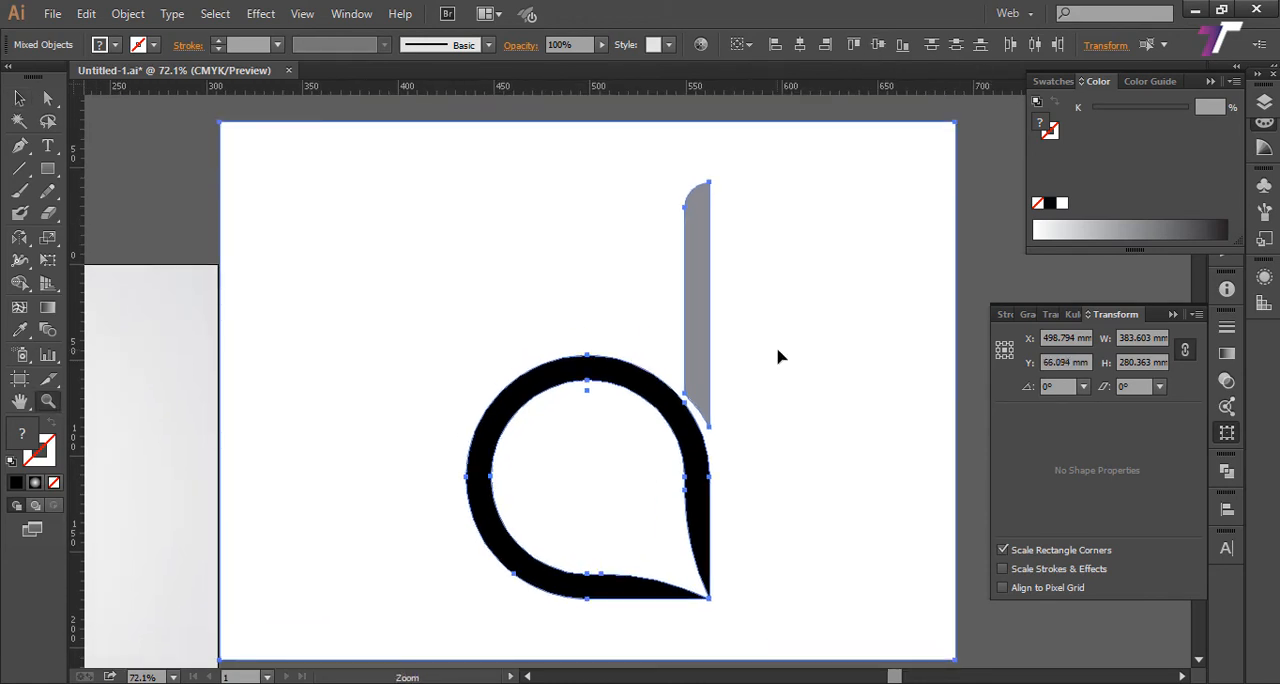
left_click(778, 357, "alt")
left_click_drag(705, 372, 691, 415)
left_click(18, 98)
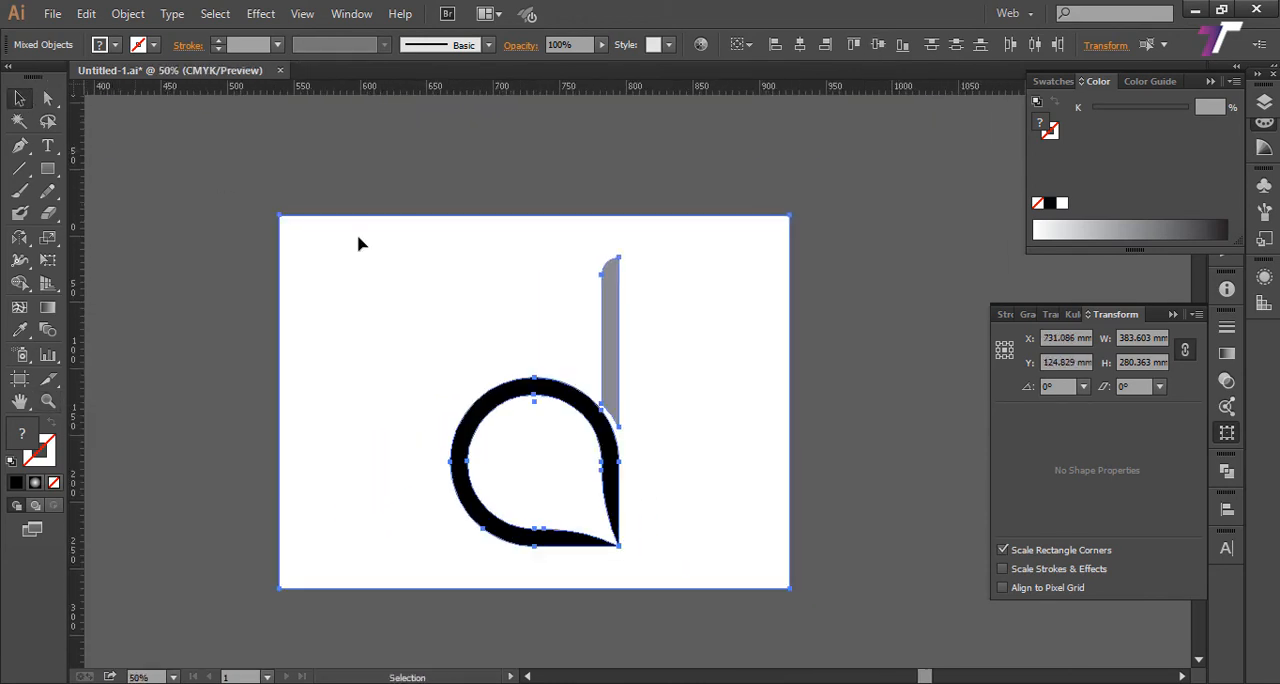
Step: Shift only the white background rectangle to about X 751 mm, Y 135 mm
key("ctrl+shift+a")
left_click_drag(709, 364, 735, 377)
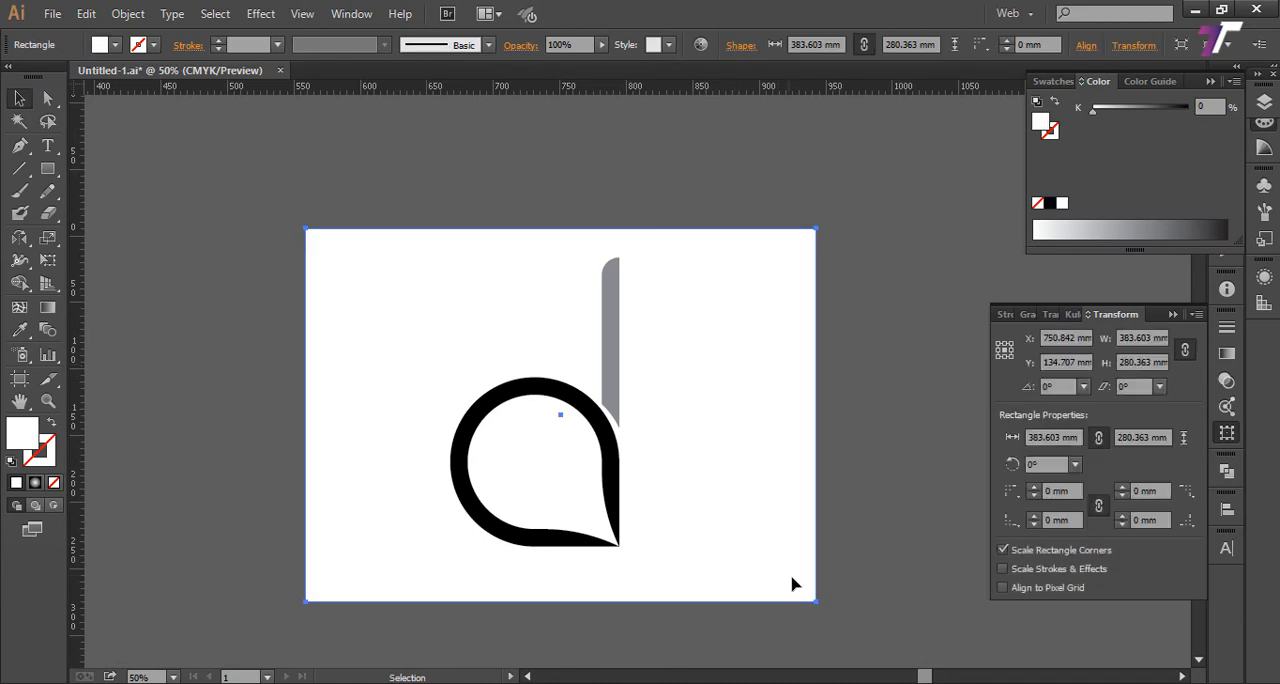
left_click_drag(828, 501, 823, 489)
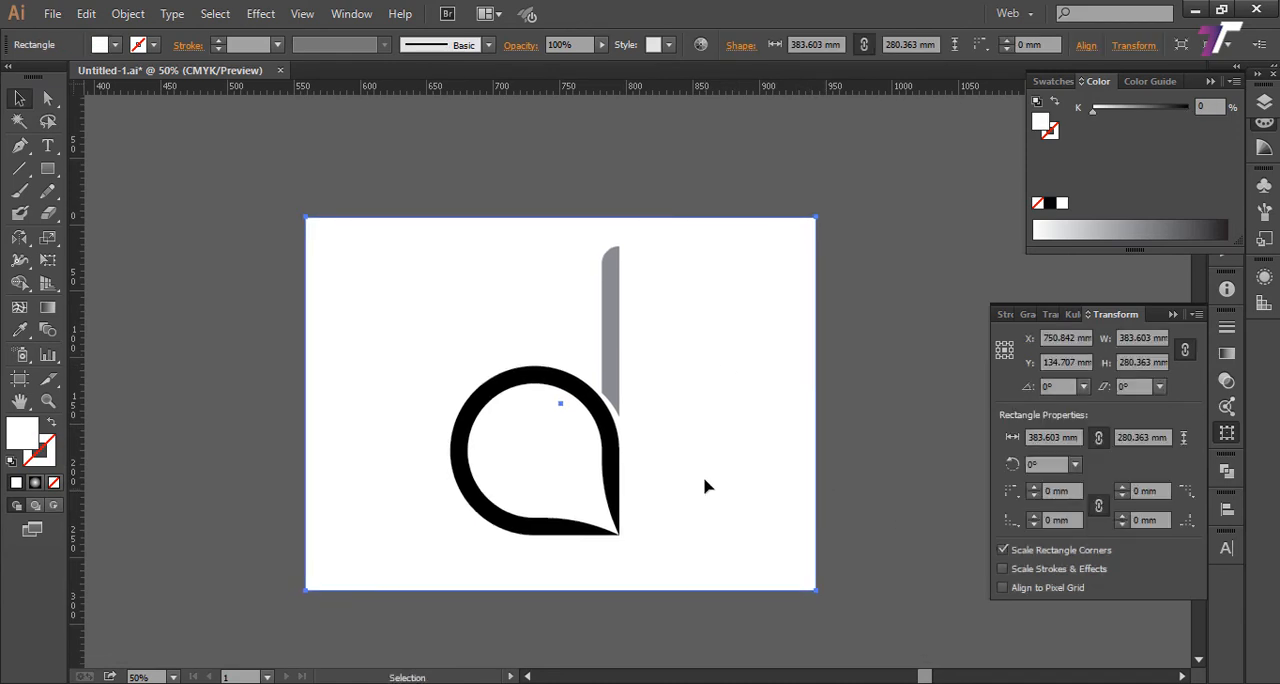
Step: Scale the logo group down proportionally to about 81 by 139 mm with Free Transform, keeping its top-left corner fixed
left_click(614, 406)
key("e")
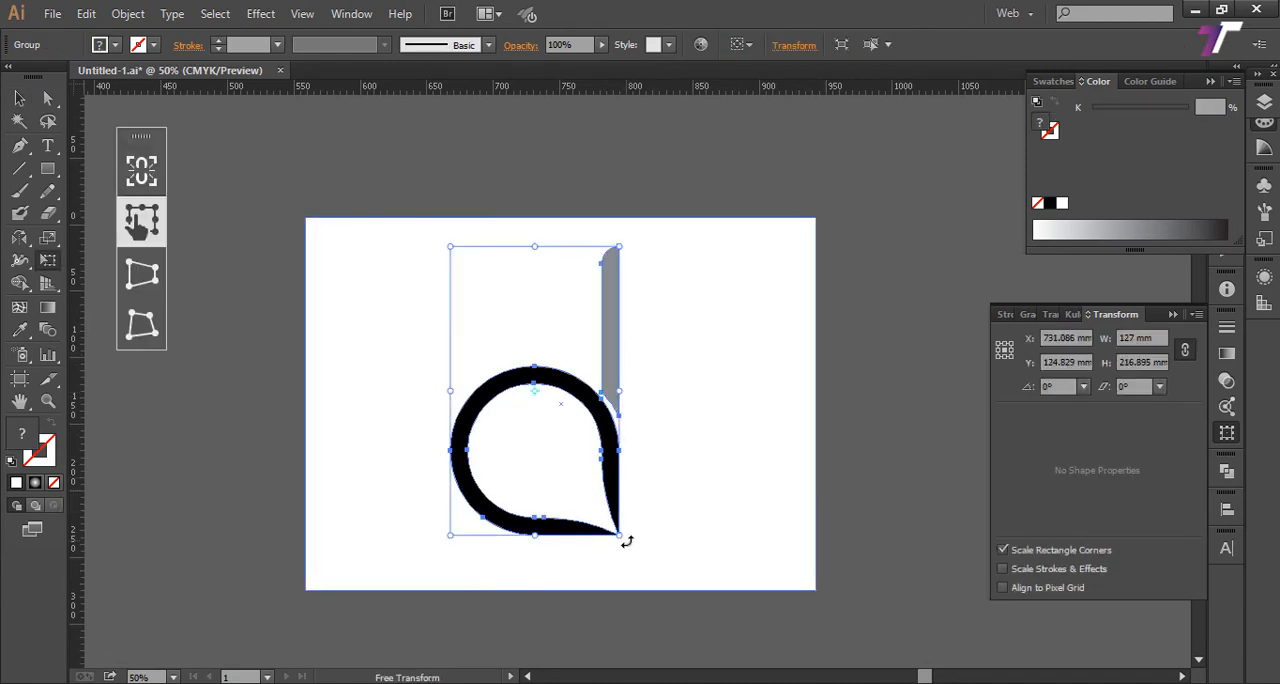
left_click_drag(619, 536, 558, 432)
key("v")
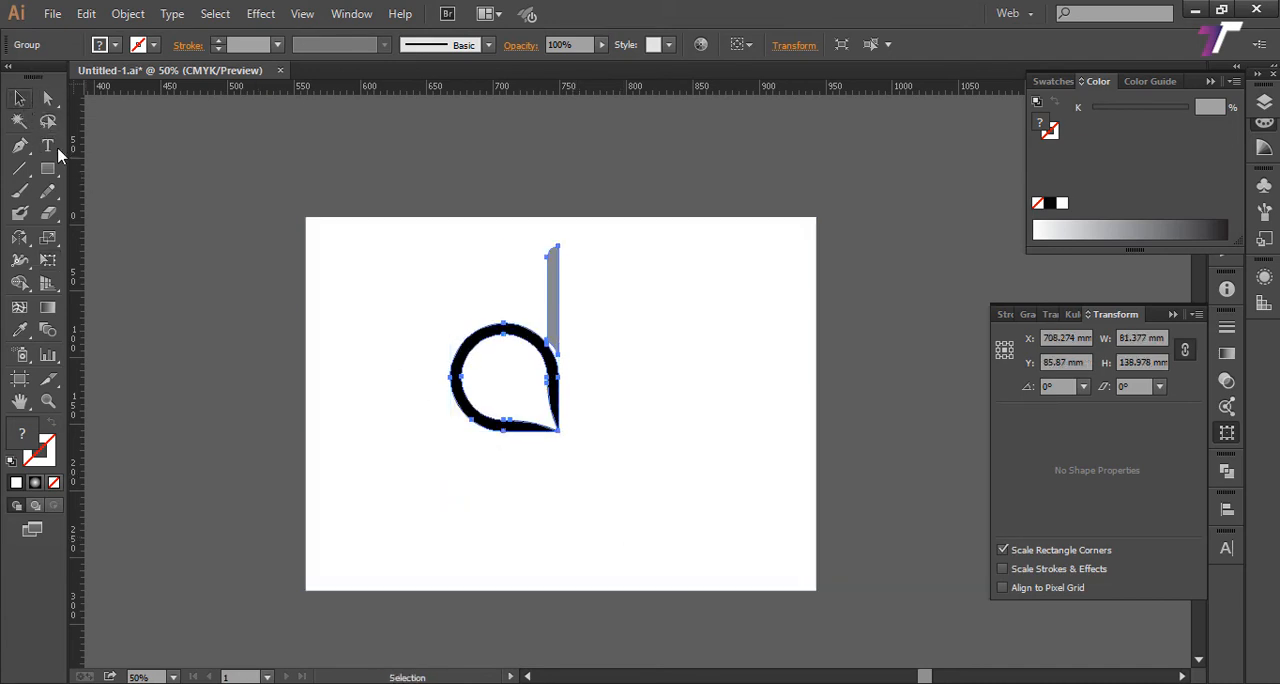
Step: Move the logo group down and right to roughly the middle of the white background rectangle, and deselect it
left_click_drag(574, 362, 634, 410)
left_click(700, 193)
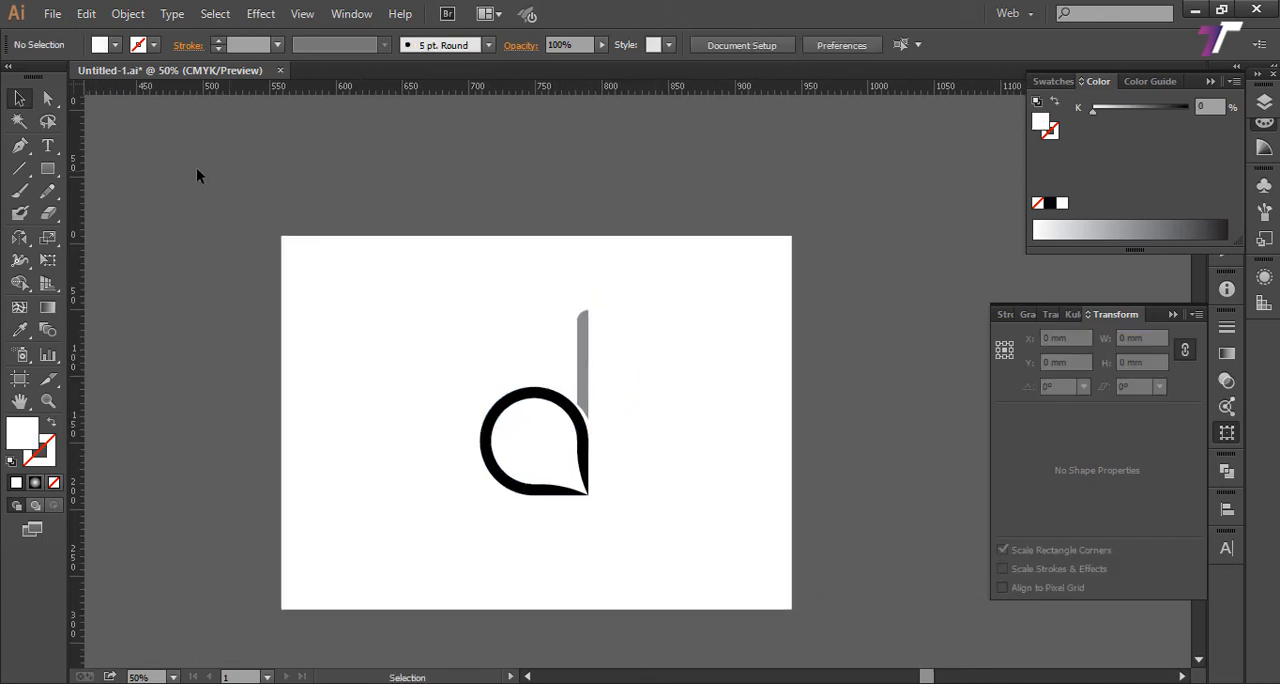
Step: Add the black text "drop" in the Birdman font at 13.78 mm and place it just below the logo
left_click(50, 147)
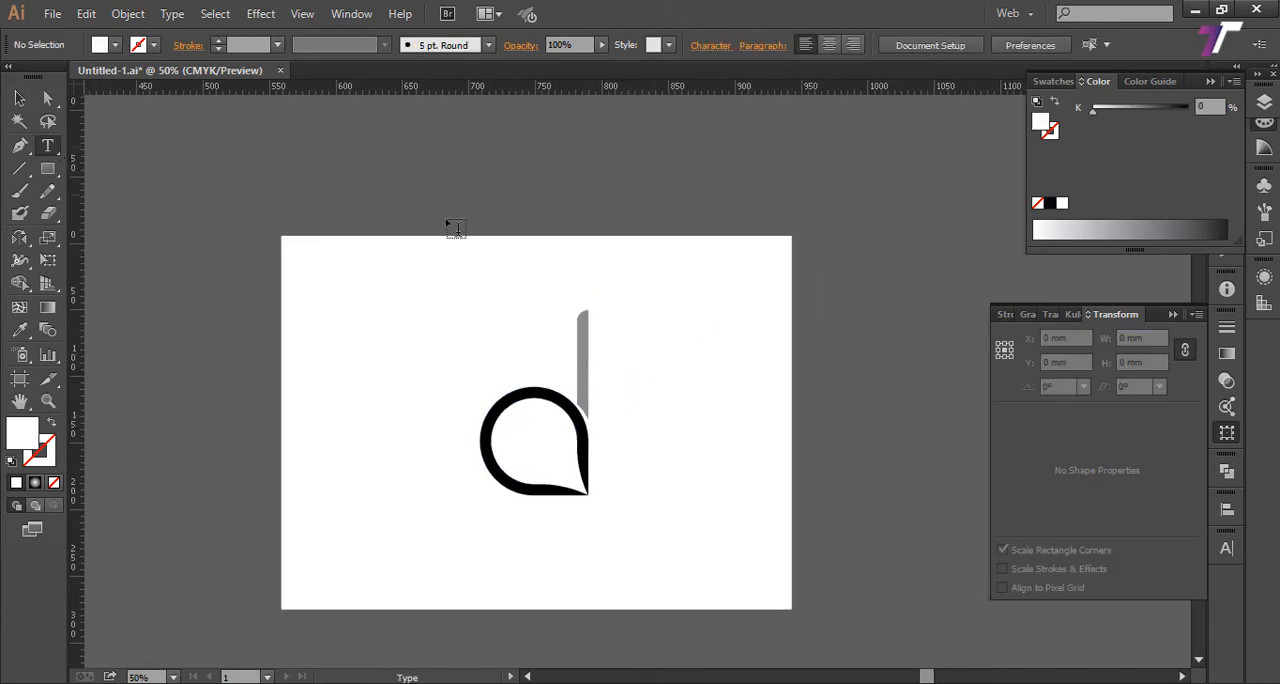
left_click(619, 205)
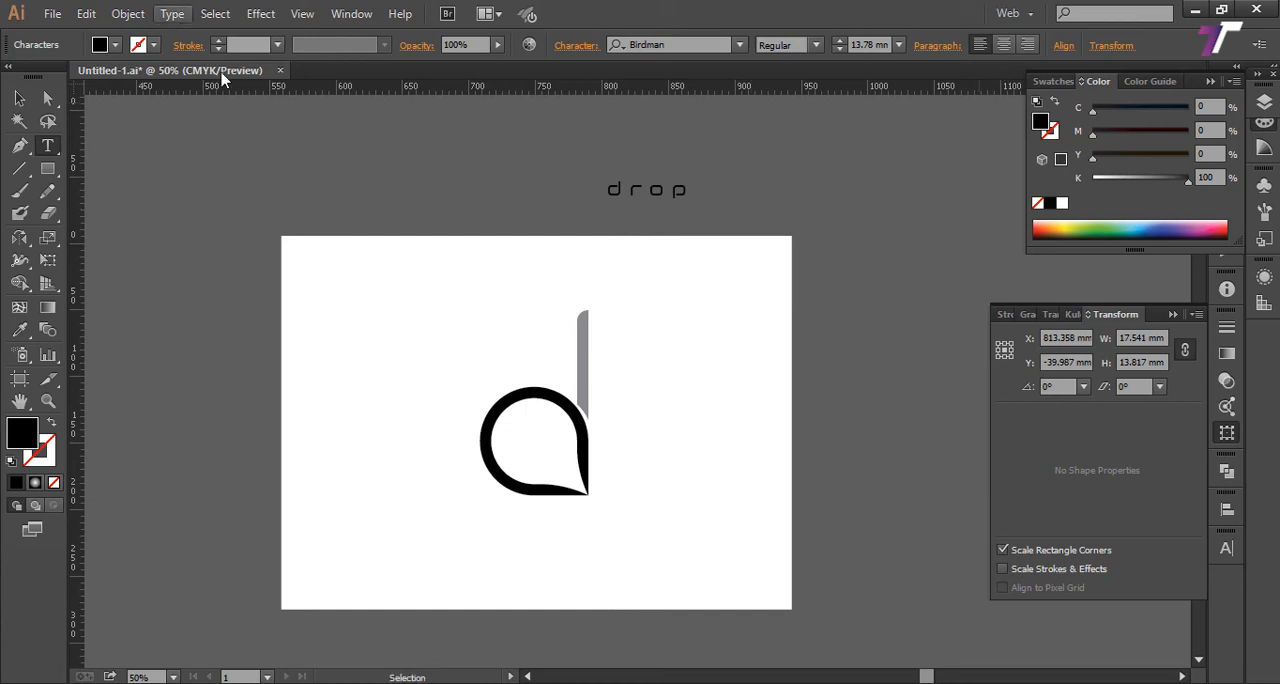
left_click(682, 44)
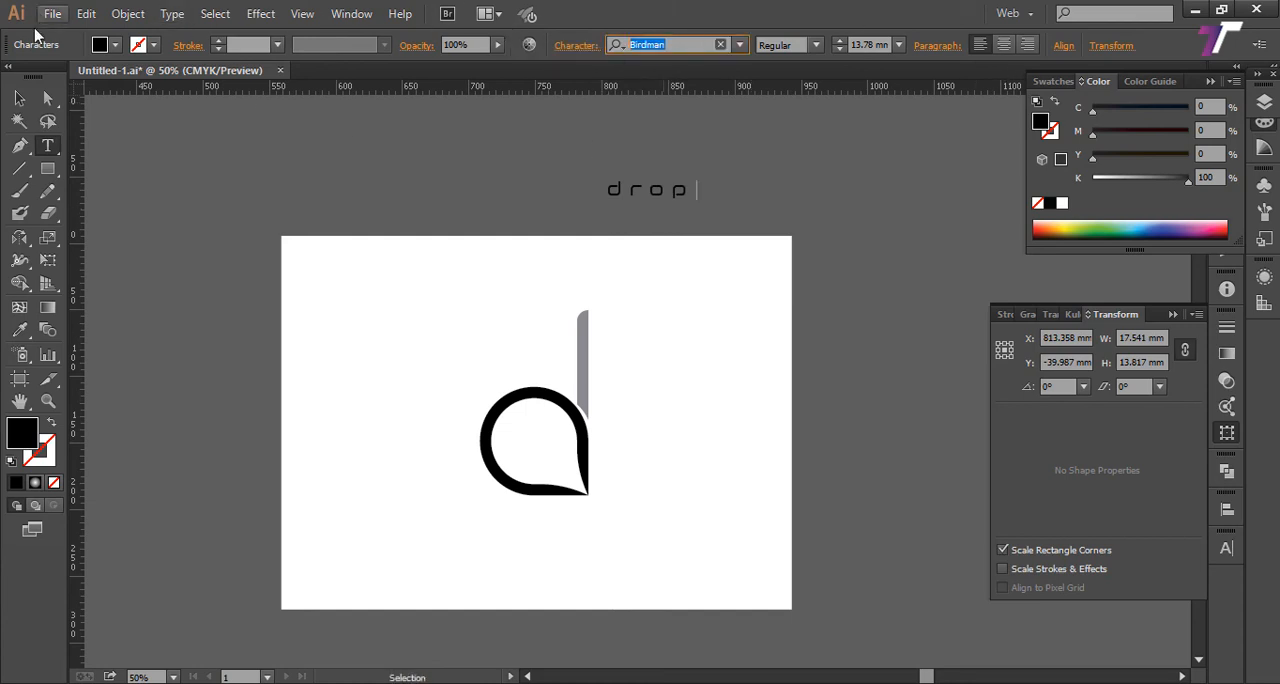
left_click(19, 97)
left_click(746, 203)
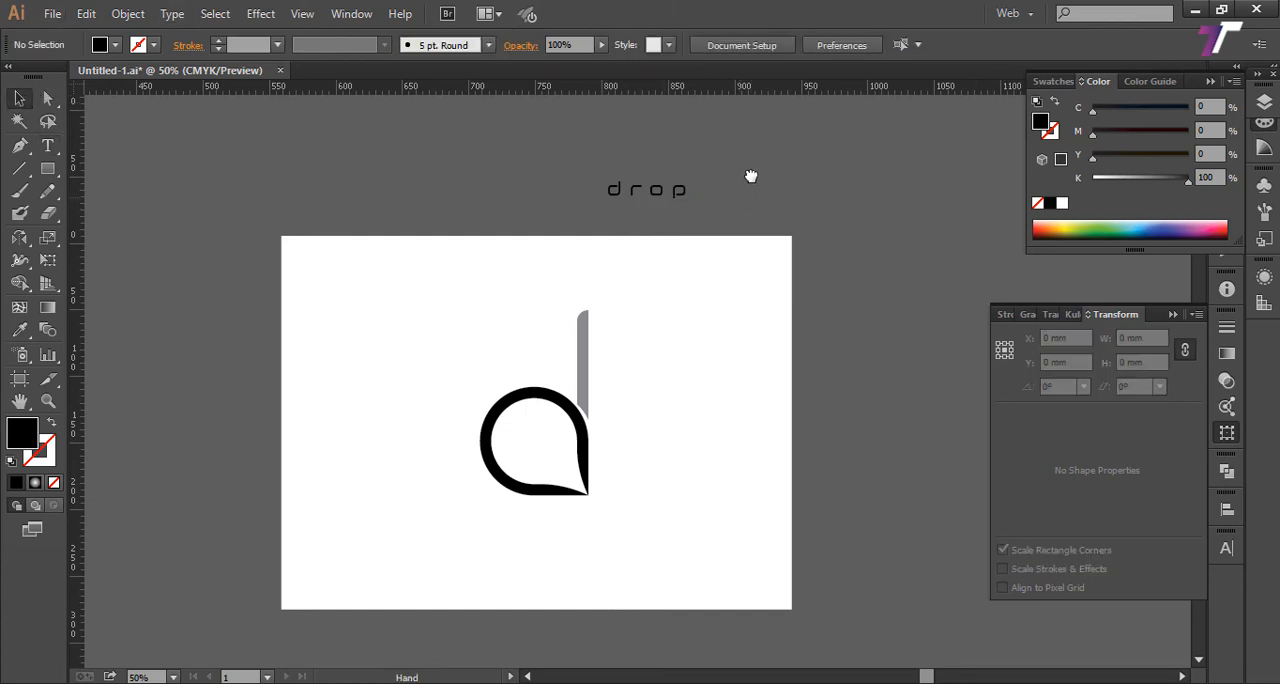
left_click_drag(663, 159, 562, 487)
Step: Try to align the "drop" text and the logo by their horizontal centres, and undo the alignment
left_click(603, 443, "shift")
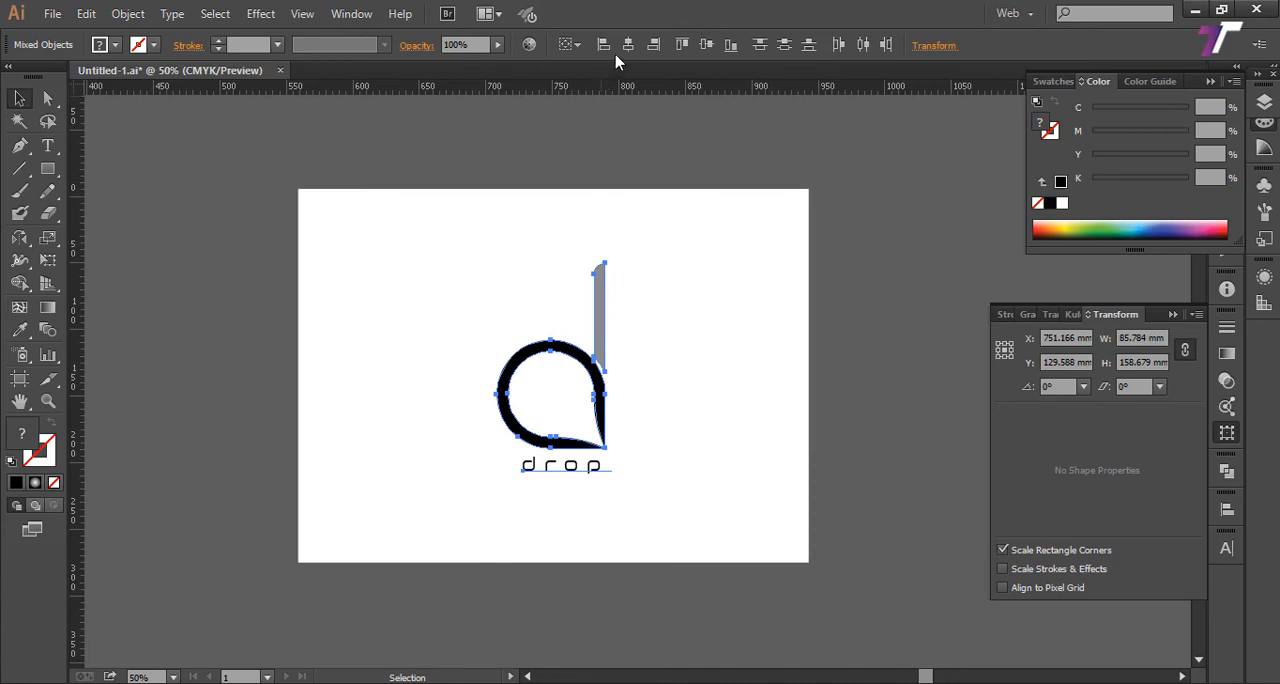
left_click(629, 45)
key("ctrl+z")
scroll(576, 473, "up", 3)
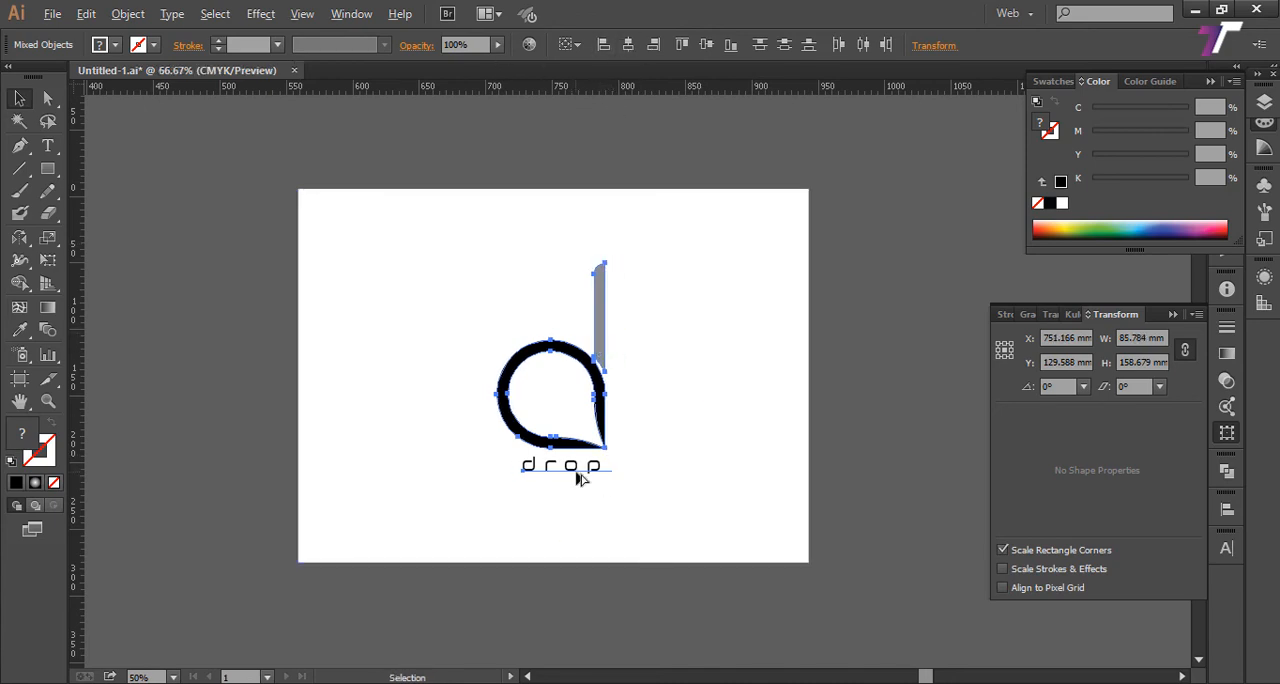
left_click_drag(607, 463, 623, 464)
key("ctrl+z")
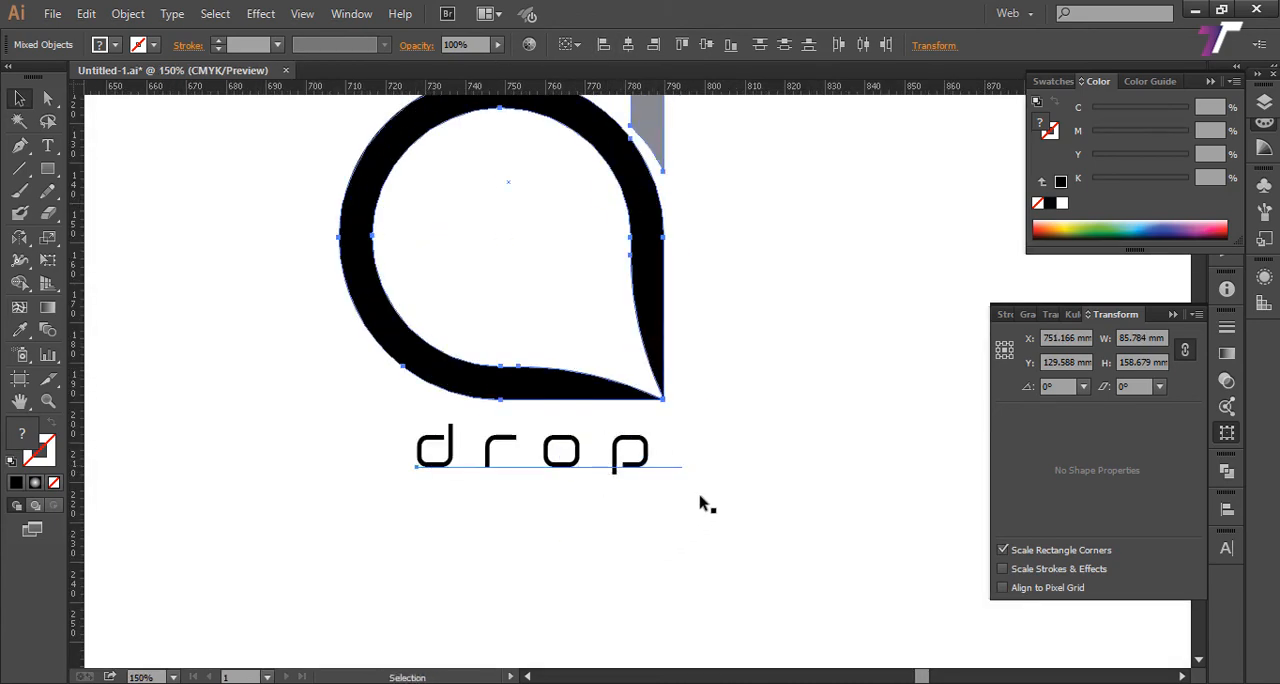
scroll(623, 436, "down", 1)
scroll(622, 436, "up", 1)
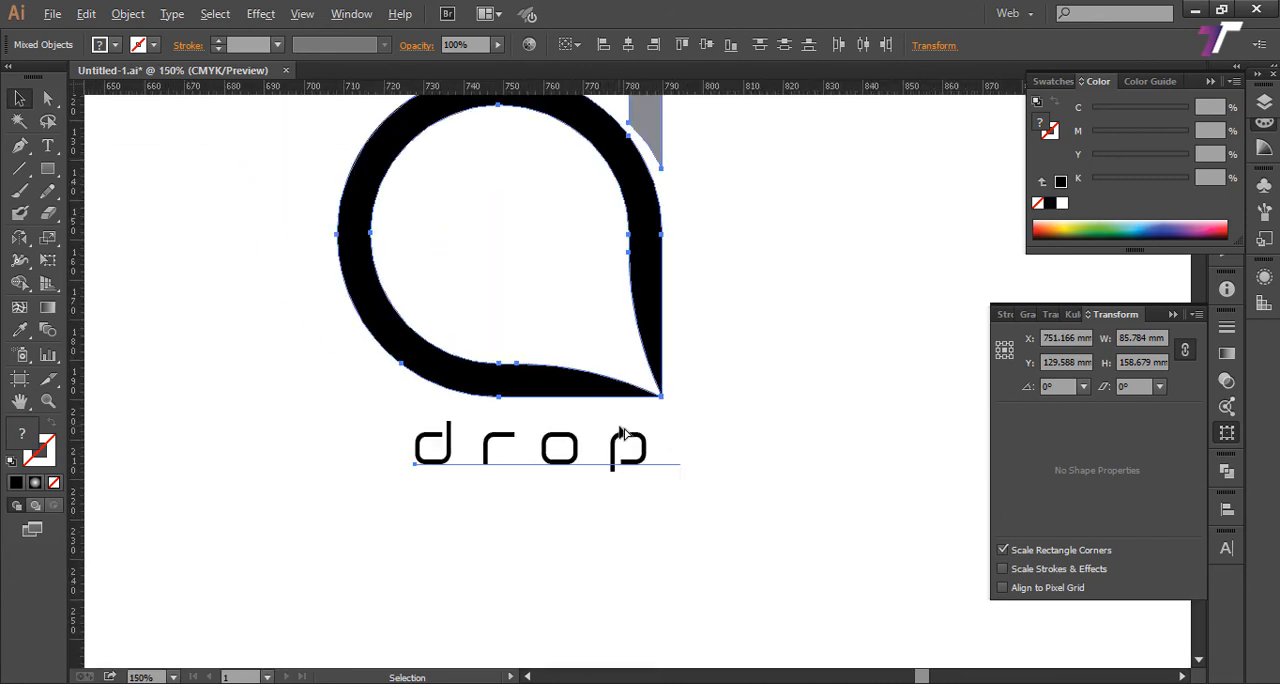
scroll(621, 436, "down", 3)
left_click(617, 500)
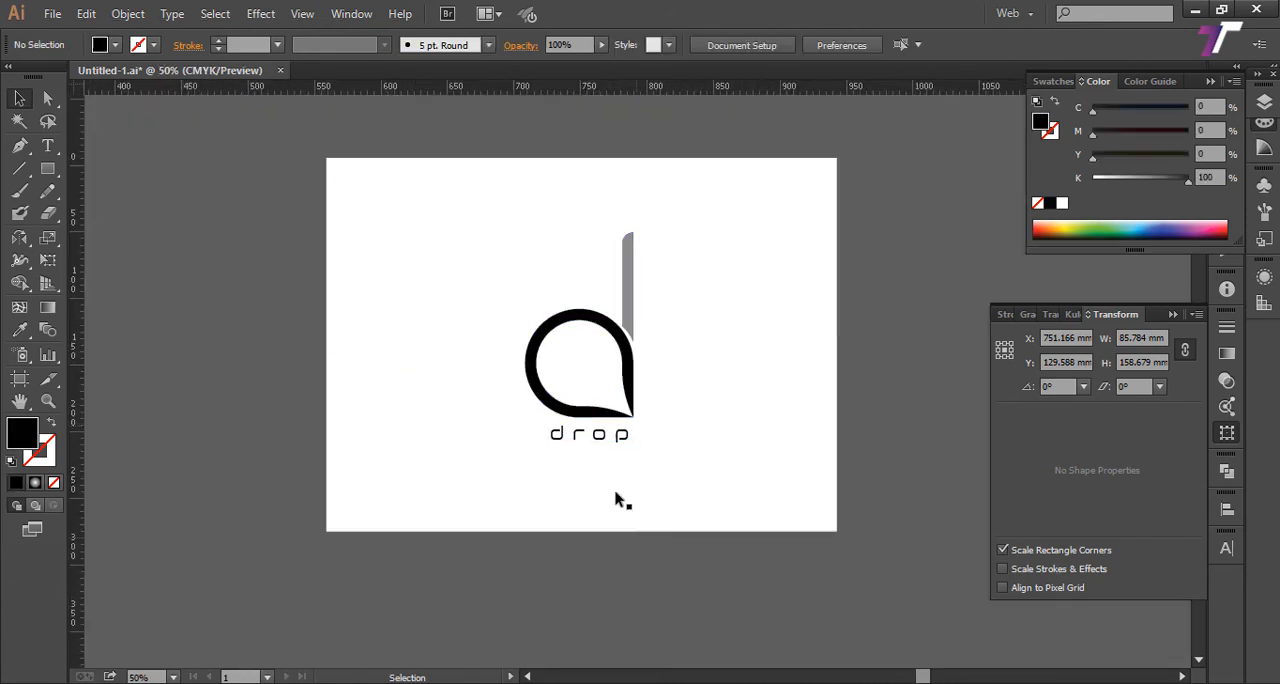
left_click(610, 438)
left_click(806, 565)
left_click_drag(786, 453, 700, 472)
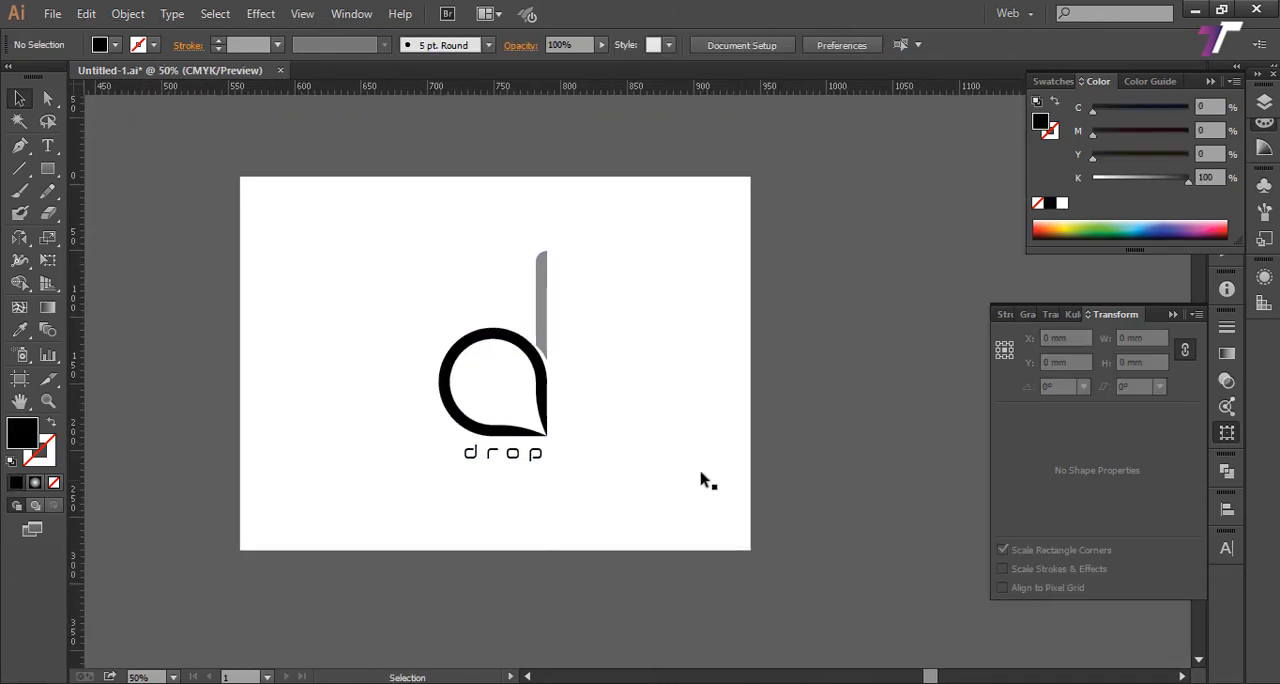
Step: Fill the white background rectangle with a white-to-black radial gradient
left_click(701, 472)
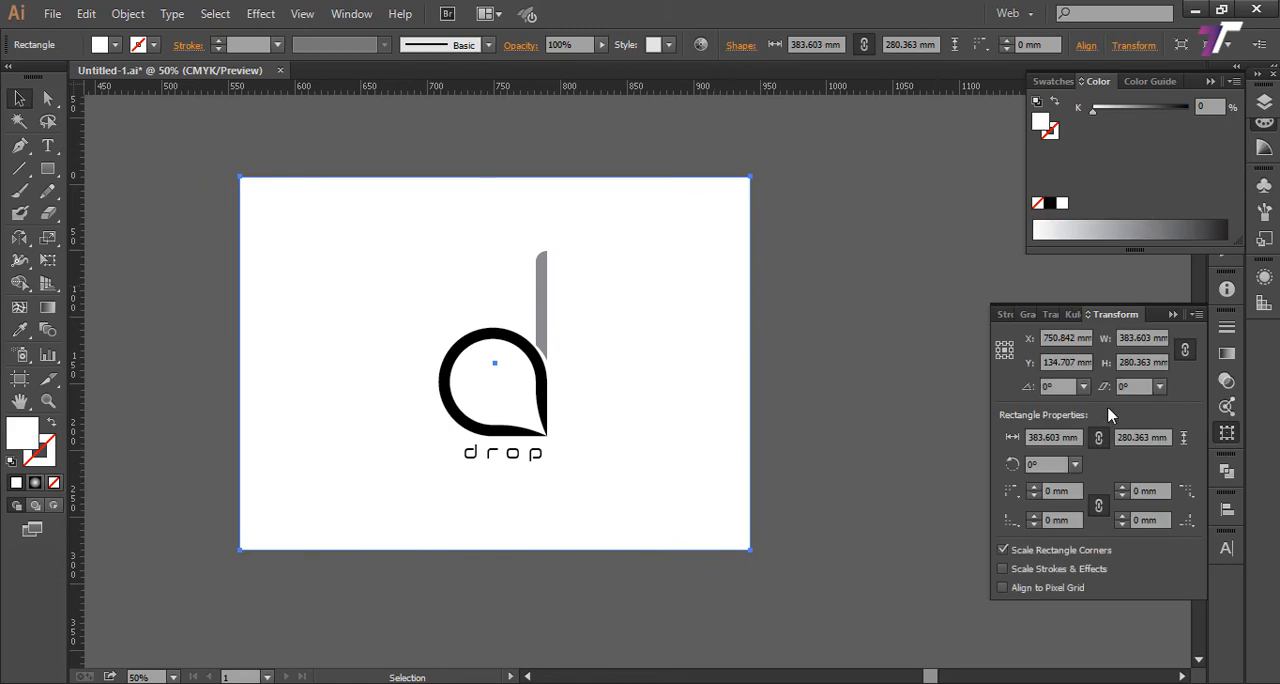
left_click(49, 311)
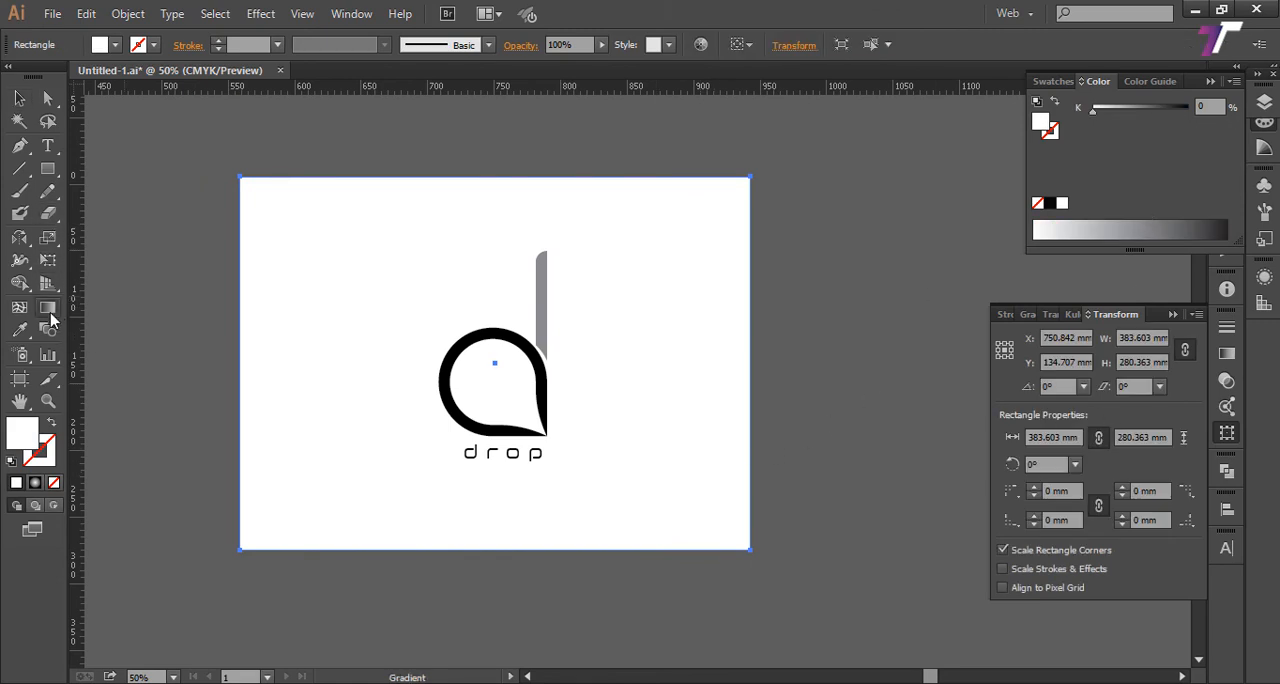
double_click(50, 314)
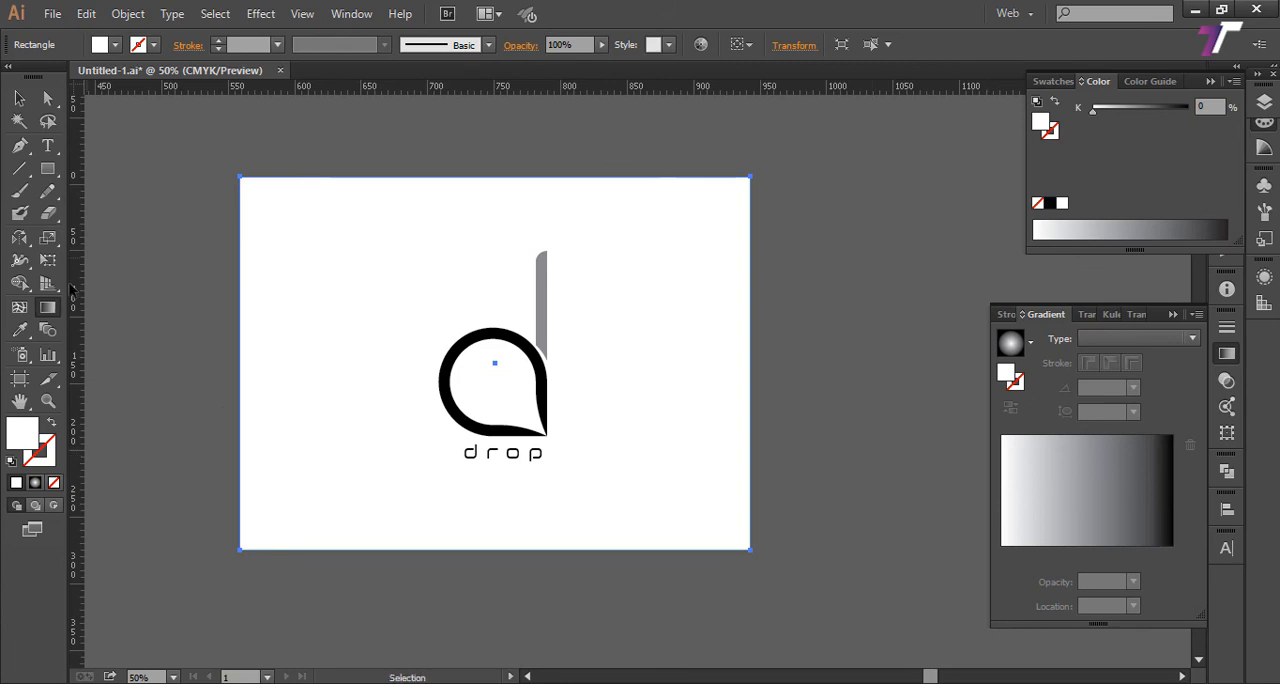
left_click(1056, 497)
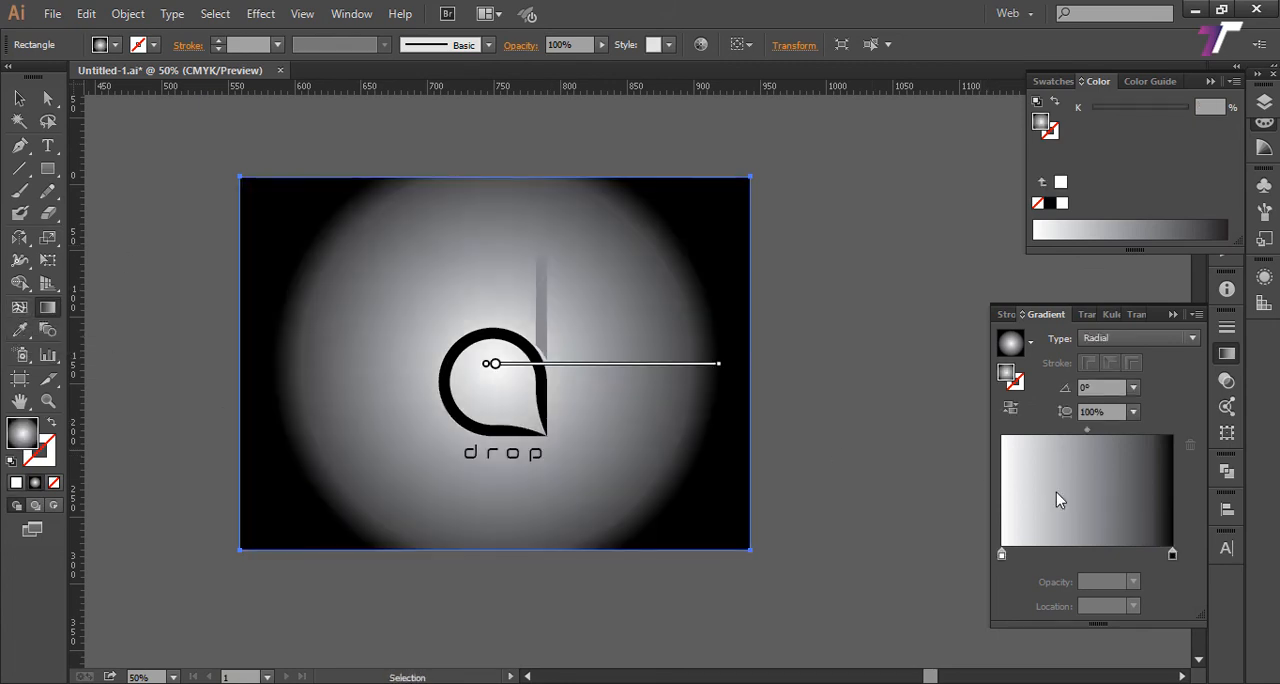
left_click(1158, 339)
left_click(1112, 379)
Step: Redraw the background's radial gradient outward from around the drop's pointed tip, first at -45° and finally at about -29.1°
left_click_drag(564, 402, 757, 548)
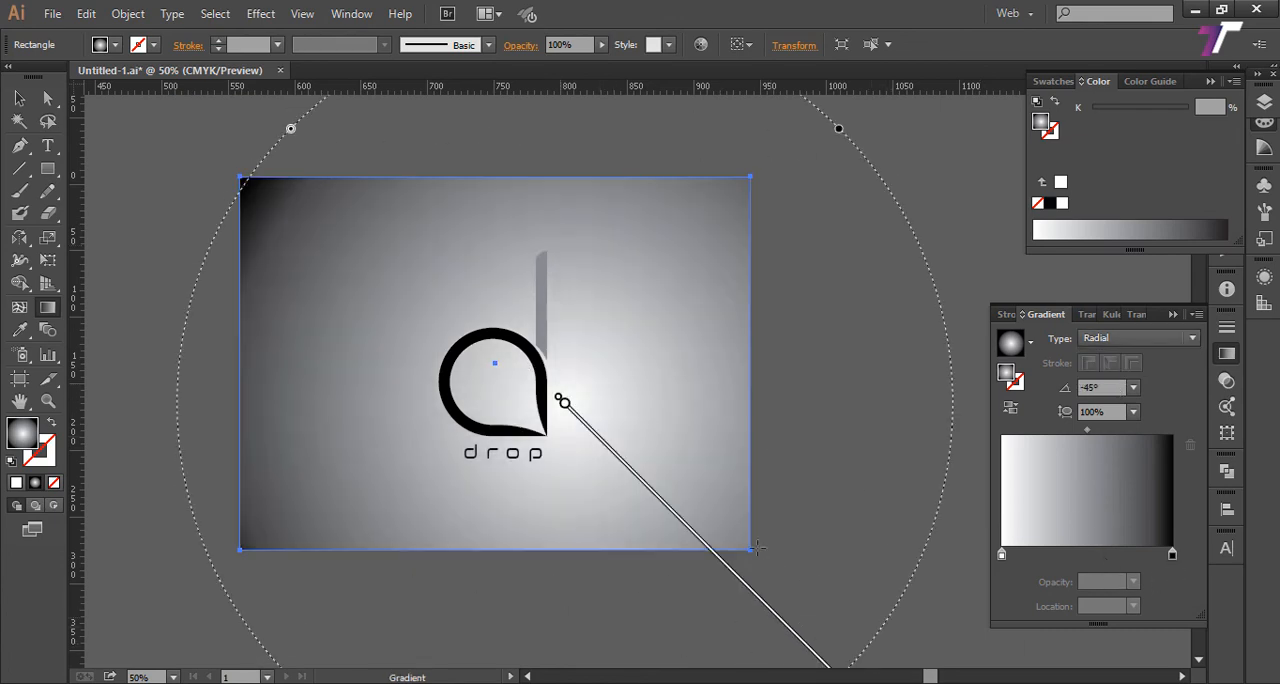
left_click_drag(564, 402, 542, 432)
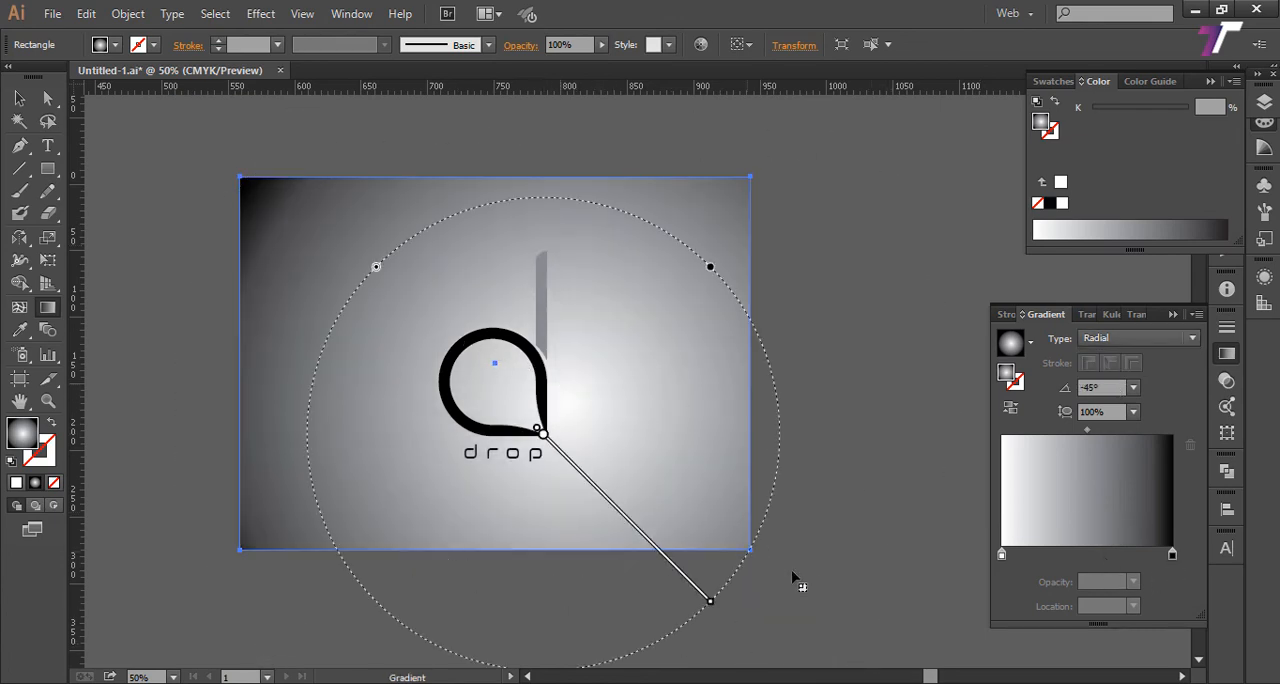
key("z")
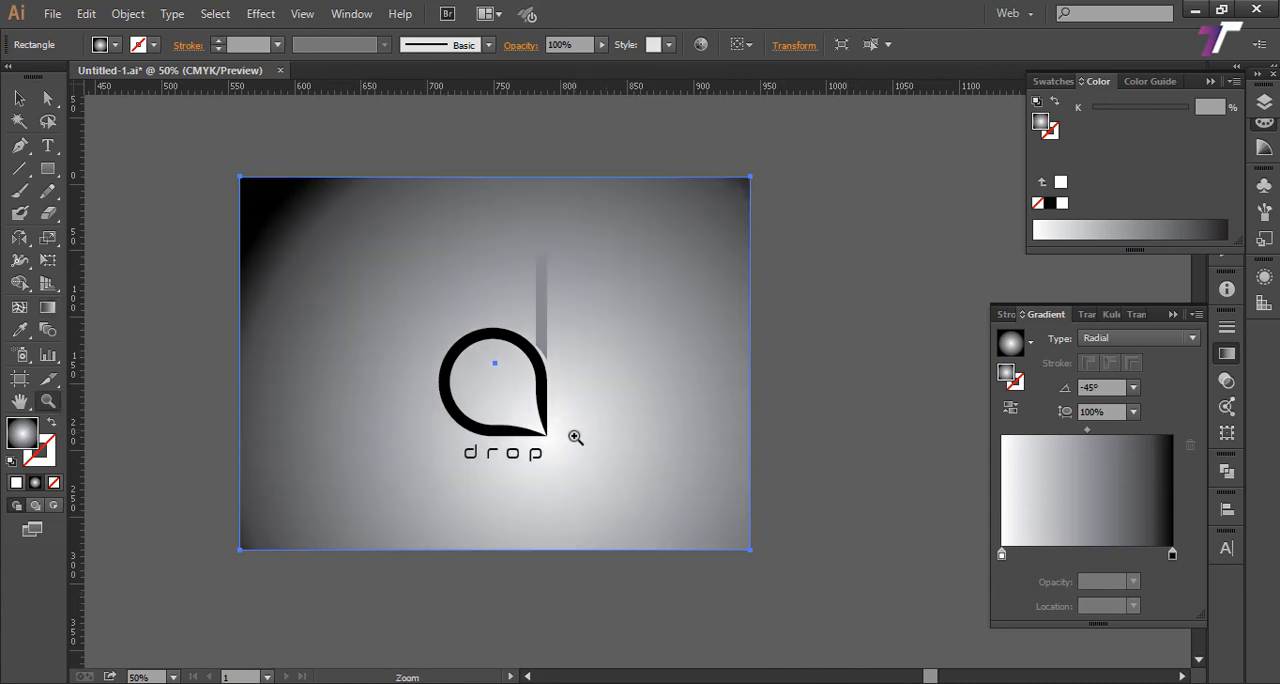
left_click(568, 453, "alt")
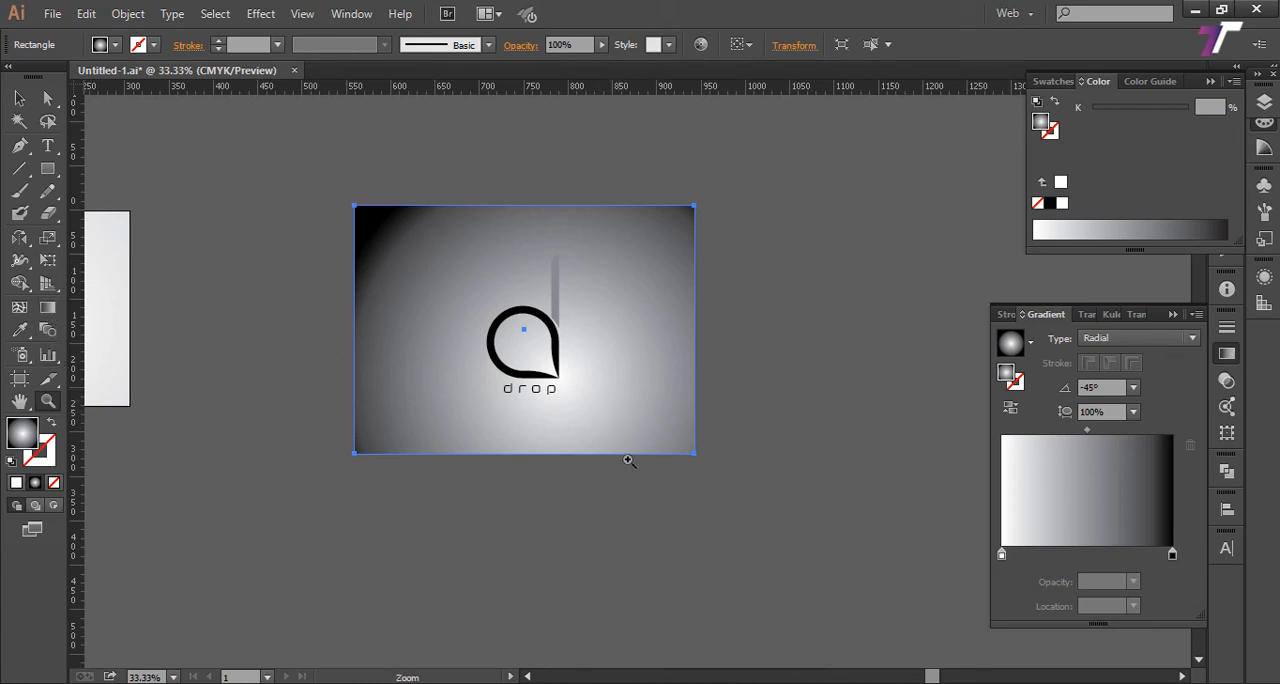
left_click(48, 307)
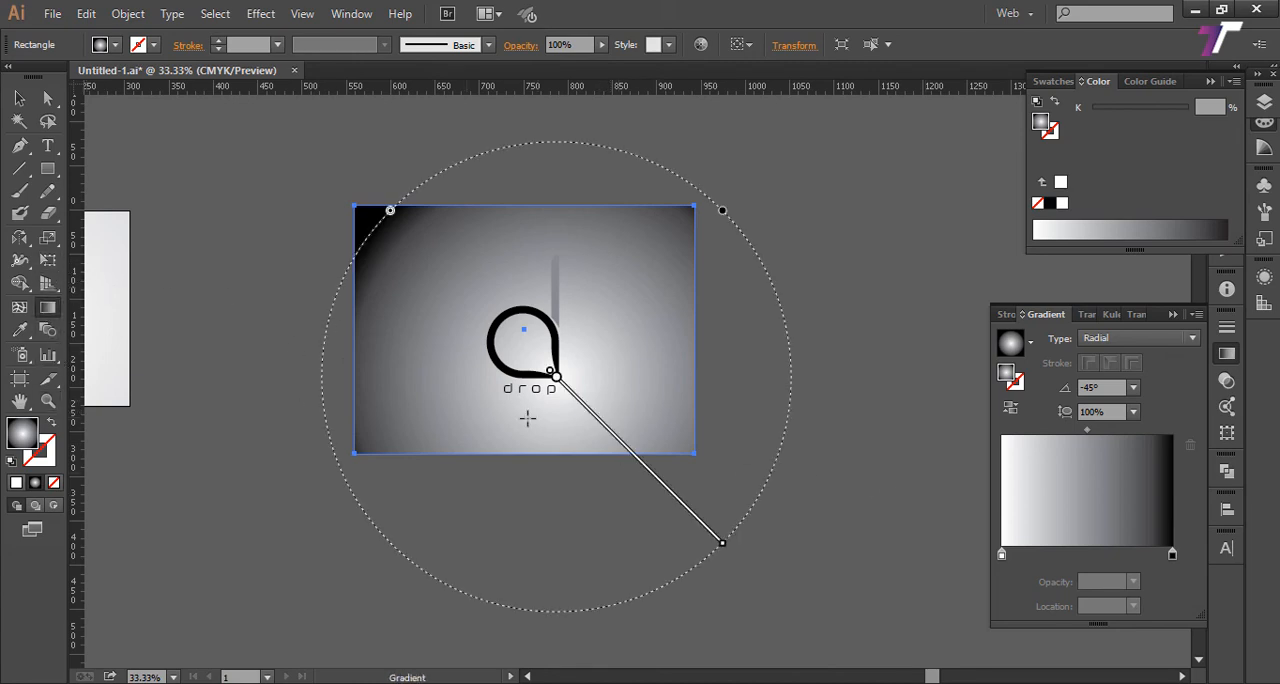
left_click_drag(571, 366, 855, 521)
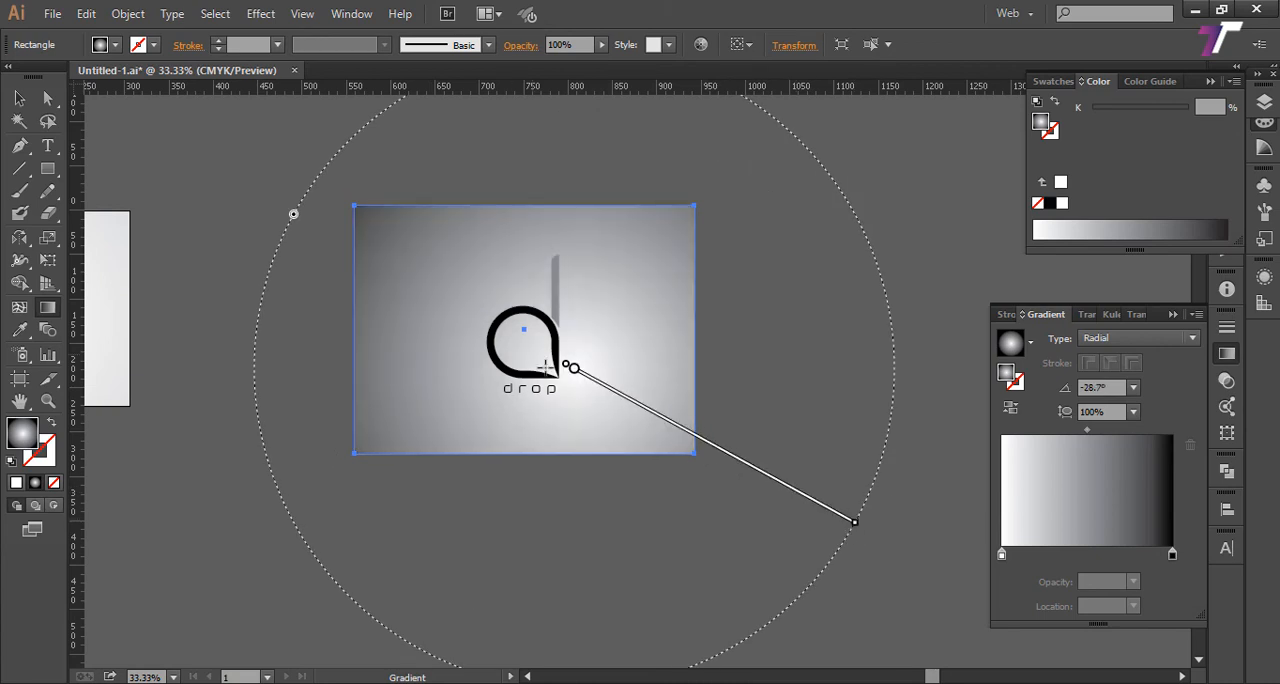
left_click_drag(542, 366, 787, 500)
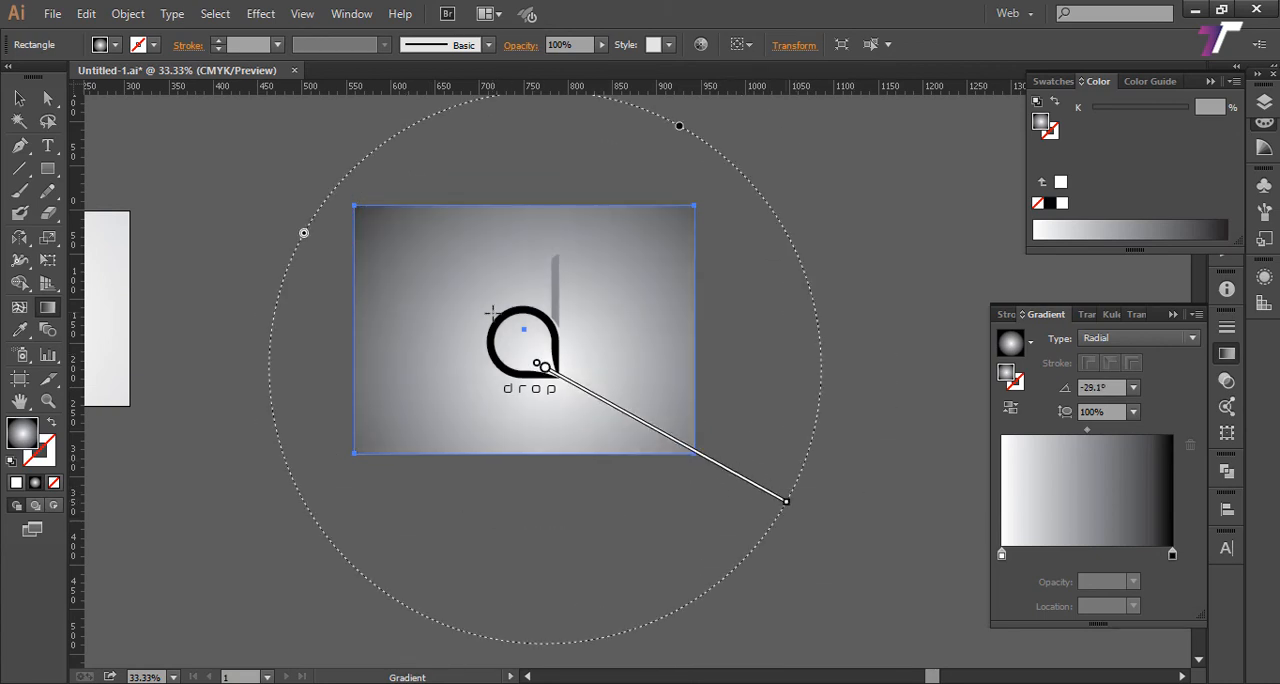
left_click(19, 97)
left_click(647, 188)
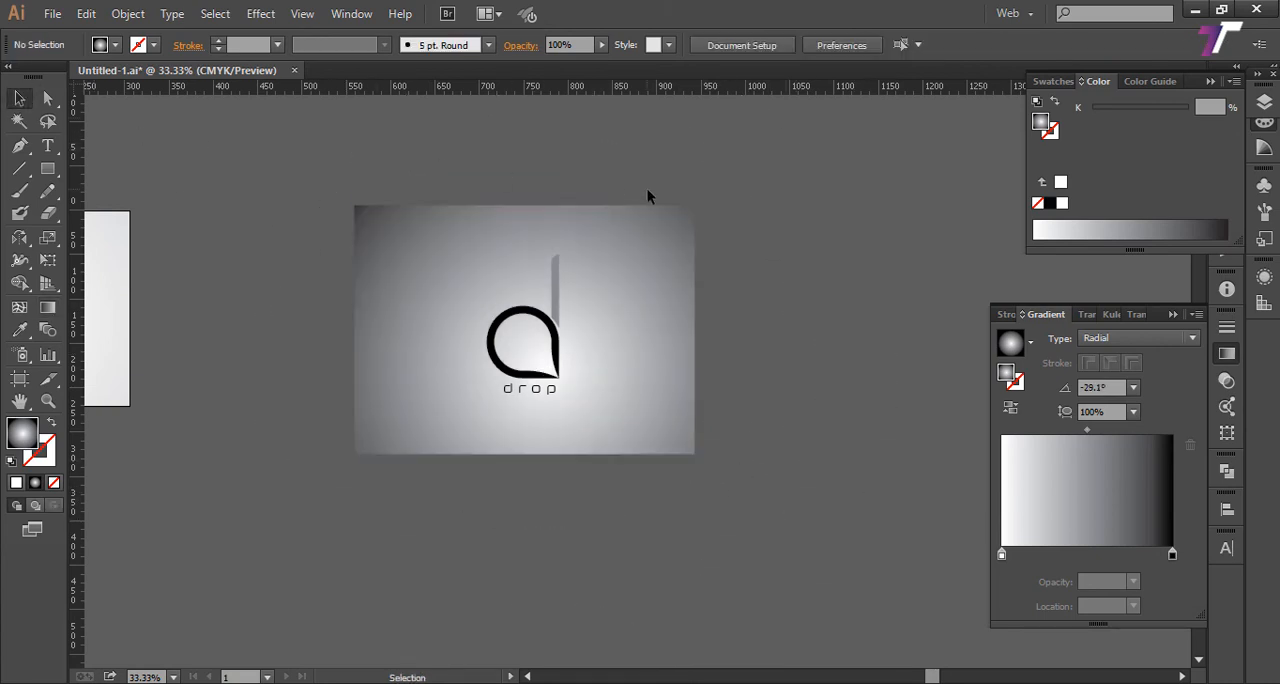
Step: Redraw the background's radial gradient from the rectangle's centre at -45°, extending far beyond its lower-right corner for a soft light-grey fade, and deselect it
left_click(566, 277)
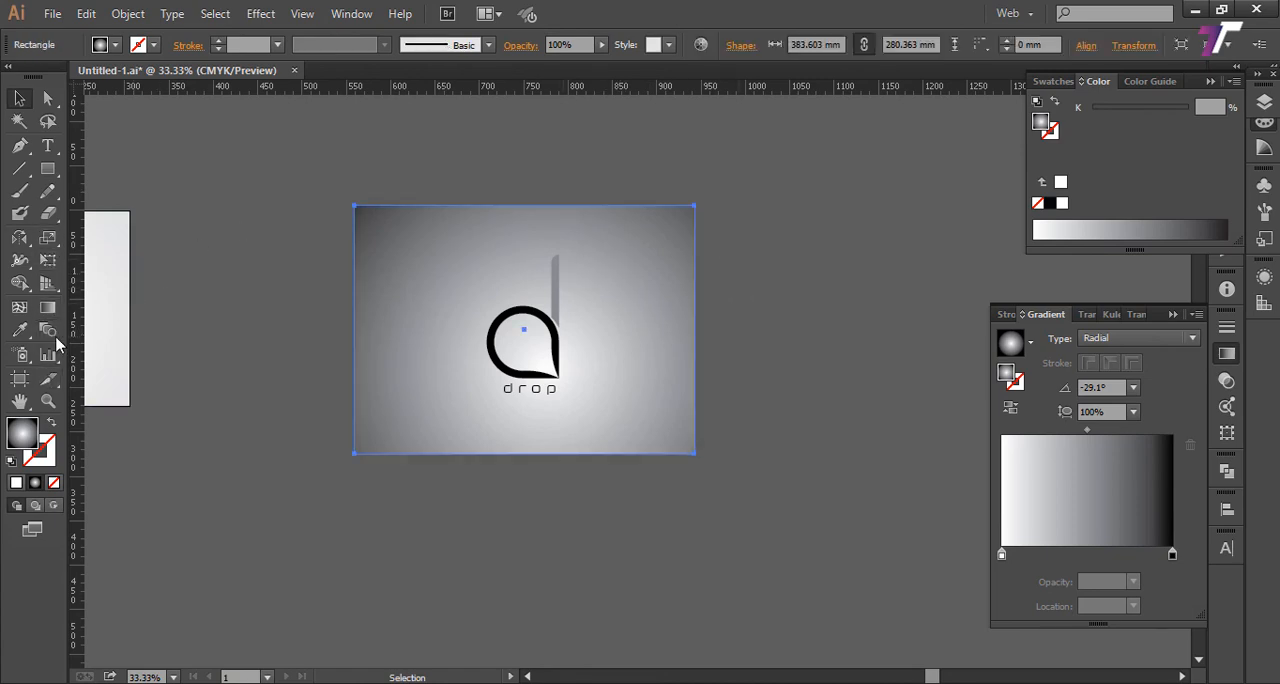
left_click(47, 307)
mouse_move(523, 331)
left_click_drag(1045, 657, 1003, 650)
left_click_drag(724, 343, 714, 468)
left_click(16, 98)
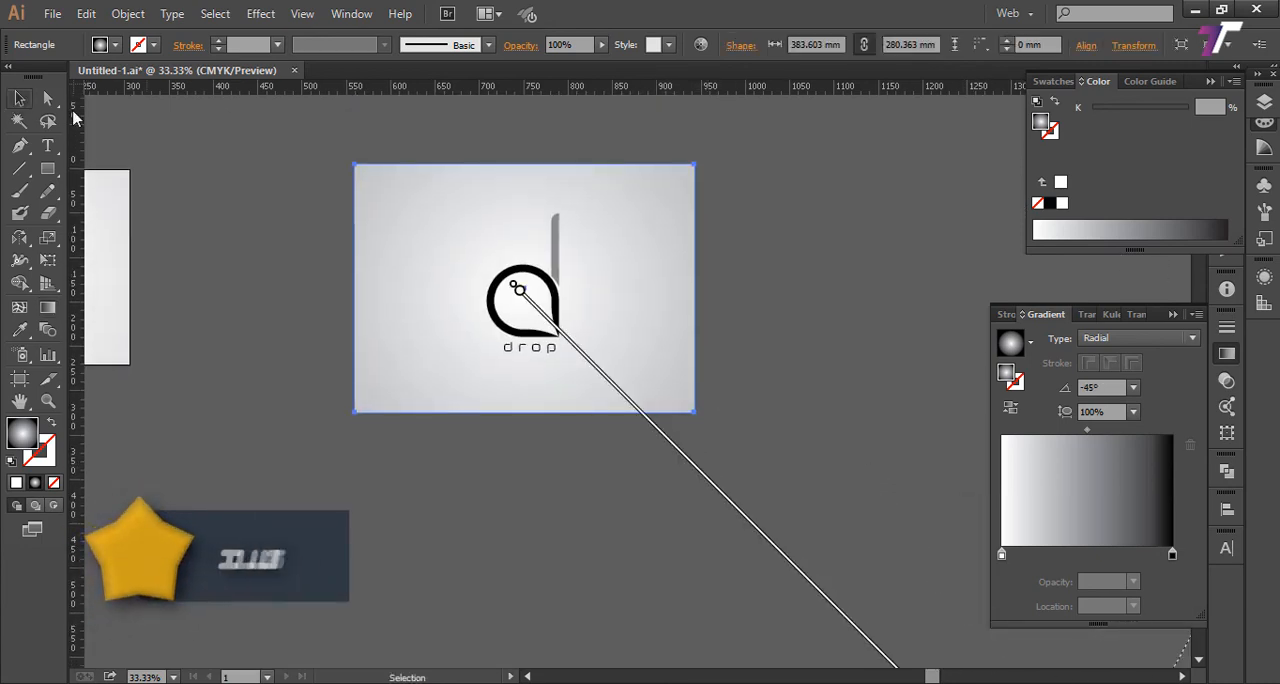
left_click(400, 132)
left_click_drag(511, 160, 457, 185)
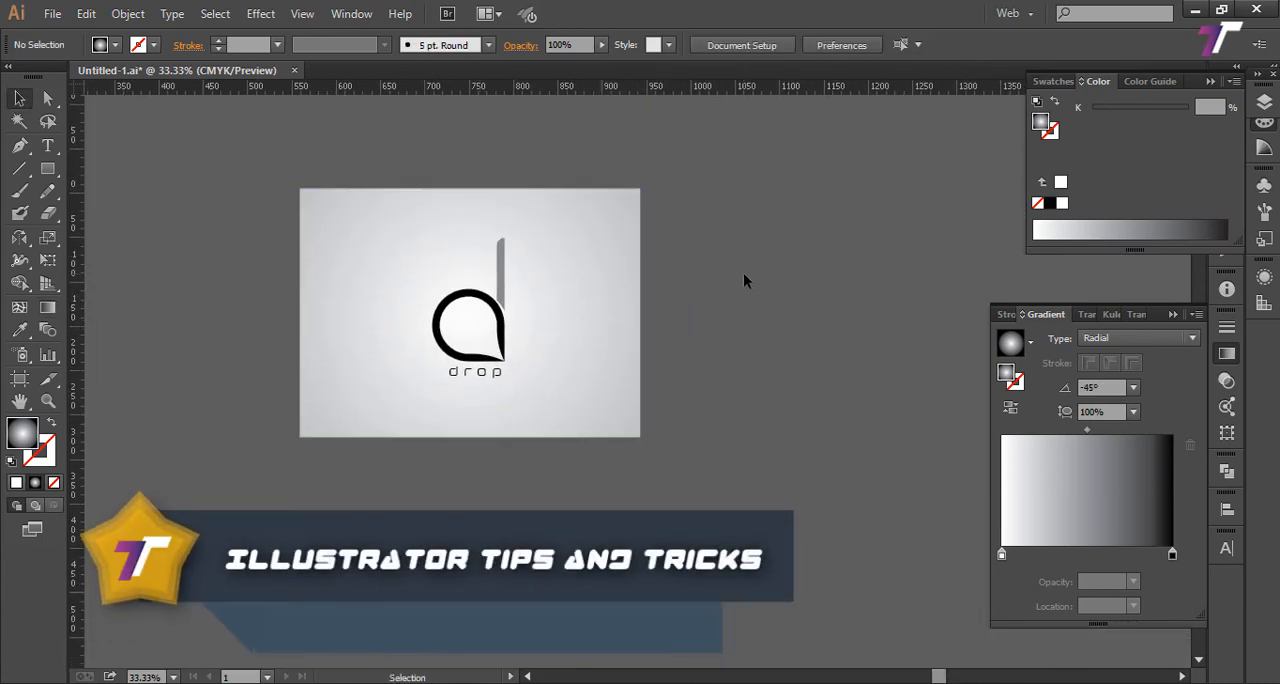